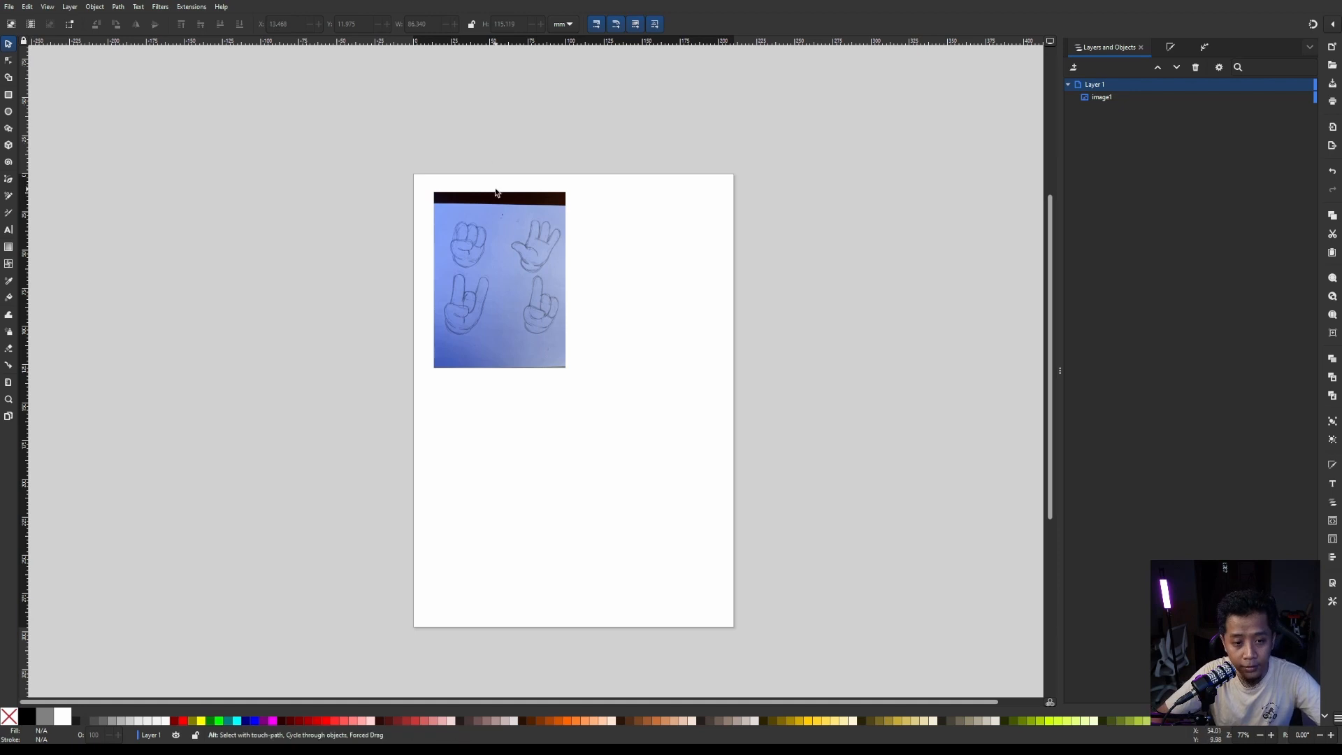
# Lower the opacity of the imported hand sketch image to 34%.
pyautogui.click(505, 208)
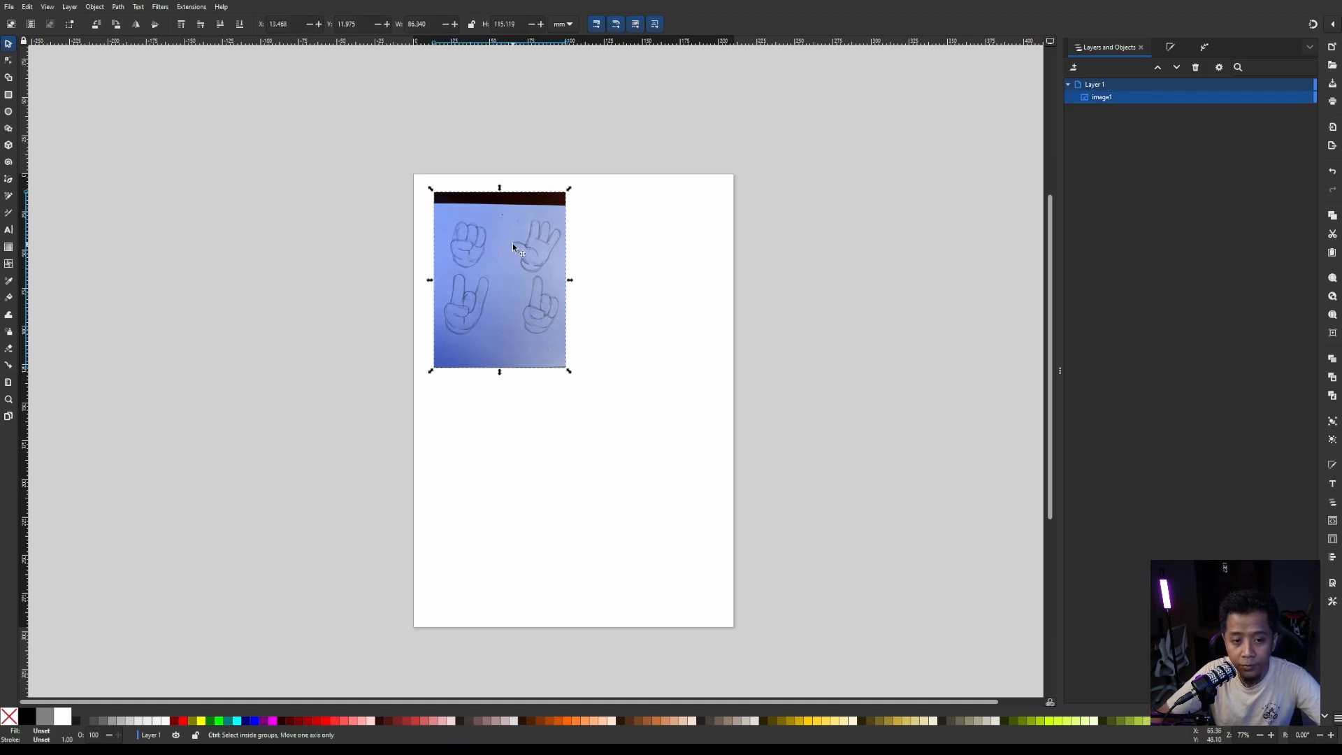
pyautogui.scroll(-1, 491, 225)
pyautogui.scroll(2, 501, 232)
pyautogui.scroll(1, 499, 228)
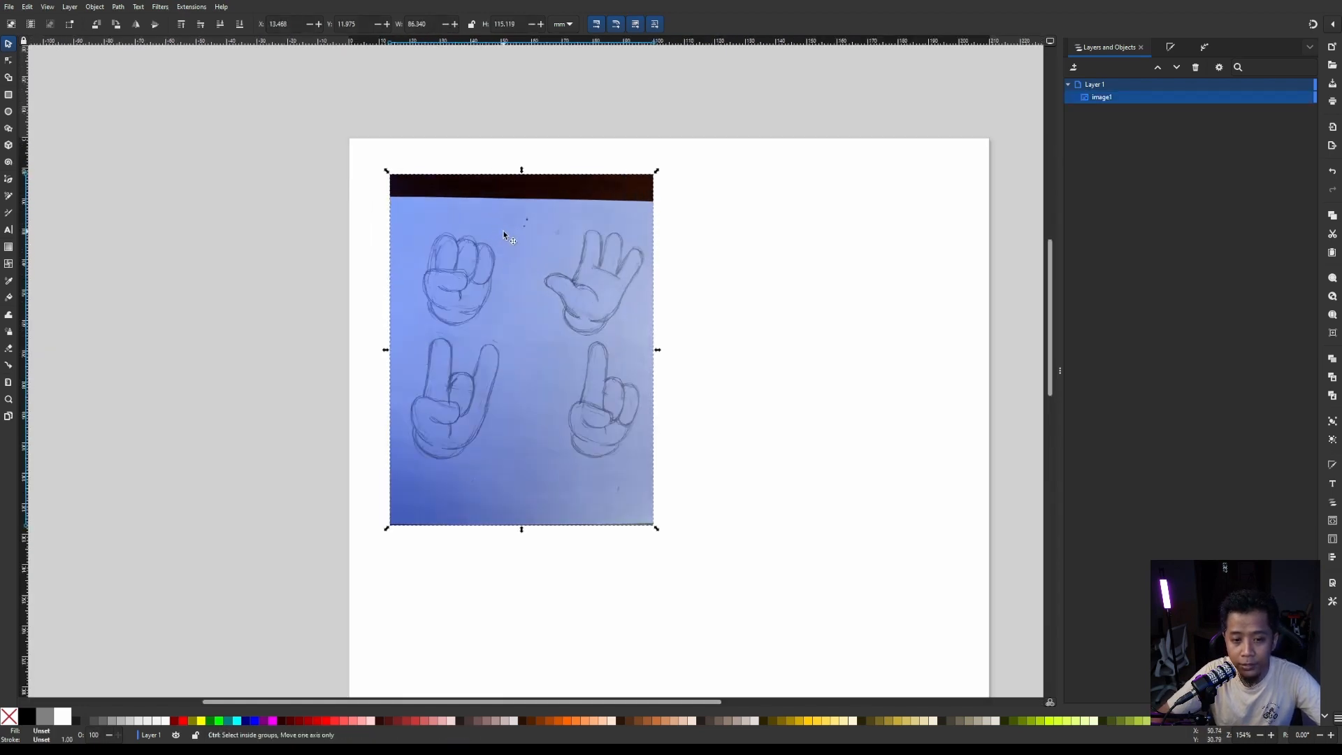
pyautogui.scroll(1, 501, 229)
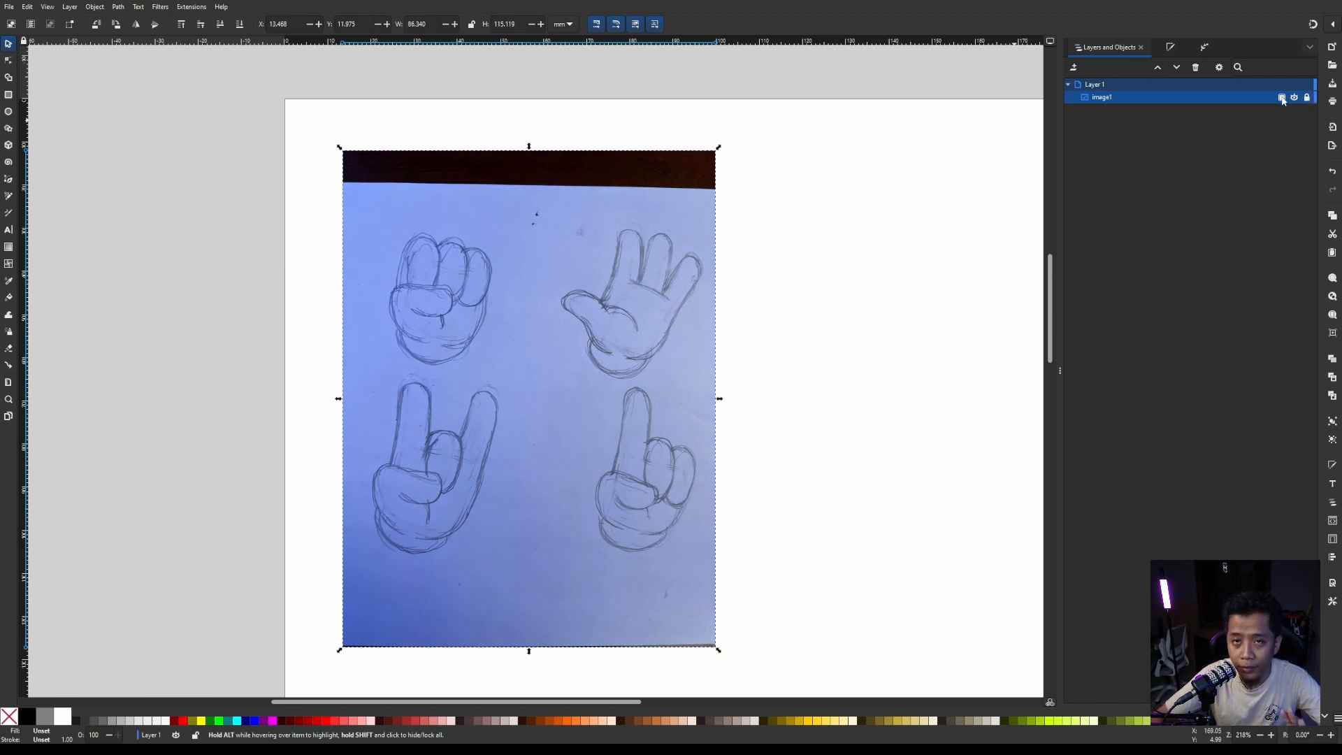
pyautogui.click(1282, 98)
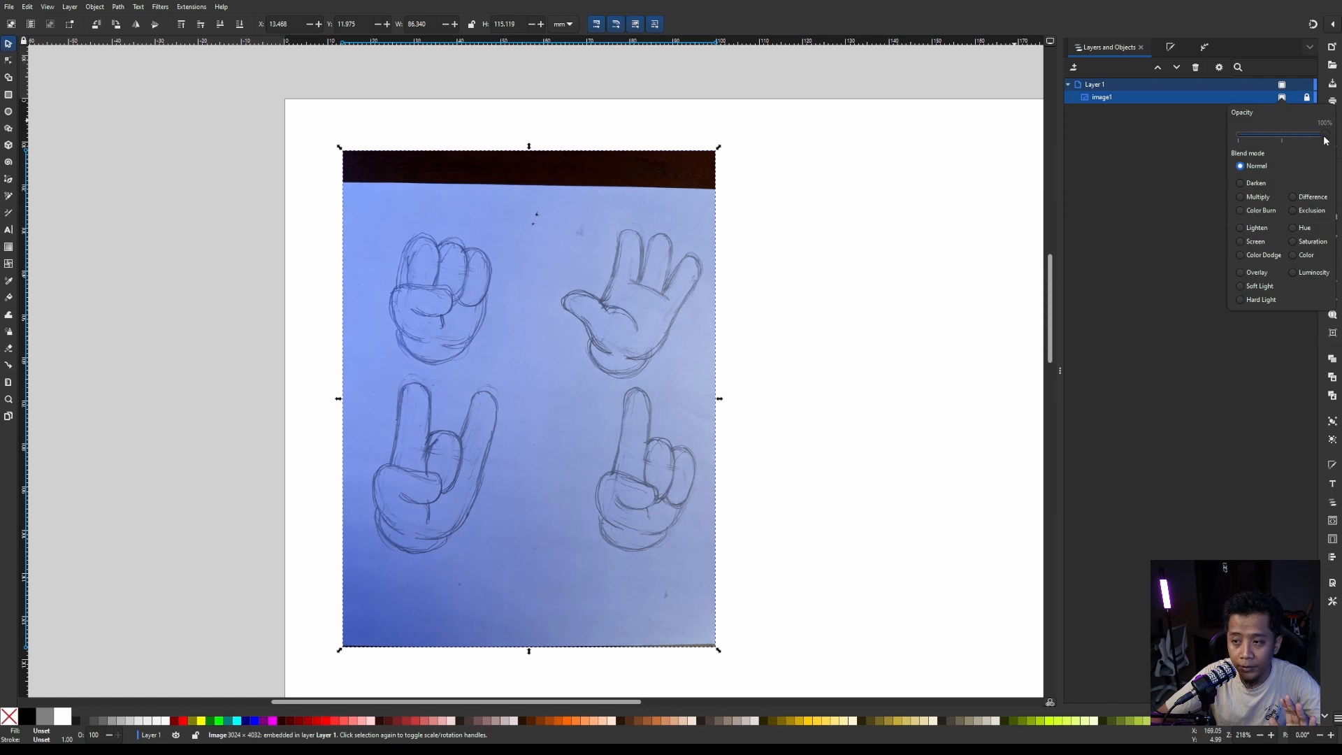
pyautogui.moveTo(1322, 141); pyautogui.dragTo(1268, 141)
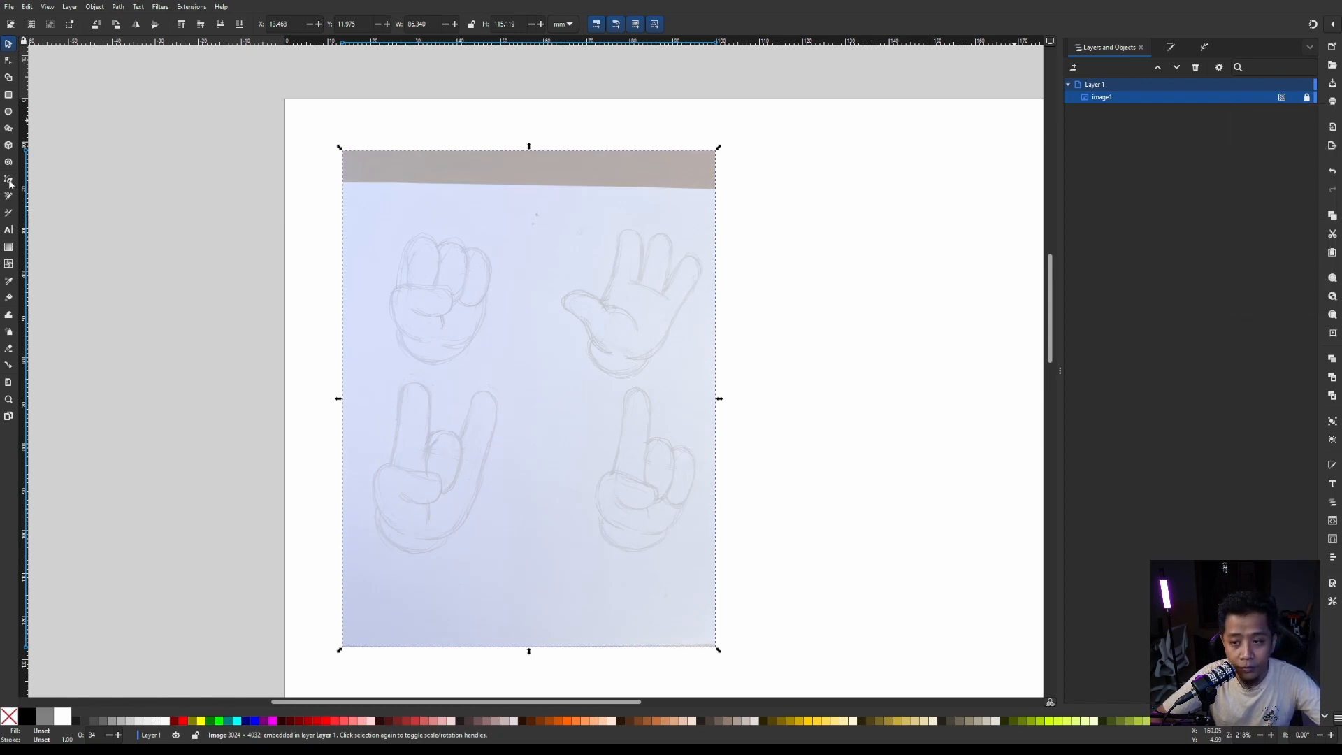
# Draw a trial Bezier path mixing straight and curved segments beside the sketch image, and delete it.
pyautogui.click(9, 181)
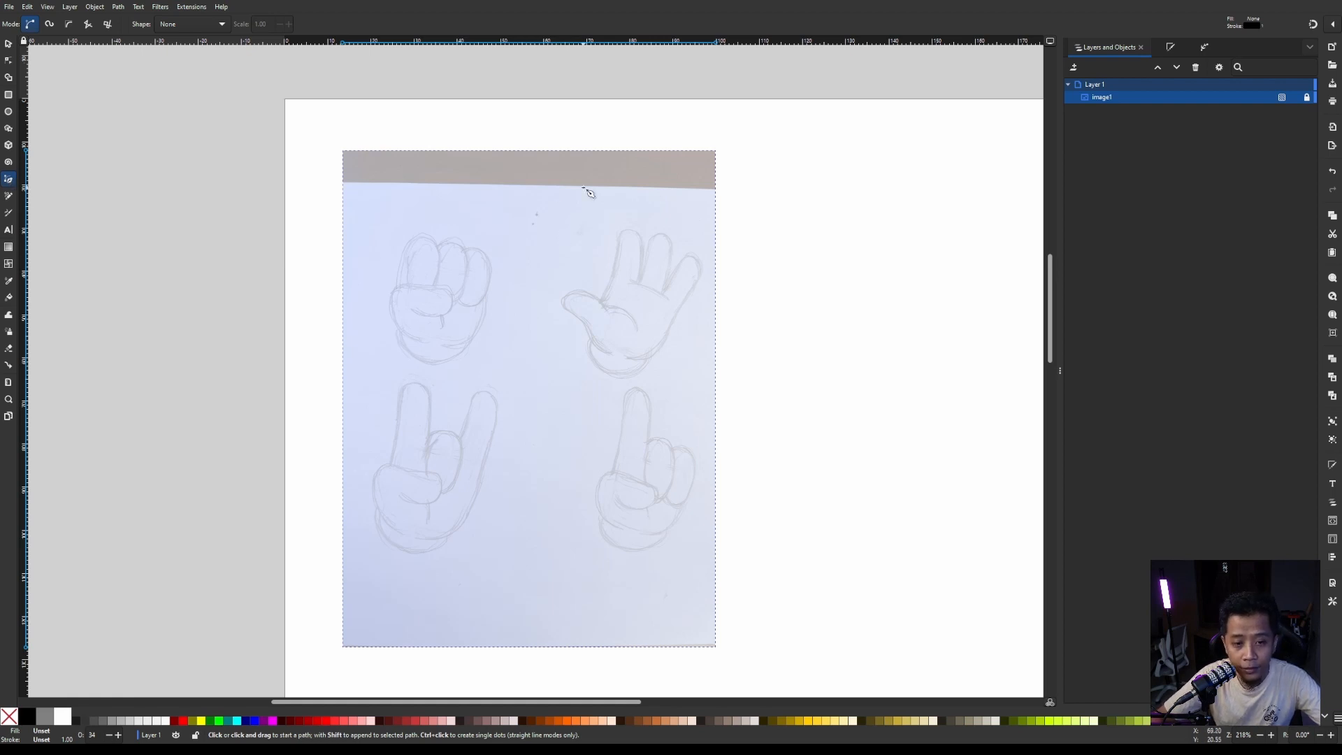
pyautogui.scroll(-1, 587, 190)
pyautogui.scroll(1, 588, 190)
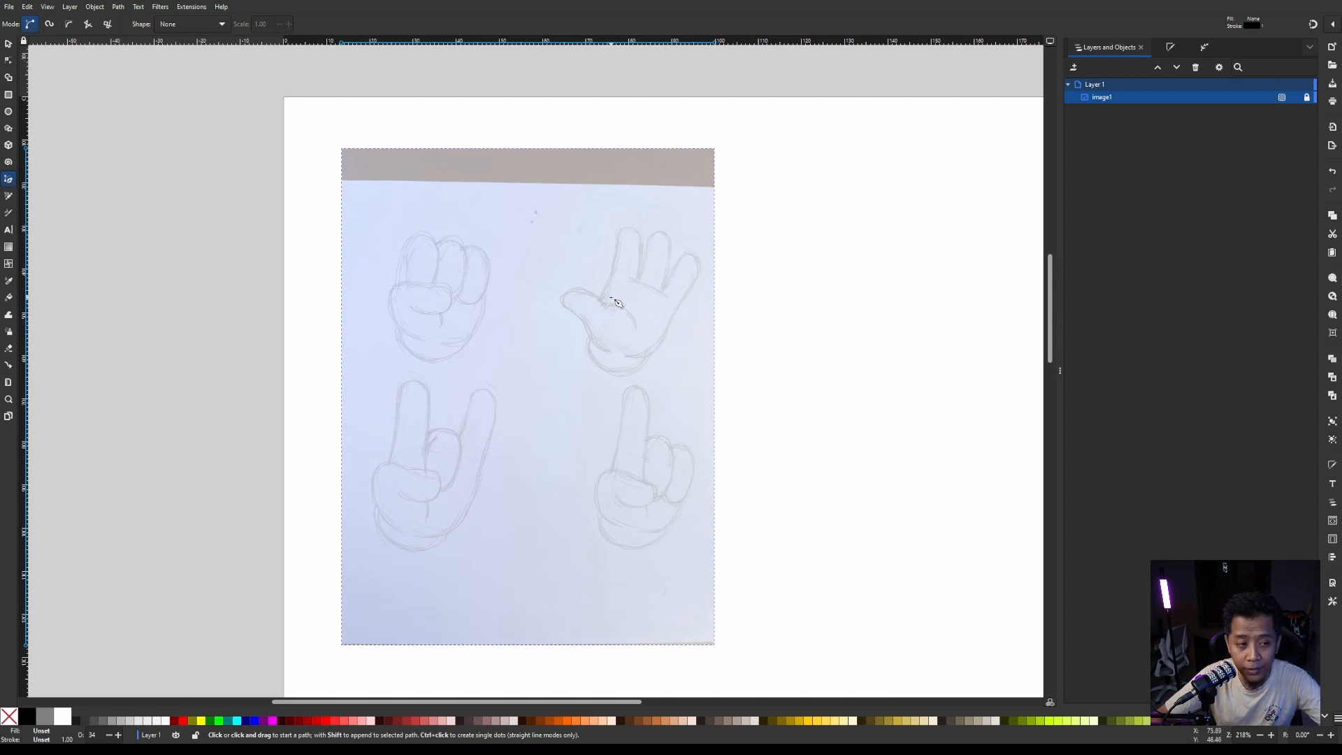
pyautogui.scroll(-1, 753, 222)
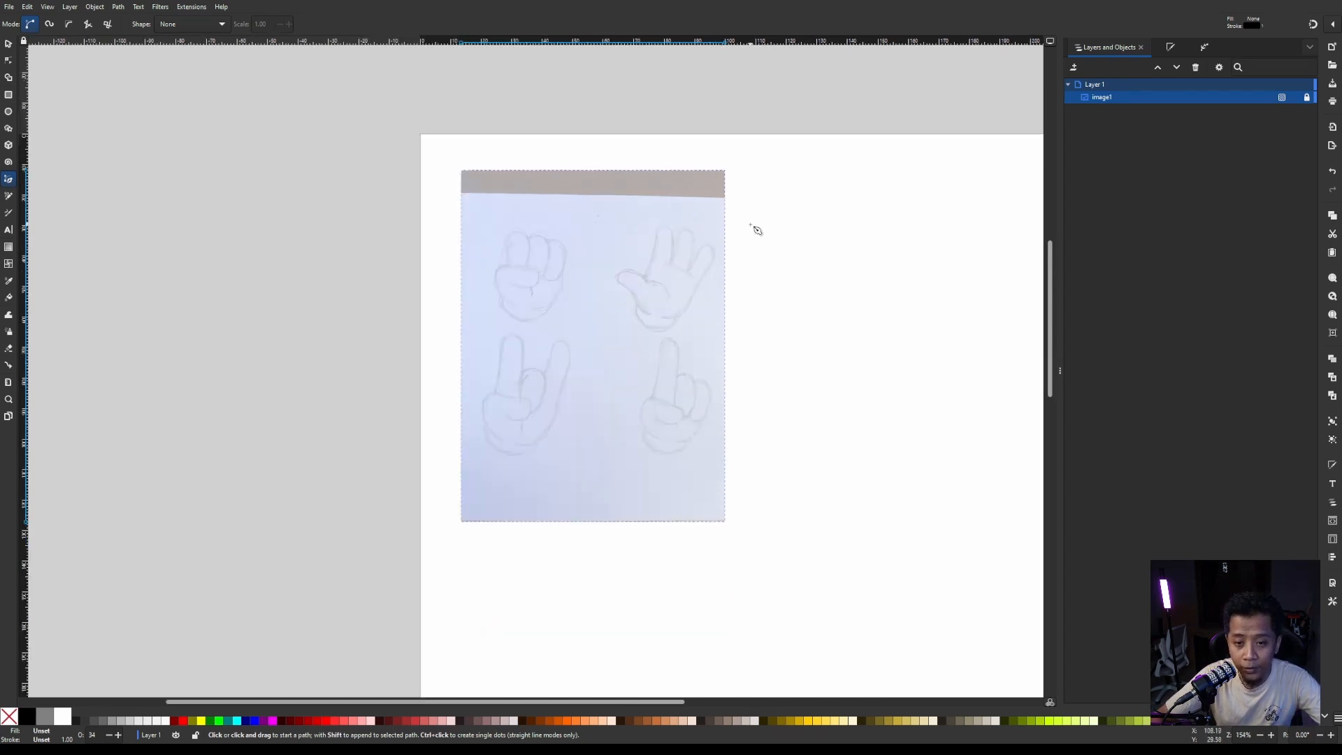
pyautogui.scroll(1, 780, 152)
pyautogui.click(730, 213)
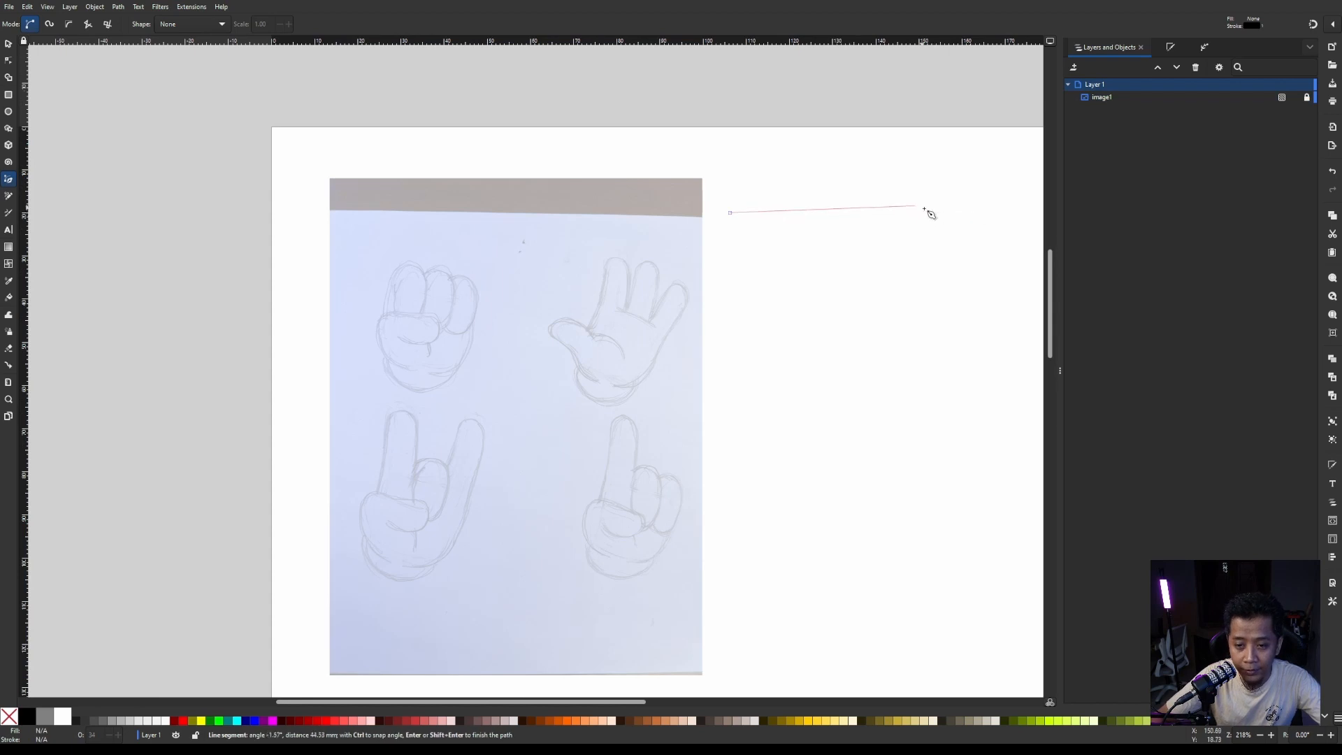
pyautogui.click(962, 213)
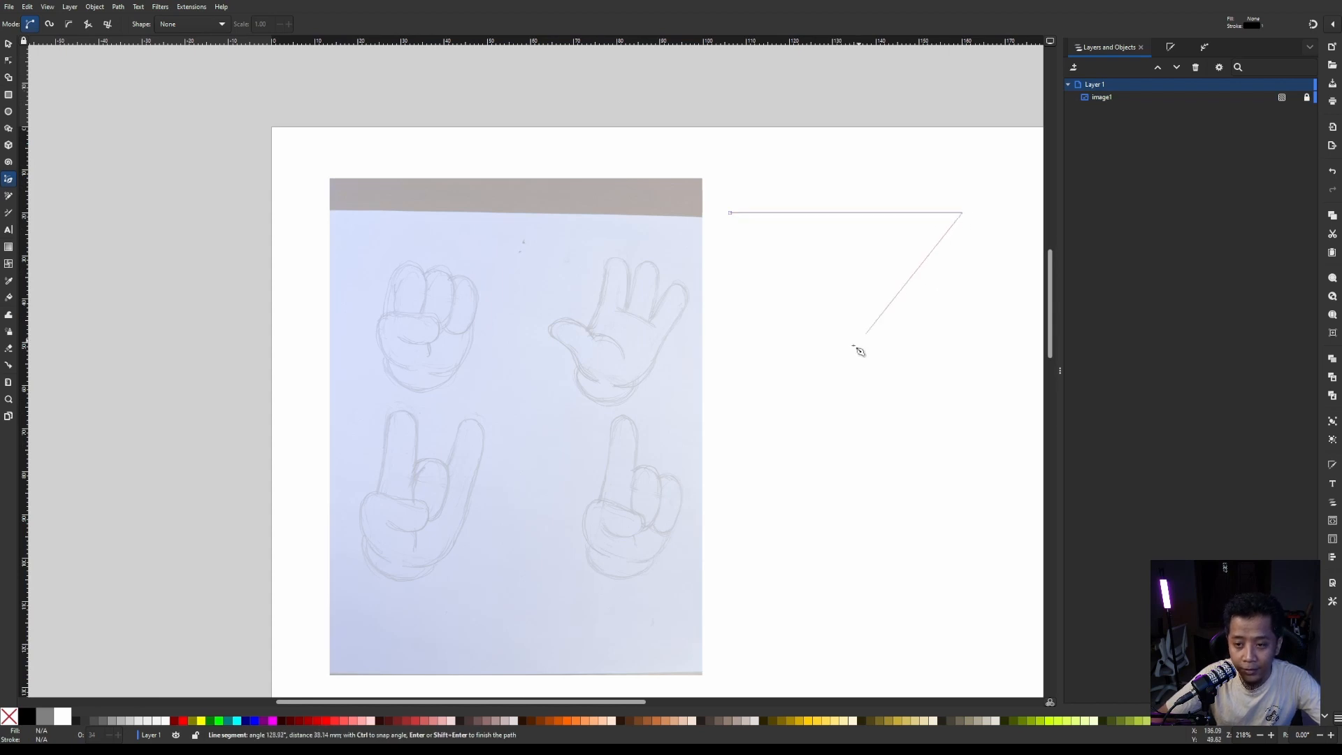
pyautogui.moveTo(795, 381); pyautogui.dragTo(803, 532)
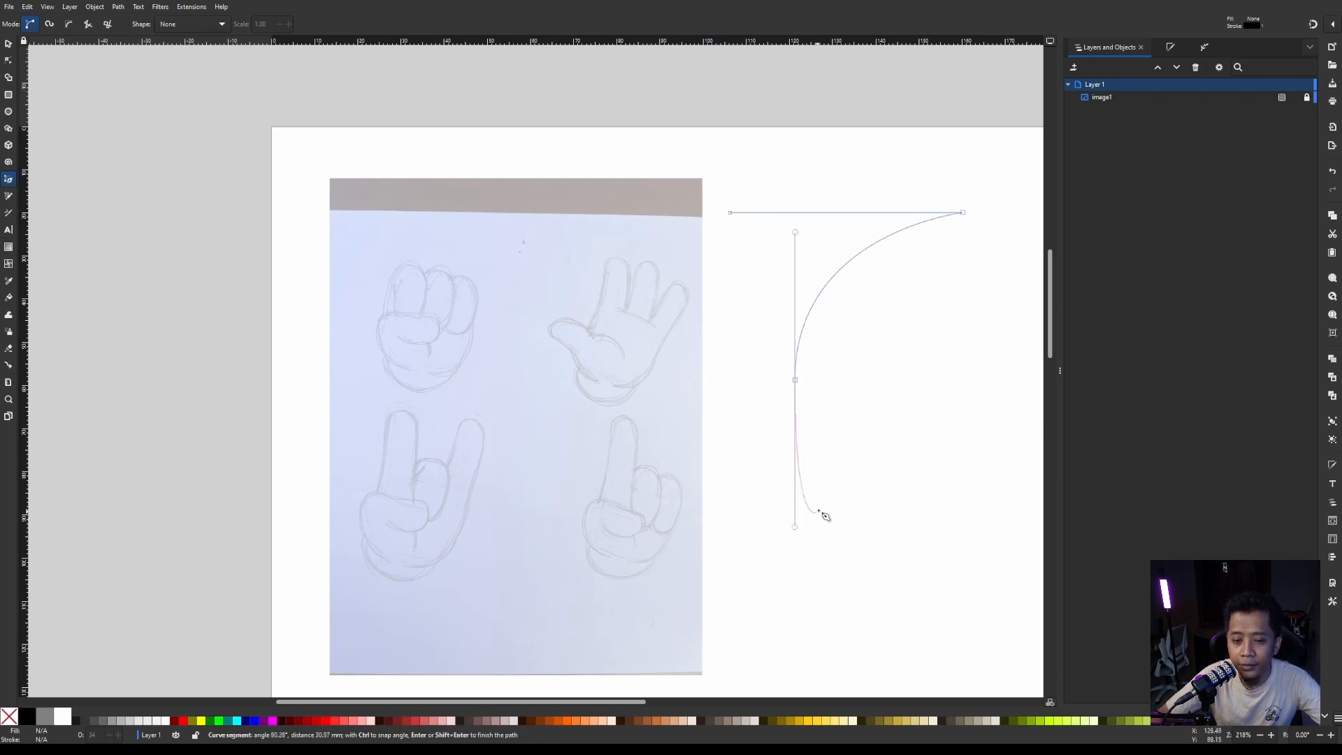
pyautogui.click(941, 548)
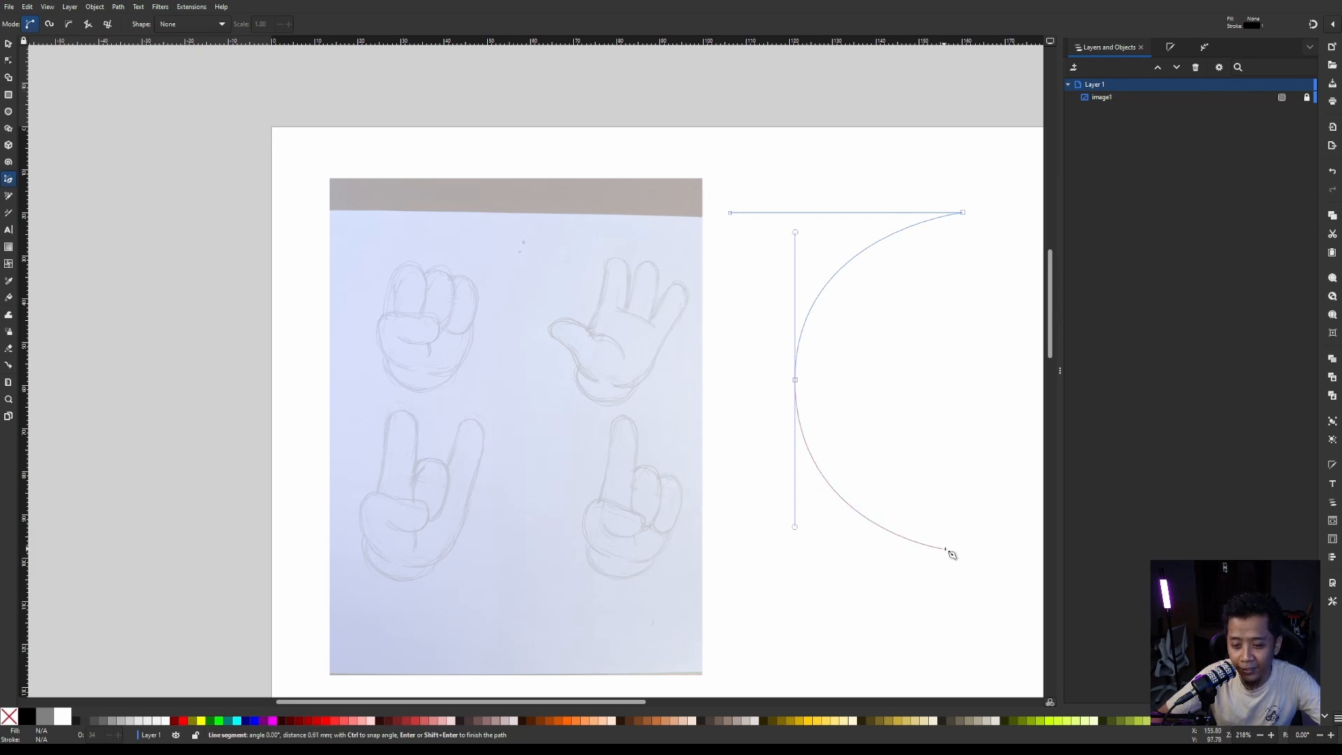
pyautogui.click(973, 253)
pyautogui.click(923, 256)
pyautogui.click(863, 349)
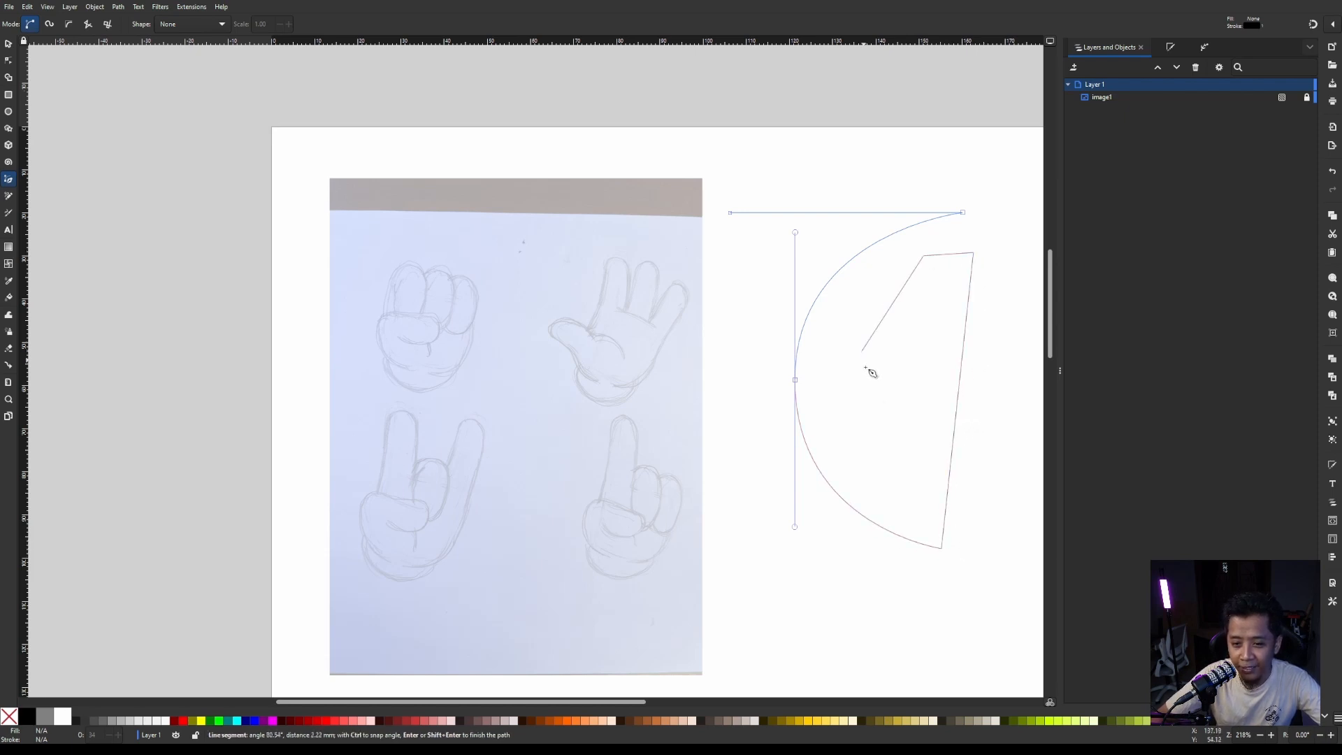
pyautogui.click(874, 403)
pyautogui.press('Return')
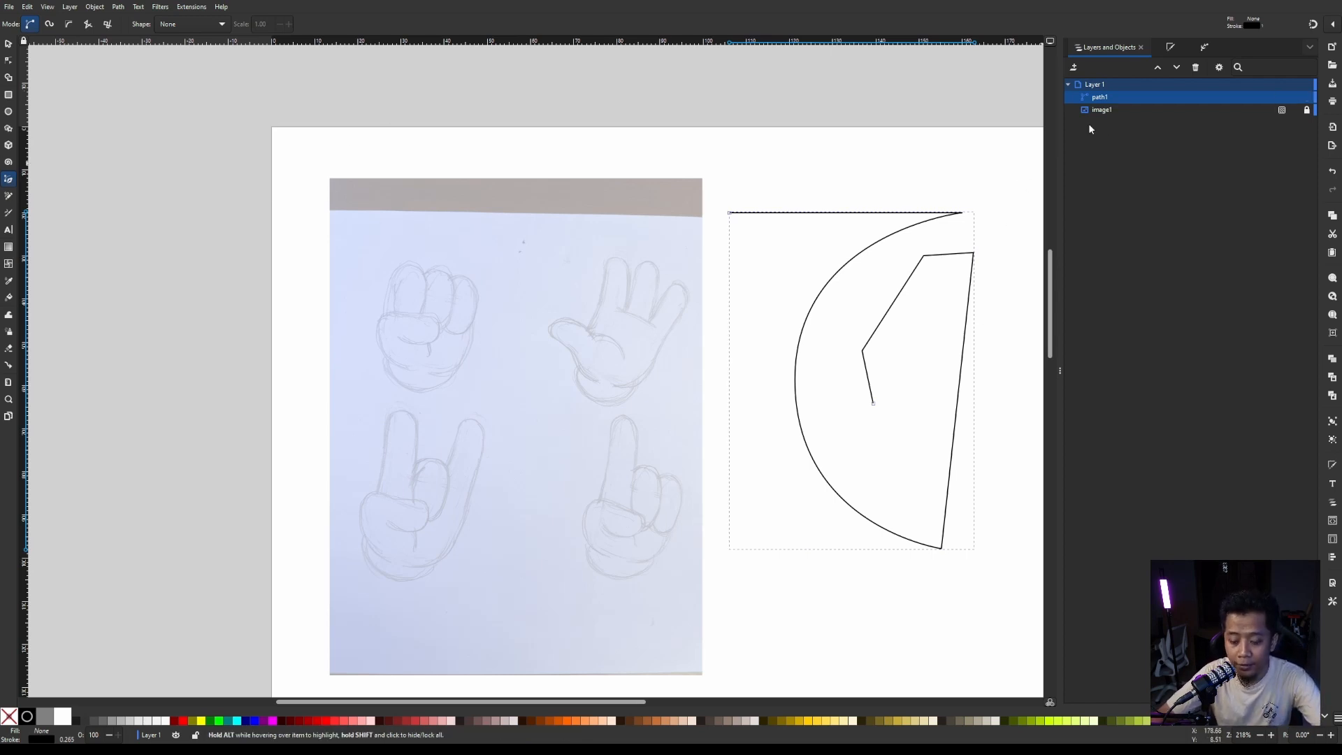
pyautogui.press('Delete')
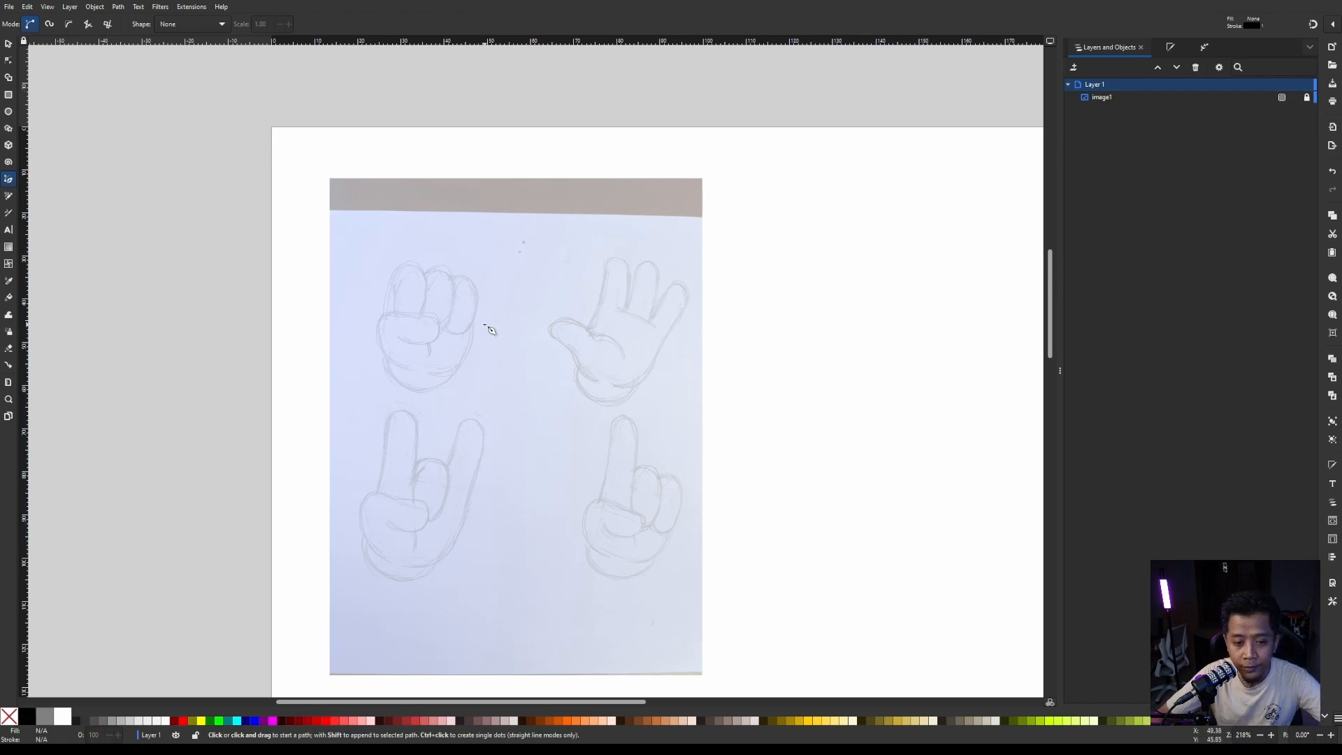
# Trace the thumb of the open-palm hand sketch as an open Bezier curve, from the wrist around the tip to the palm.
pyautogui.scroll(3, 550, 326)
pyautogui.scroll(-3, 636, 391)
pyautogui.keyDown('ctrl'); pyautogui.scroll(3, 643, 388); pyautogui.keyUp('ctrl')
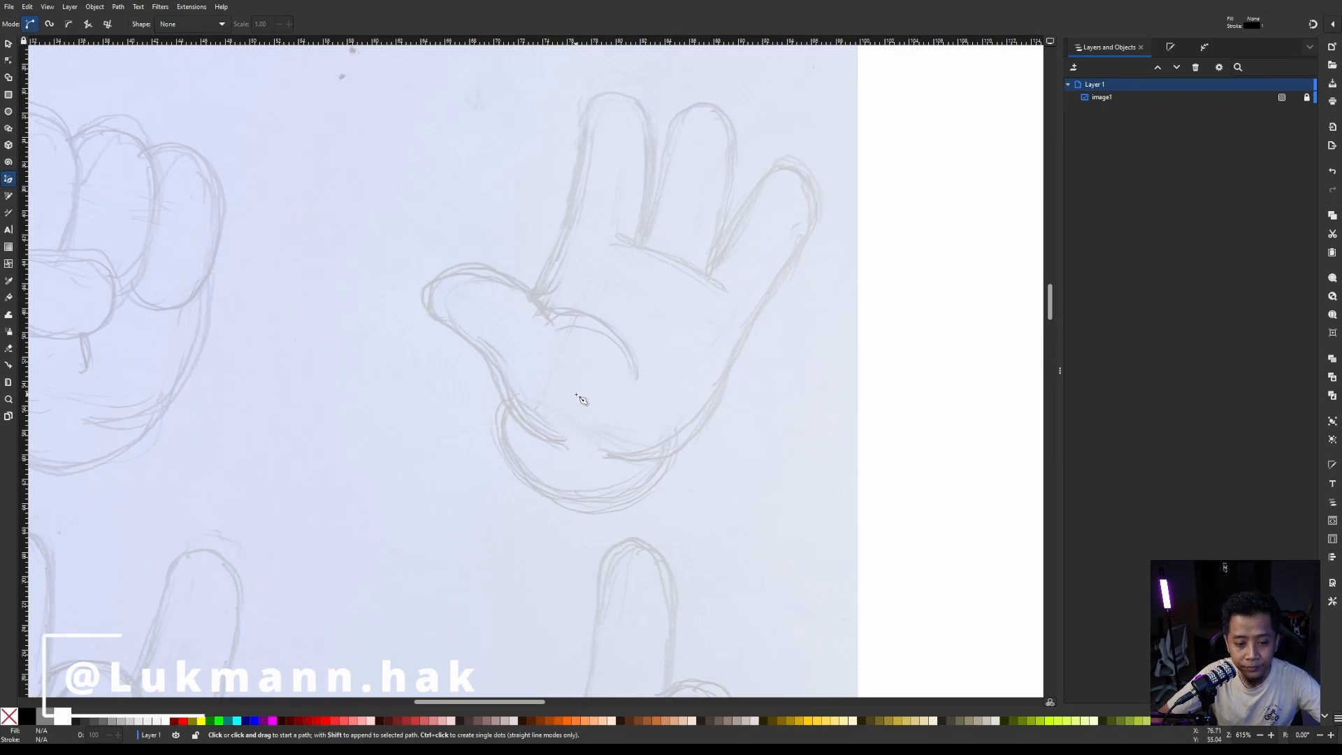
pyautogui.click(560, 446)
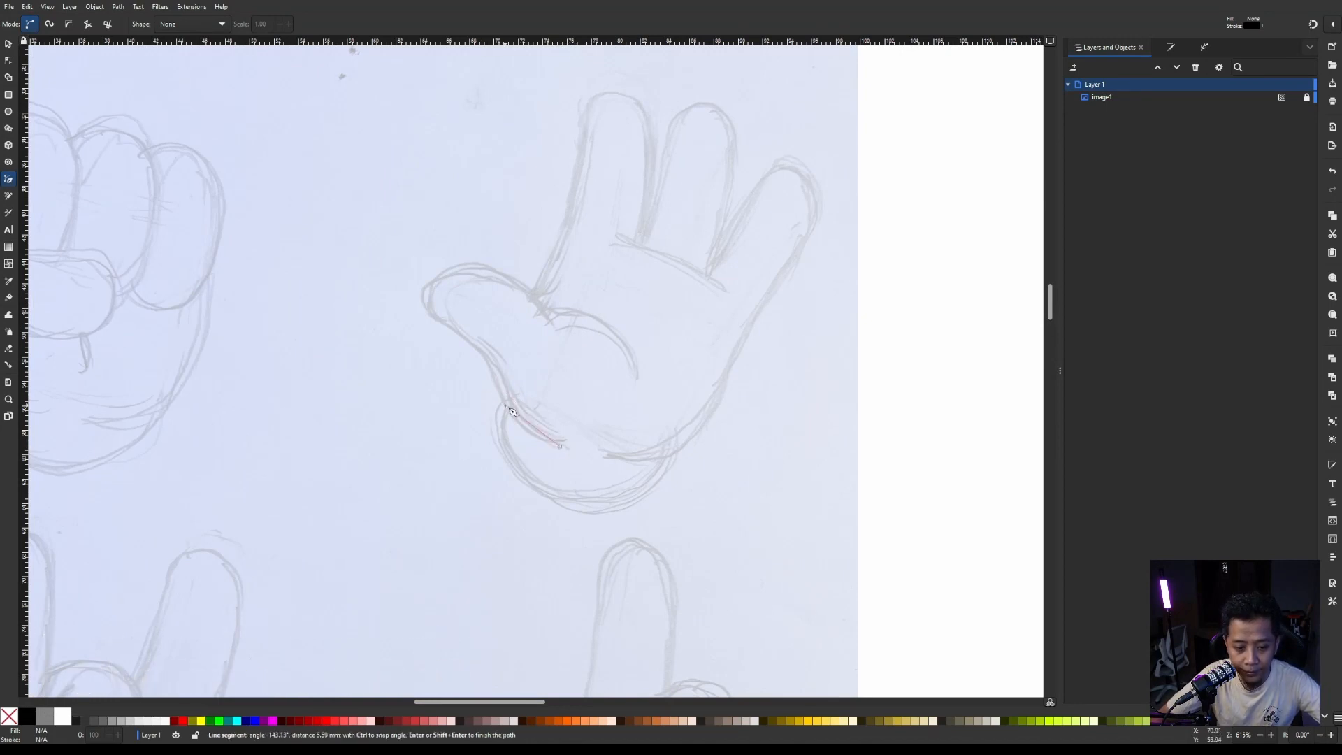
pyautogui.moveTo(511, 408); pyautogui.dragTo(501, 384)
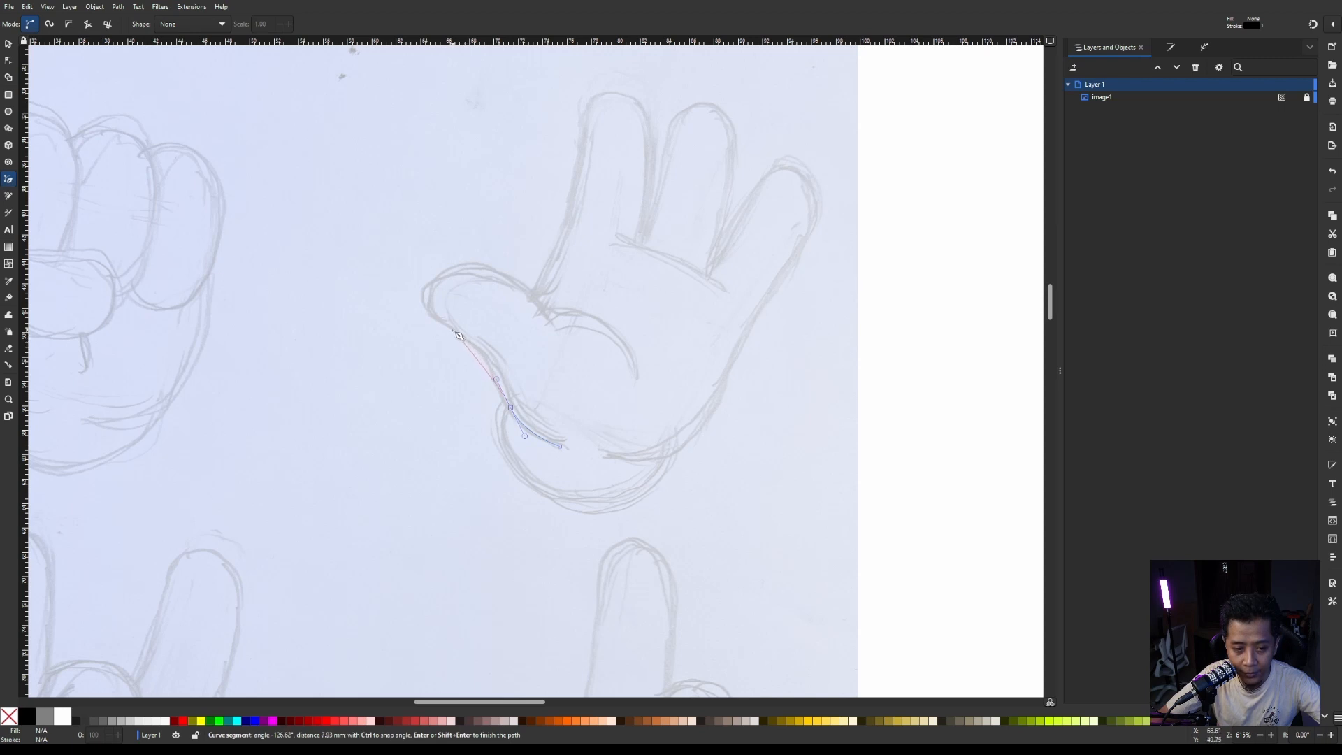
pyautogui.moveTo(447, 327); pyautogui.dragTo(416, 312)
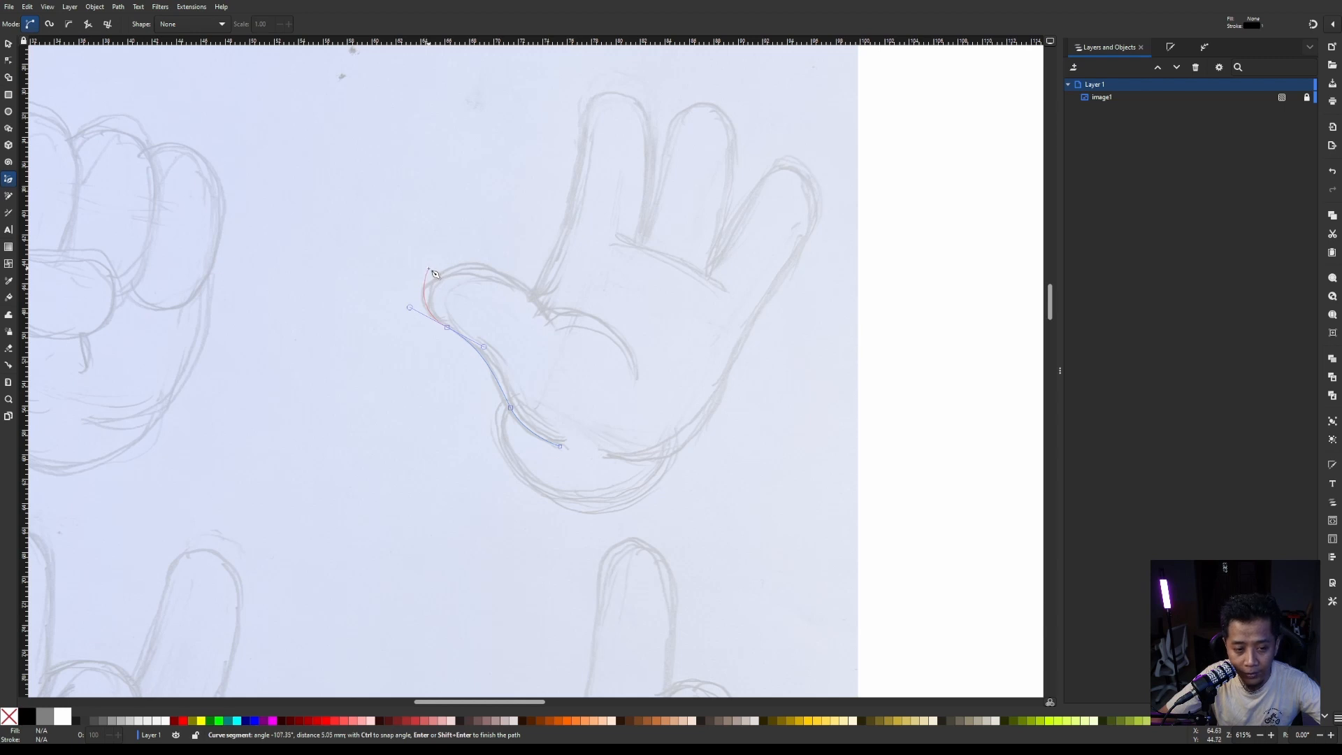
pyautogui.moveTo(428, 269); pyautogui.dragTo(524, 285)
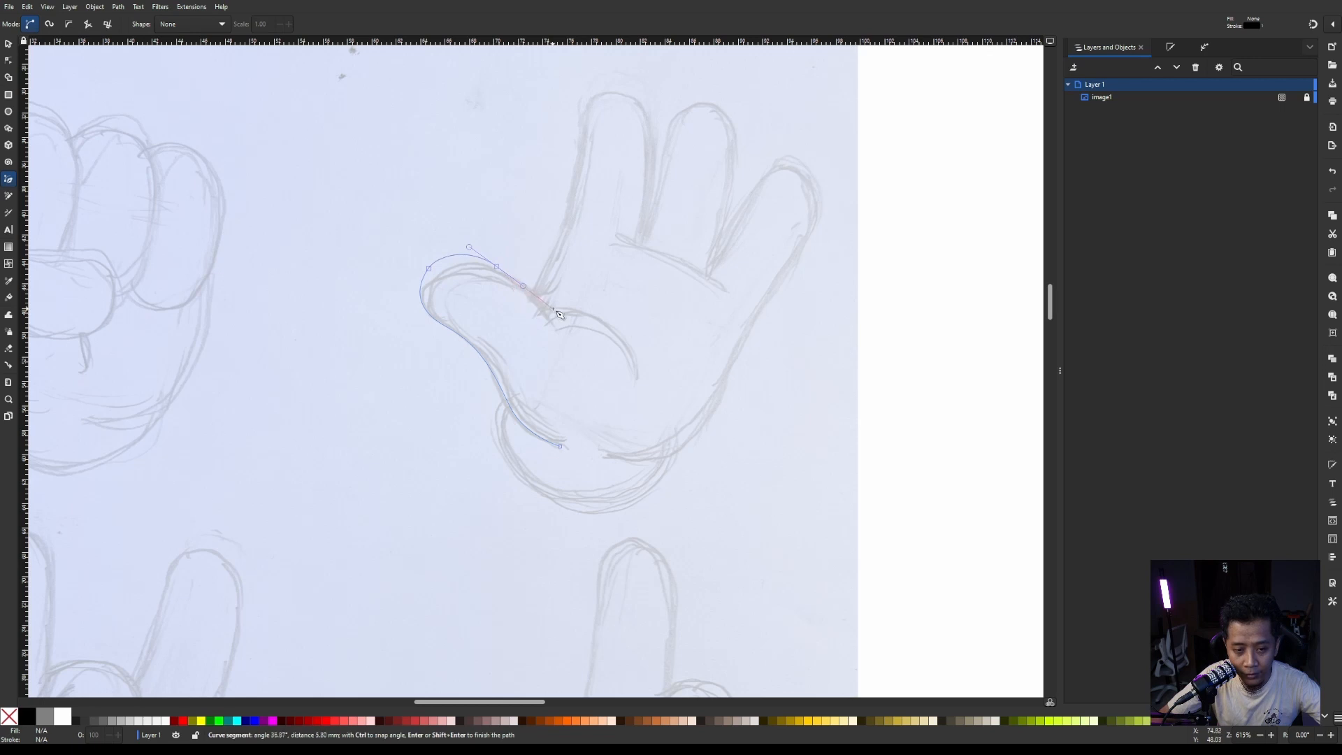
pyautogui.moveTo(551, 311); pyautogui.dragTo(578, 325)
pyautogui.press('Return')
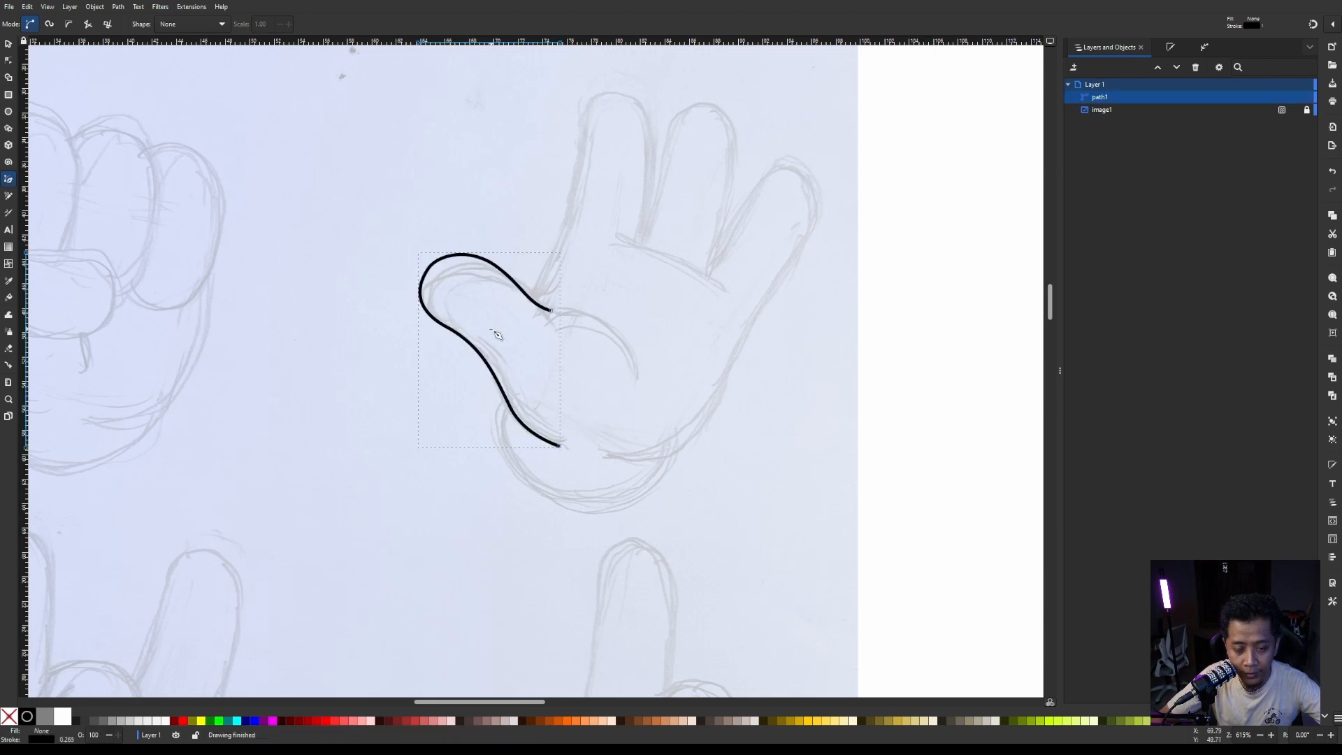
# Trace the open hand's finger next to the thumb as a separate Bezier path, from the thumb line over the fingertip to its base.
pyautogui.scroll(-1, 502, 298)
pyautogui.keyDown('ctrl'); pyautogui.scroll(-1, 502, 297); pyautogui.keyUp('ctrl')
pyautogui.keyDown('ctrl'); pyautogui.scroll(2, 536, 301); pyautogui.keyUp('ctrl')
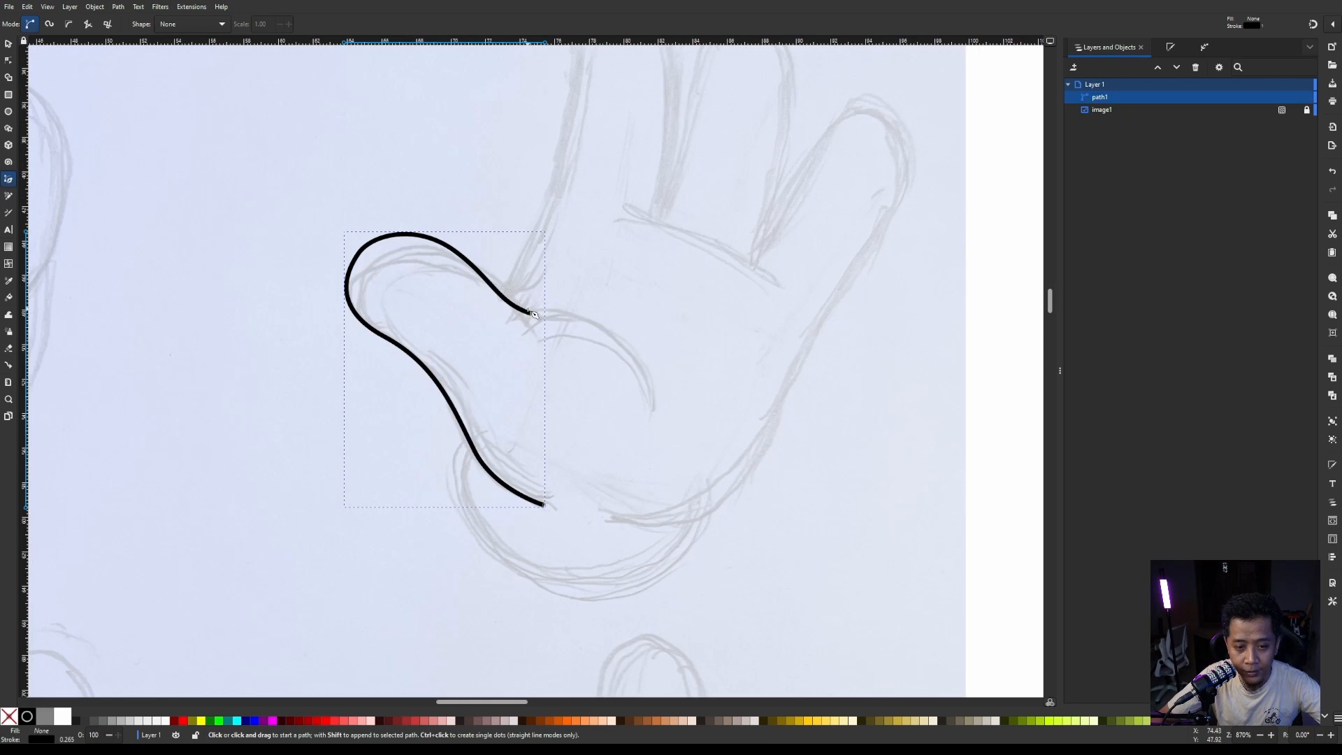
pyautogui.keyDown('ctrl'); pyautogui.scroll(1, 534, 315); pyautogui.keyUp('ctrl')
pyautogui.keyDown('ctrl'); pyautogui.scroll(-1, 534, 315); pyautogui.keyUp('ctrl')
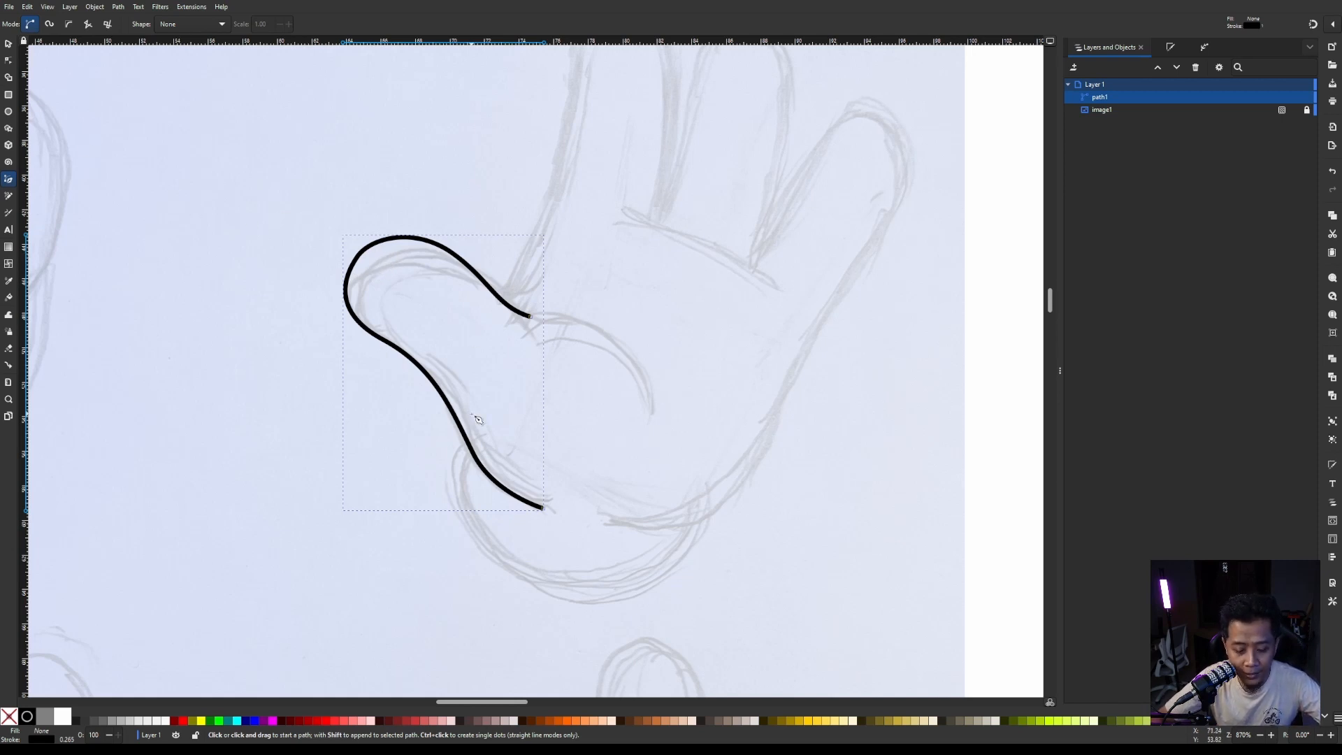
pyautogui.scroll(5, 478, 420)
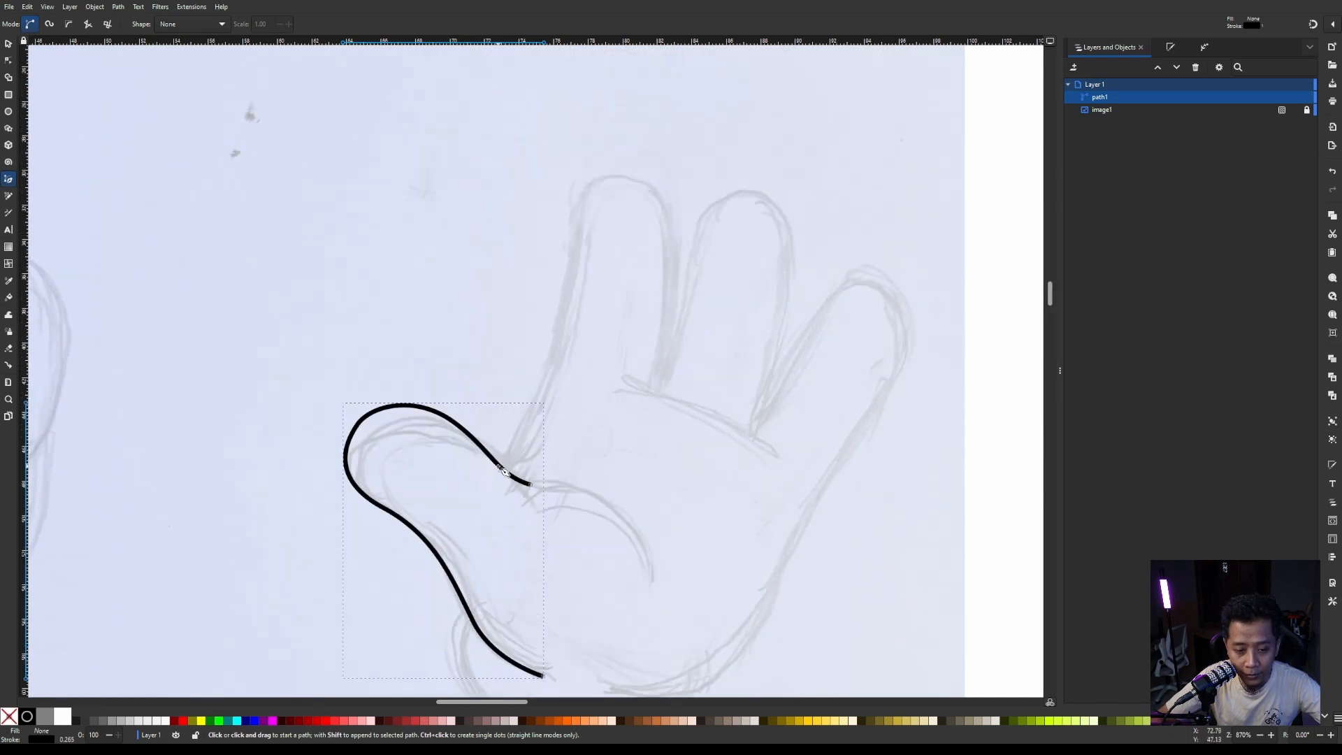
pyautogui.click(505, 470)
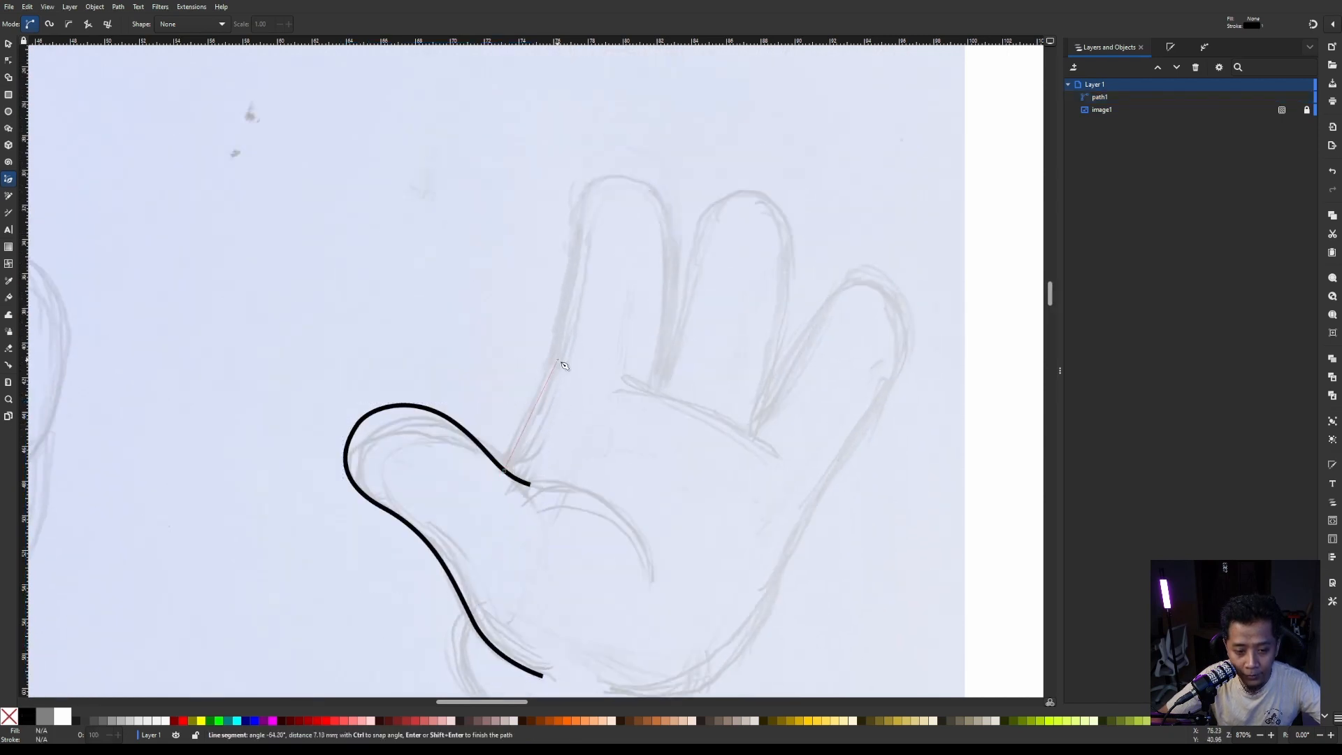
pyautogui.moveTo(552, 368); pyautogui.dragTo(572, 310)
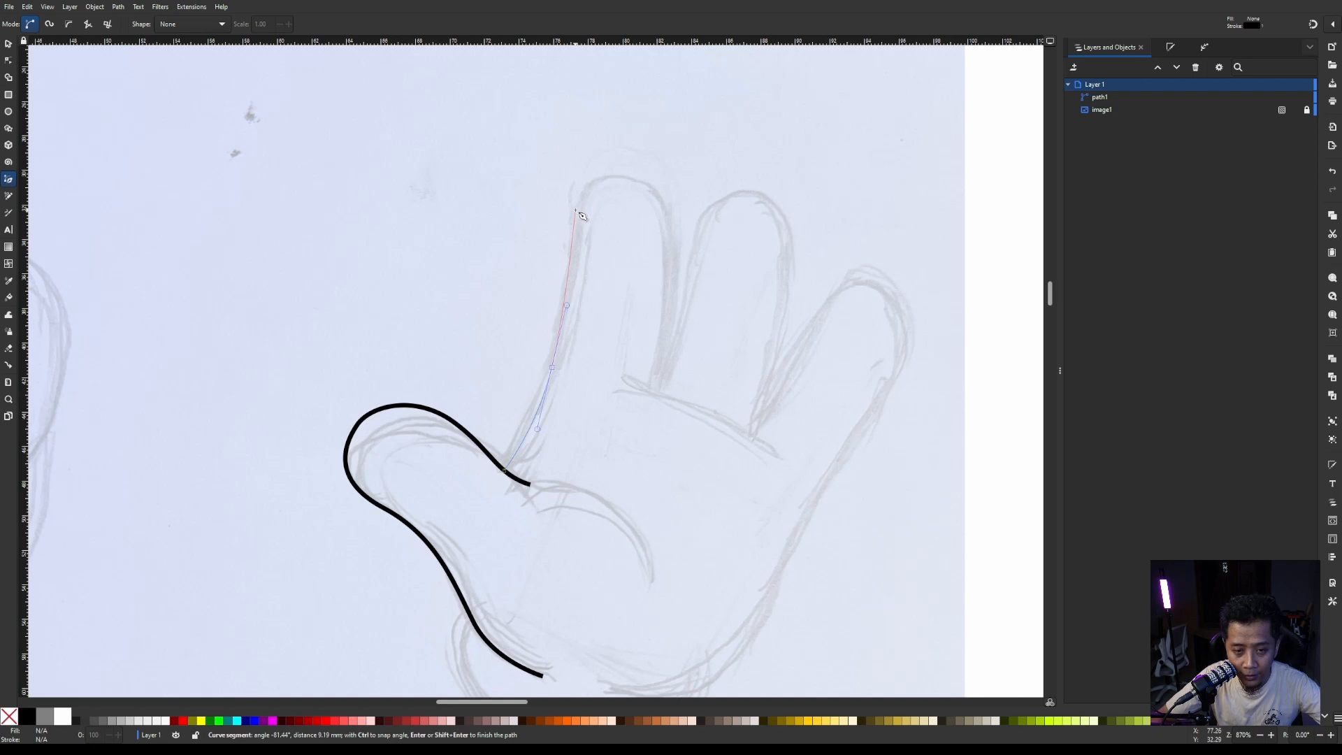
pyautogui.moveTo(576, 210); pyautogui.dragTo(657, 176)
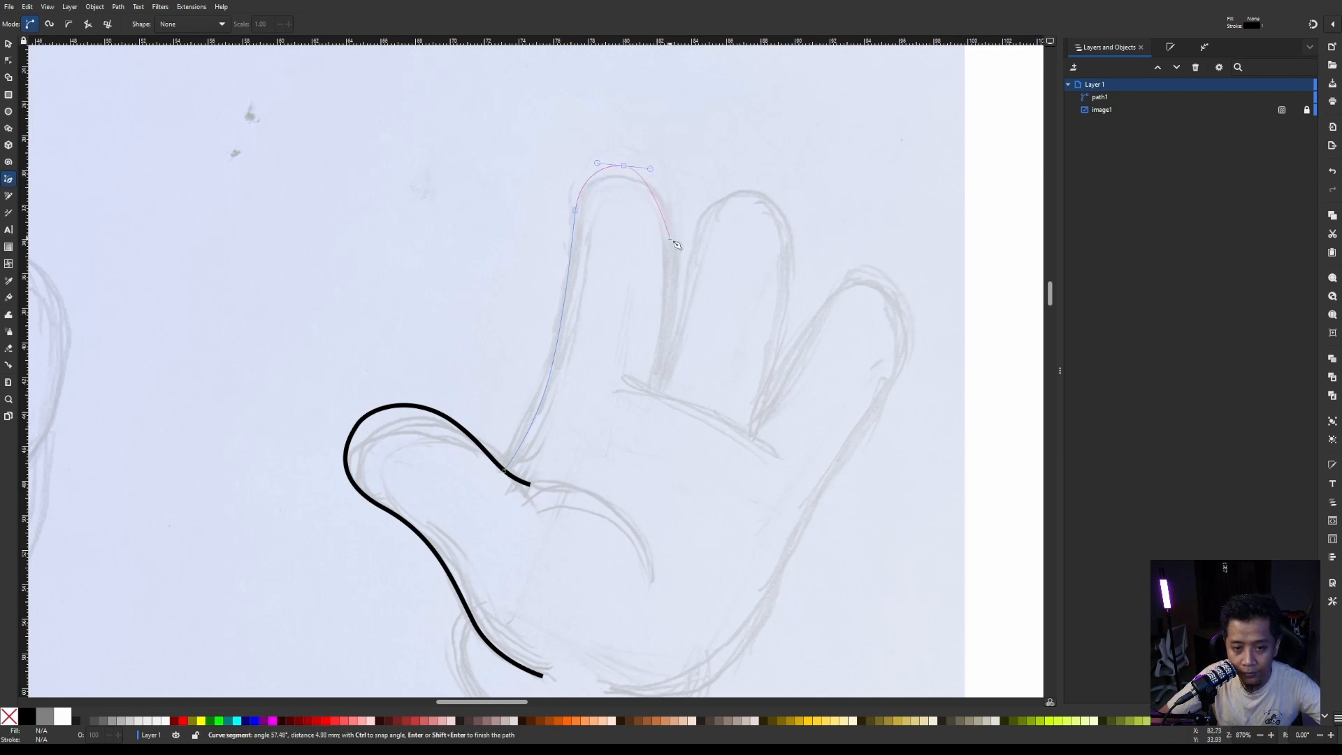
pyautogui.moveTo(670, 245); pyautogui.dragTo(669, 294)
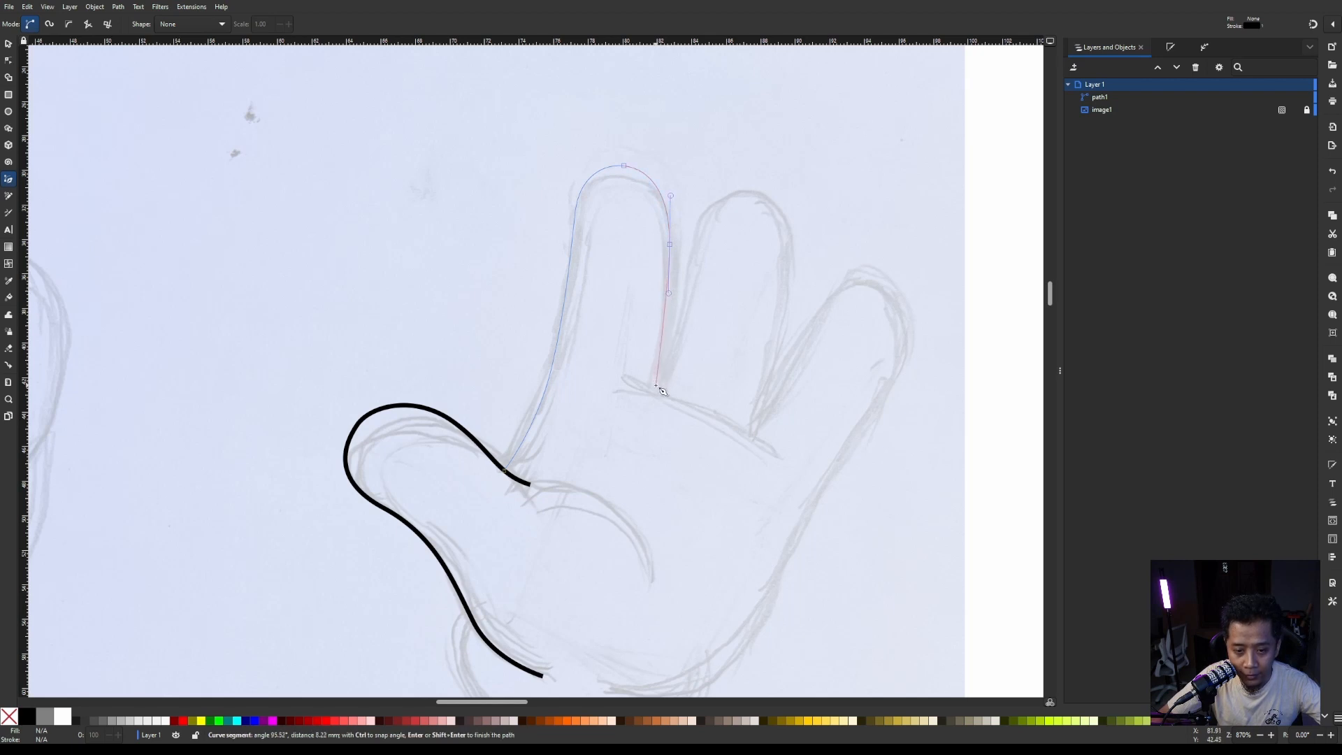
pyautogui.moveTo(656, 386); pyautogui.dragTo(643, 418)
pyautogui.hotkey('ctrl', 'z')
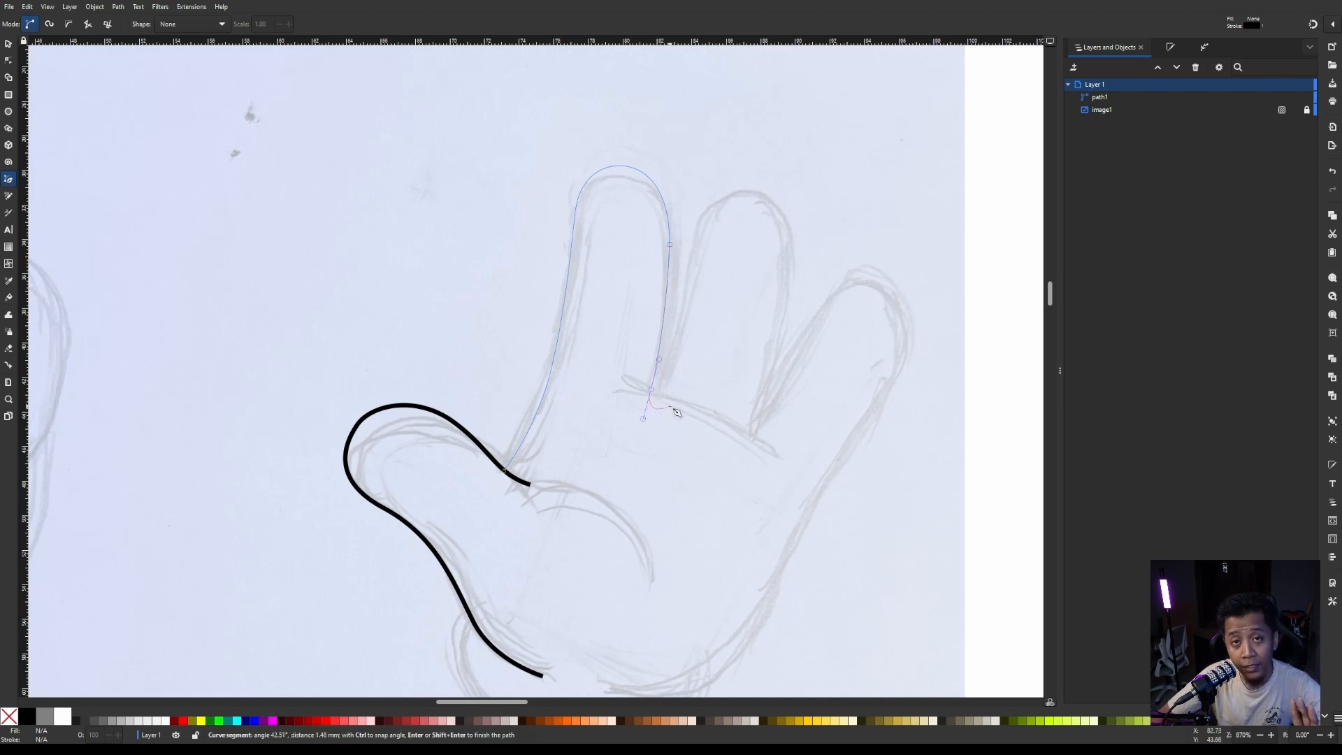
pyautogui.press('Return')
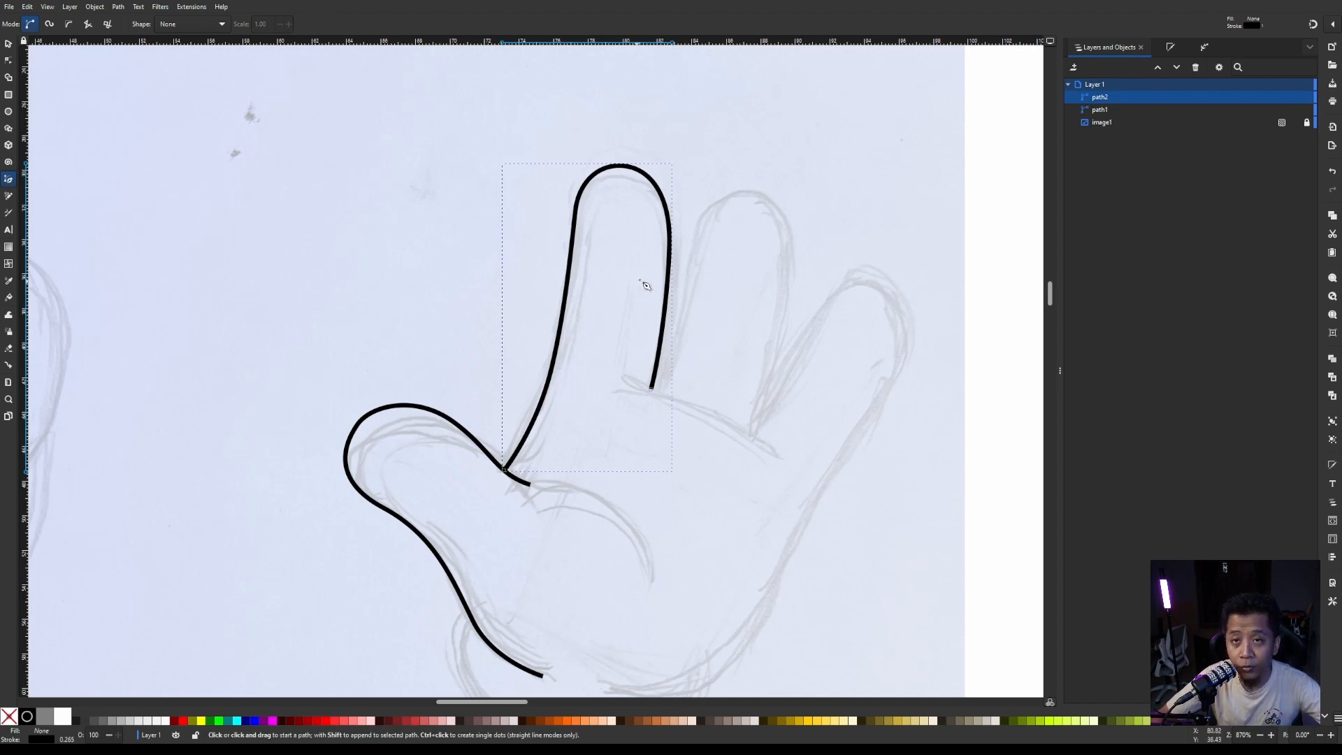
# Trace the open hand's middle finger as a separate Bezier path, starting at the base of the previous finger outline.
pyautogui.scroll(-2, 646, 281)
pyautogui.scroll(3, 654, 281)
pyautogui.moveTo(687, 272); pyautogui.dragTo(676, 305)
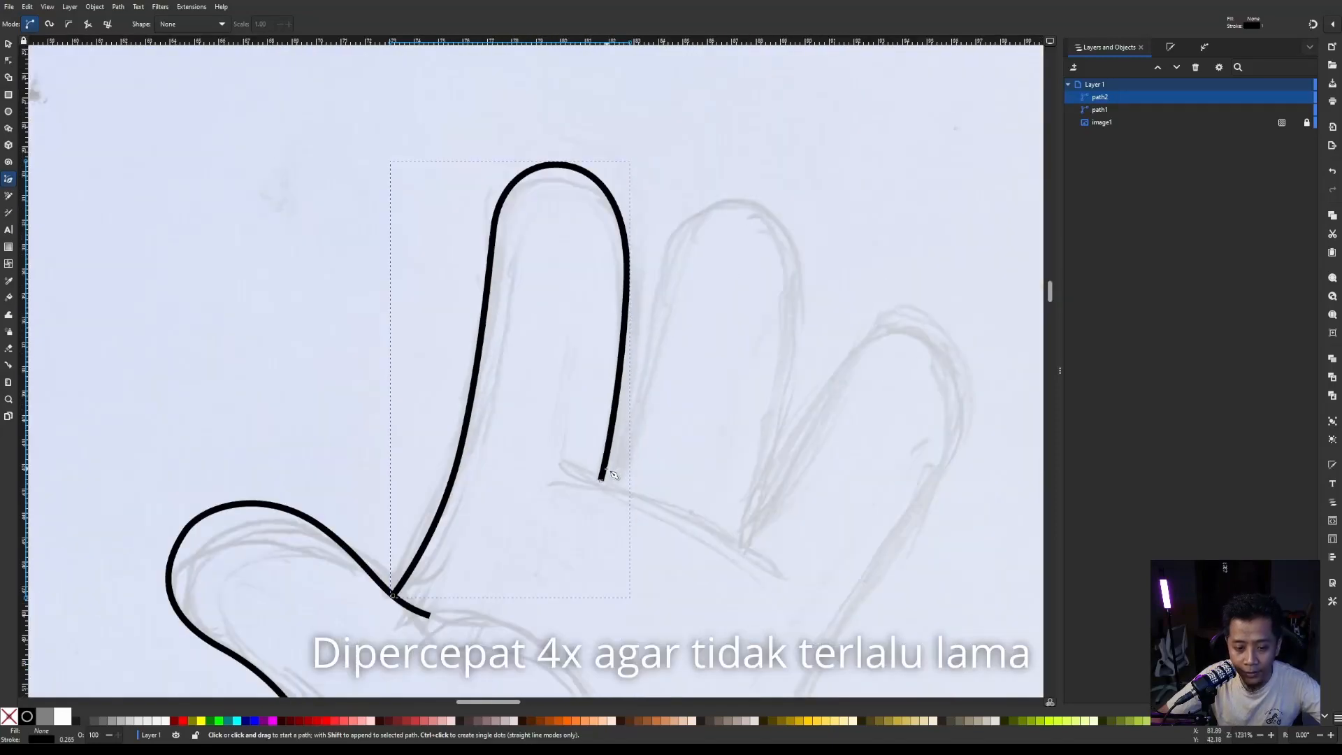
pyautogui.click(605, 467)
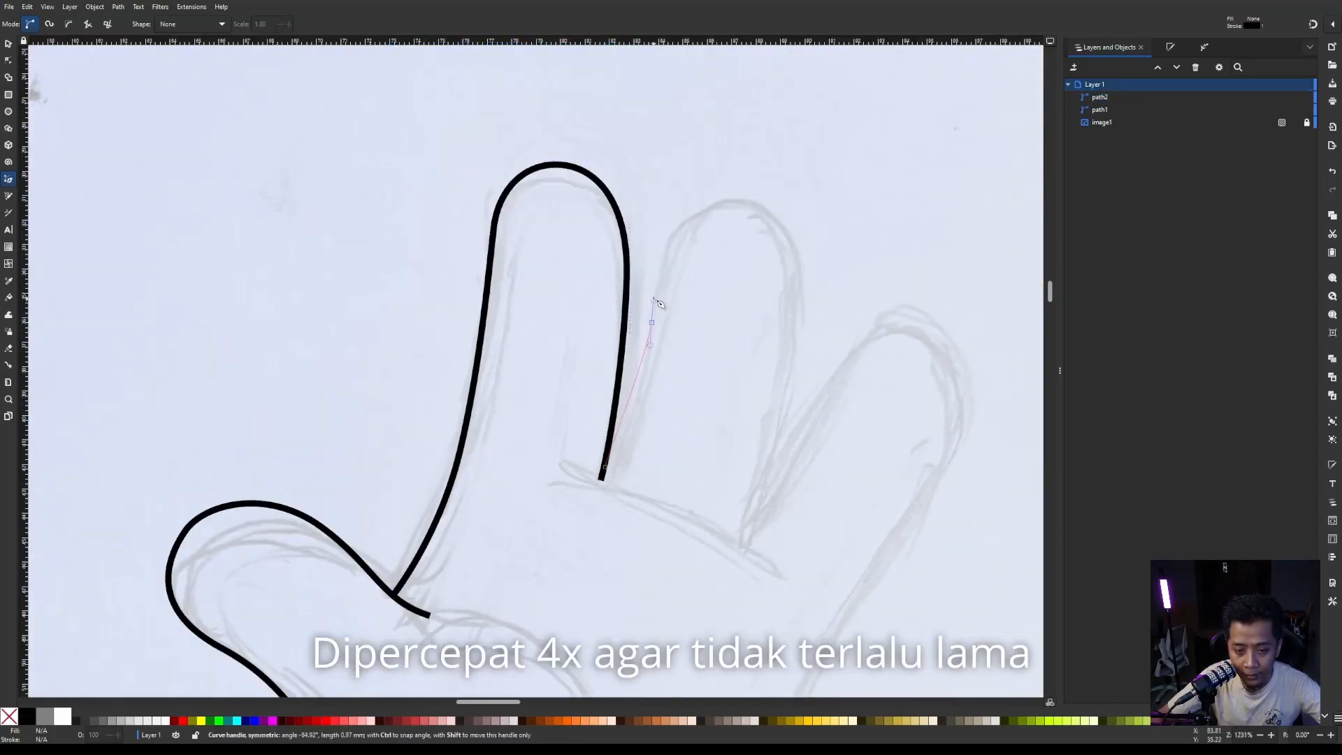
pyautogui.moveTo(664, 229); pyautogui.dragTo(687, 186)
pyautogui.moveTo(732, 178); pyautogui.dragTo(767, 180)
pyautogui.moveTo(797, 250); pyautogui.dragTo(797, 291)
pyautogui.moveTo(740, 538); pyautogui.dragTo(713, 610)
pyautogui.press('Return')
# Finish the middle finger's path over the fingertip and down its far side to the base.
pyautogui.scroll(-1, 785, 462)
pyautogui.moveTo(785, 461); pyautogui.dragTo(707, 368)
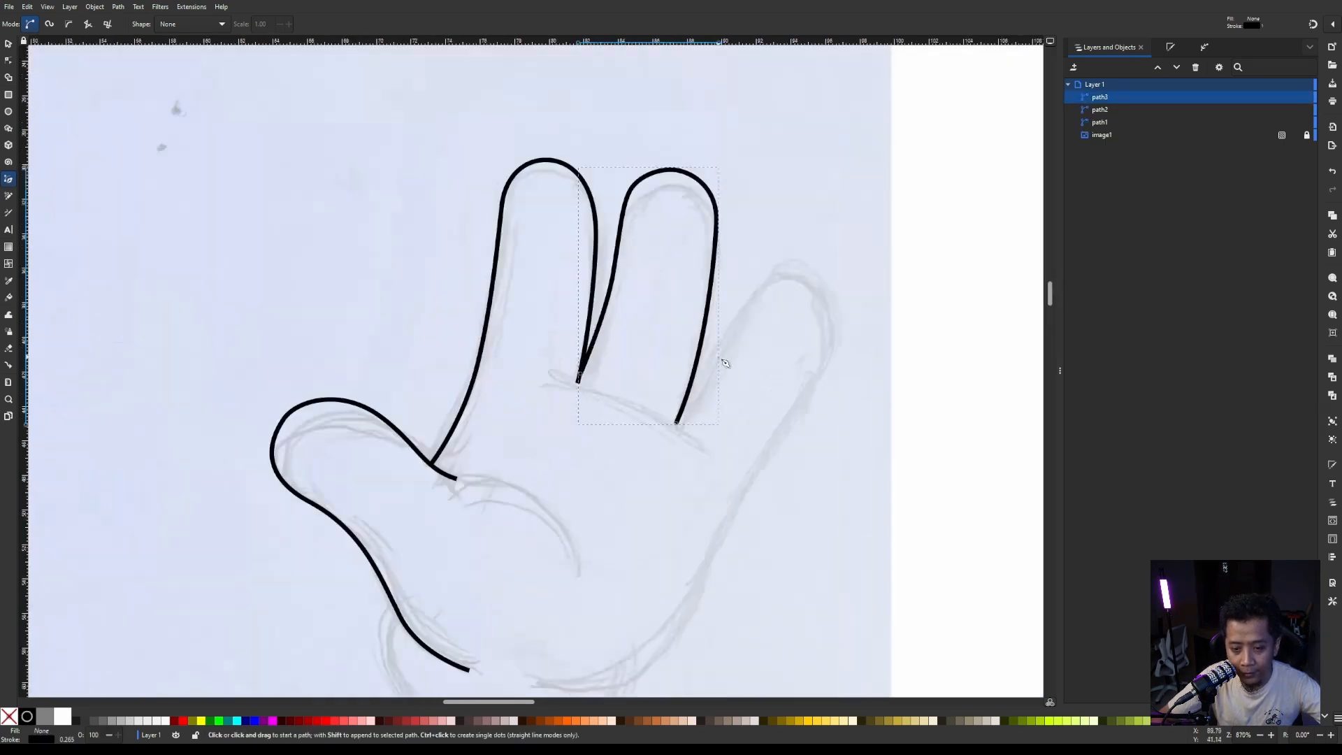
# Trace the little finger and outer palm edge as one open Bezier path, from the middle finger's base around the tip to the wrist.
pyautogui.scroll(1, 707, 369)
pyautogui.click(668, 432)
pyautogui.moveTo(767, 274); pyautogui.dragTo(898, 258)
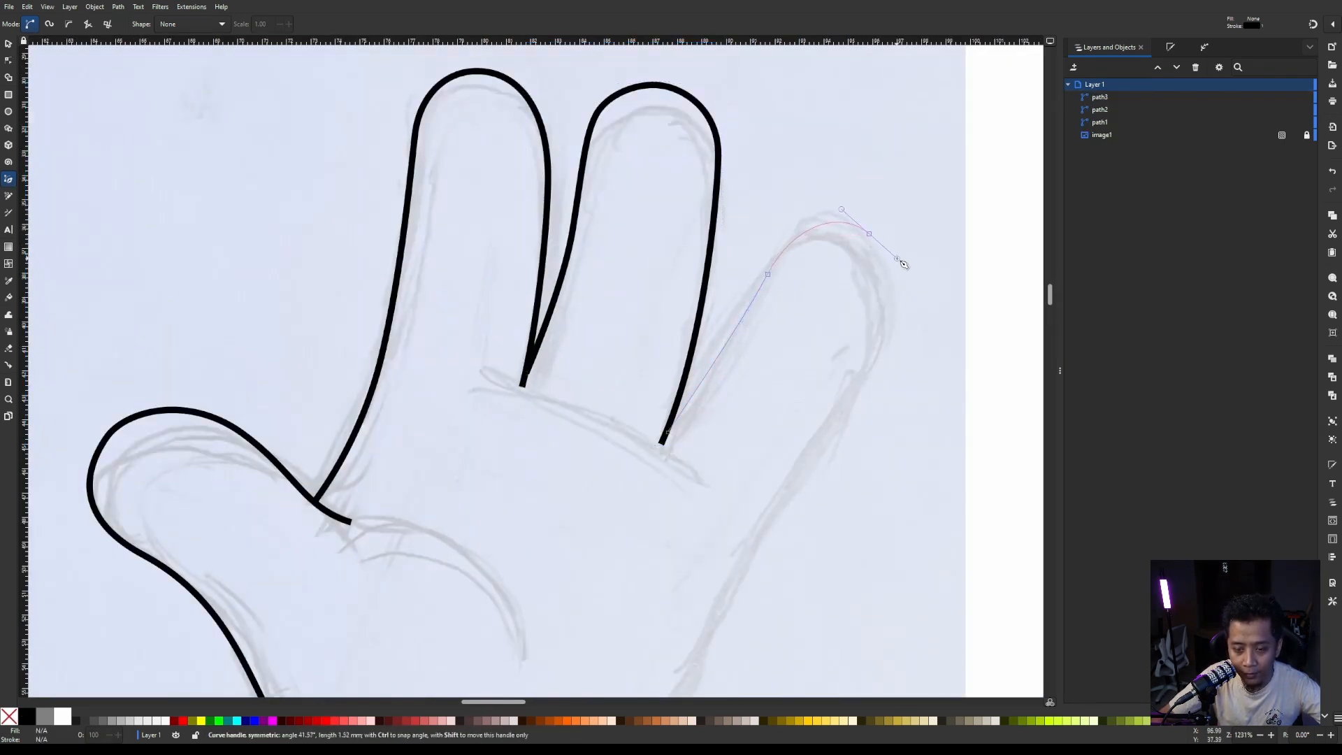
pyautogui.scroll(-1, 882, 349)
pyautogui.moveTo(883, 349); pyautogui.dragTo(860, 290)
pyautogui.click(790, 396)
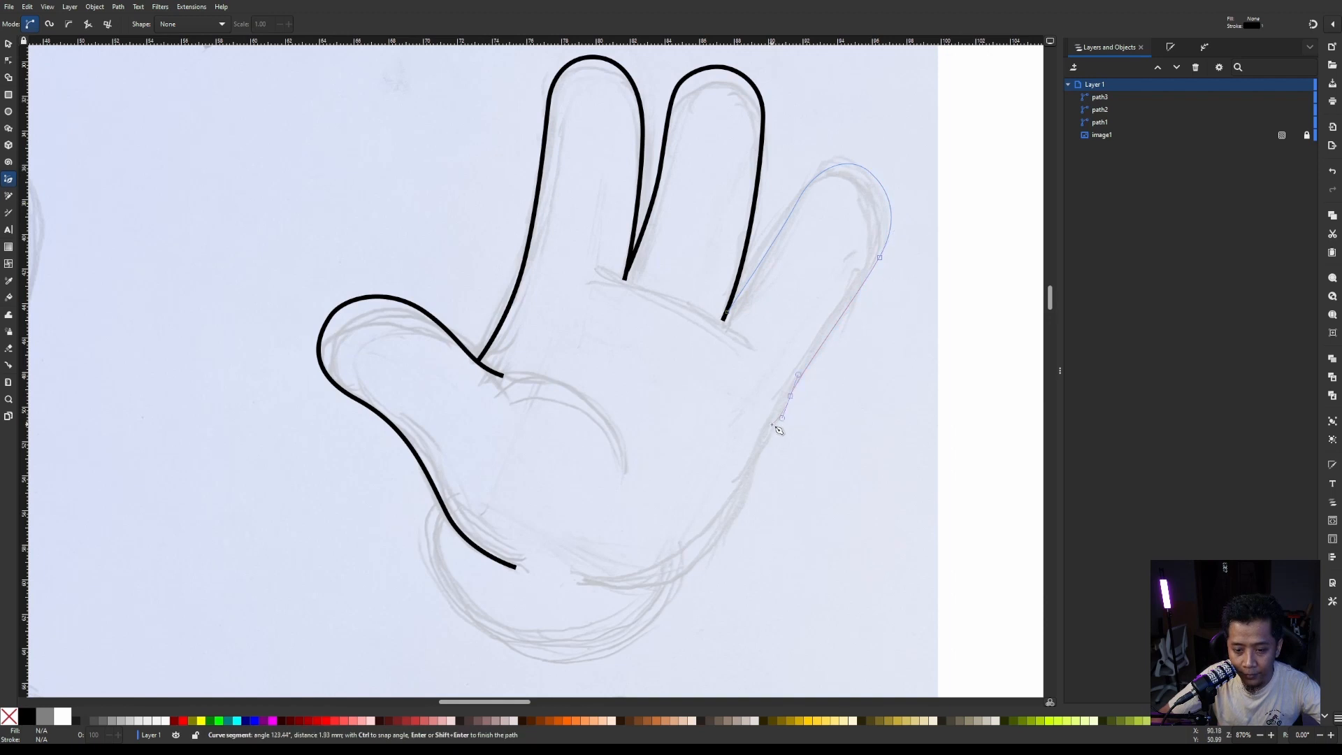
pyautogui.scroll(-3, 790, 395)
pyautogui.moveTo(693, 450); pyautogui.dragTo(655, 477)
pyautogui.click(573, 463)
pyautogui.press('Return')
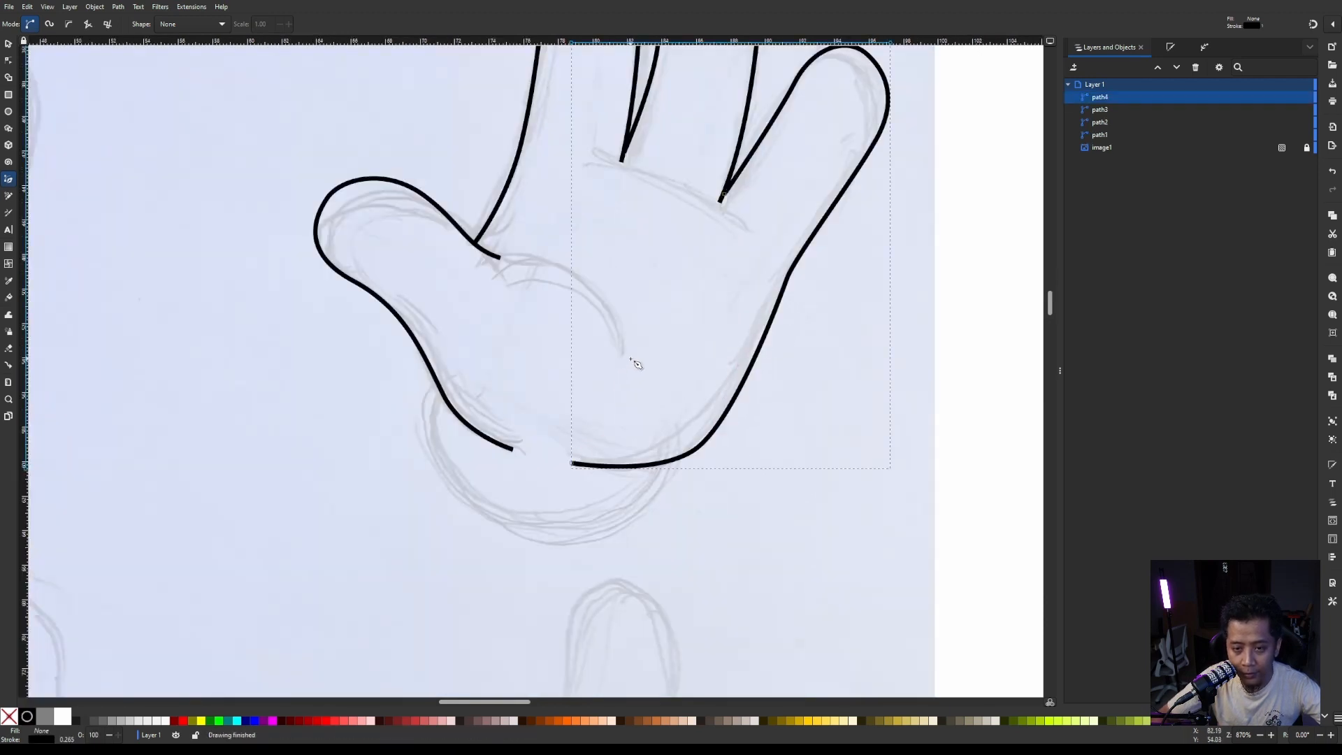
# Trace the rounded glove cuff below the palm as a separate Bezier path, from the thumb line to the outer palm line.
pyautogui.scroll(-1, 630, 361)
pyautogui.scroll(1, 549, 433)
pyautogui.click(467, 353)
pyautogui.moveTo(535, 499); pyautogui.dragTo(664, 545)
pyautogui.click(703, 433)
pyautogui.press('Return')
pyautogui.scroll(-3, 504, 339)
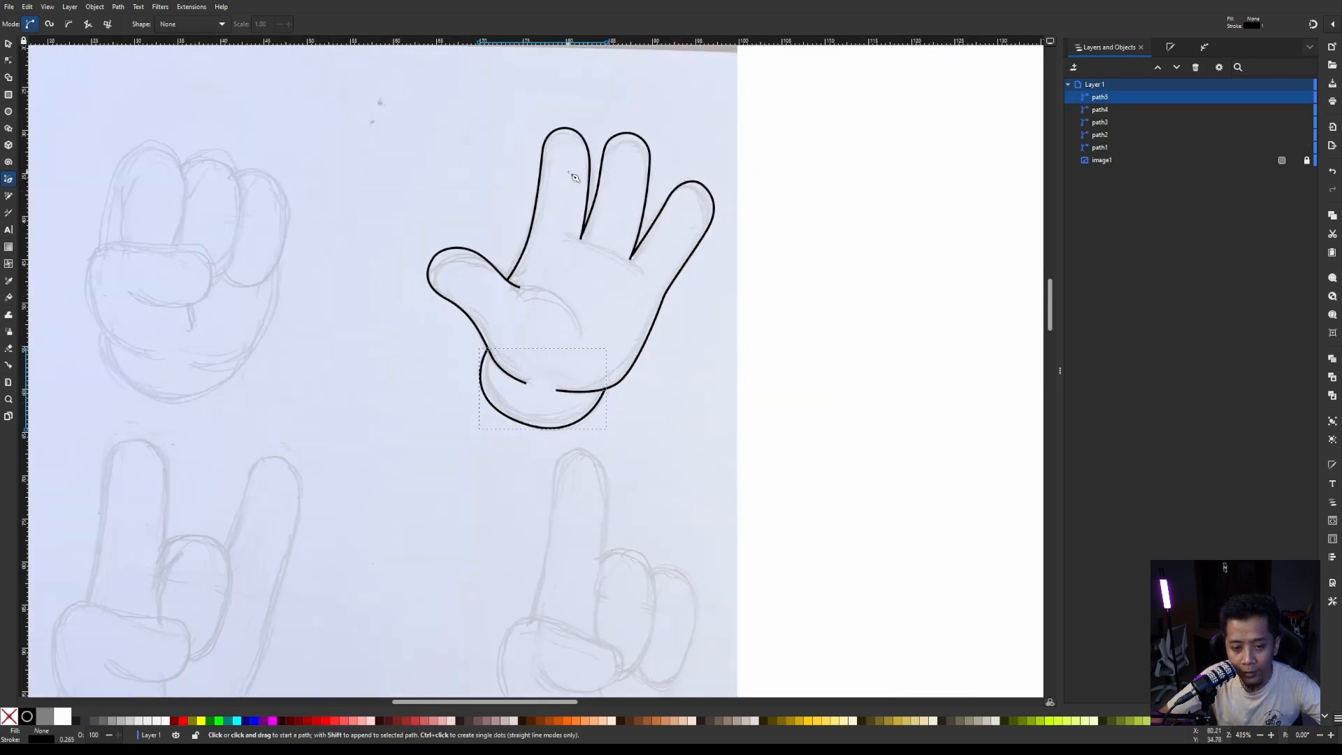
pyautogui.scroll(3, 574, 178)
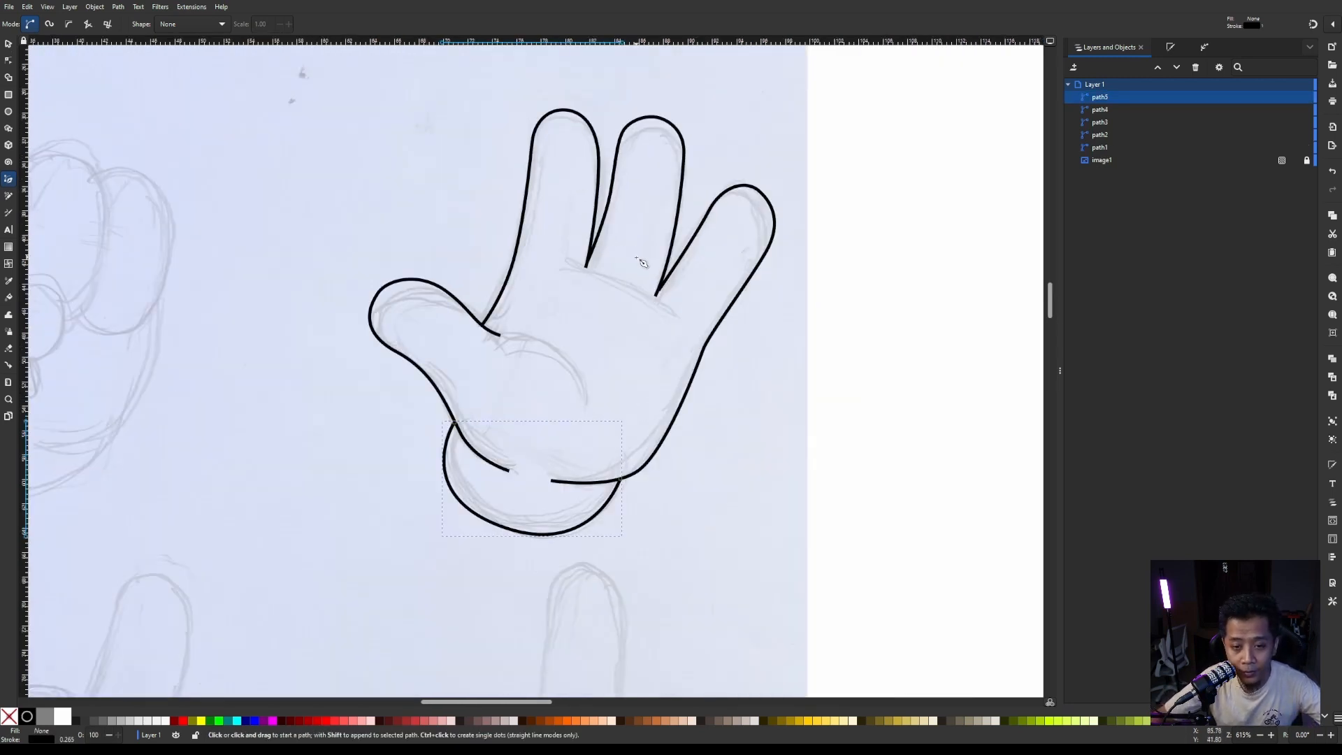
pyautogui.scroll(-2, 638, 272)
pyautogui.scroll(1, 634, 210)
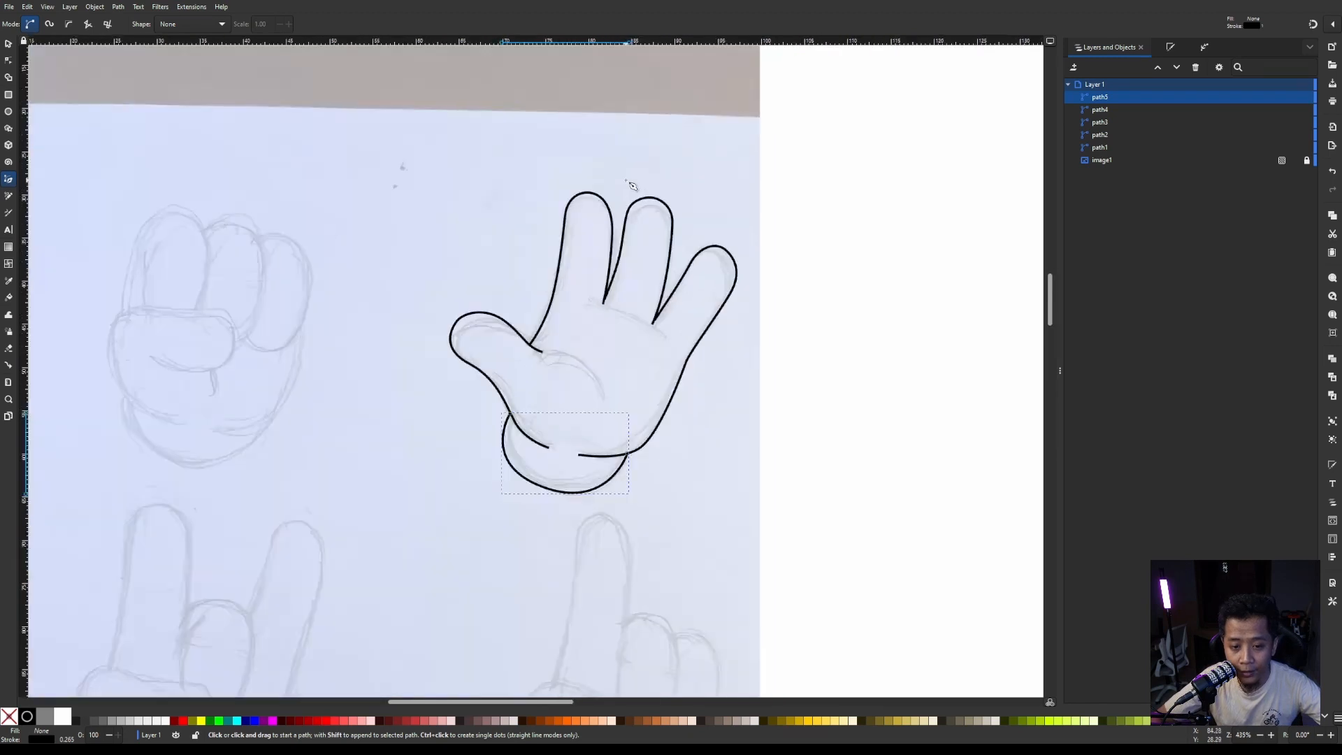
pyautogui.scroll(1, 641, 285)
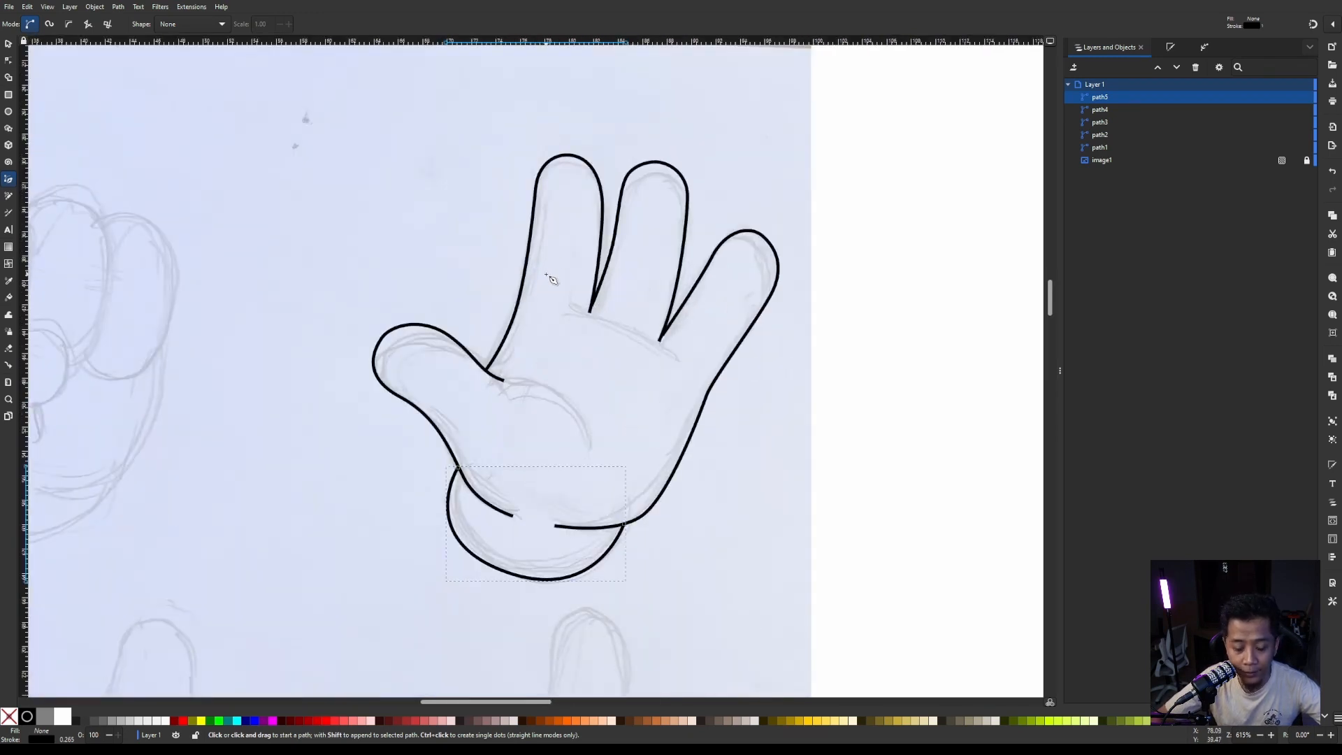
pyautogui.scroll(-1, 552, 279)
pyautogui.scroll(1, 552, 284)
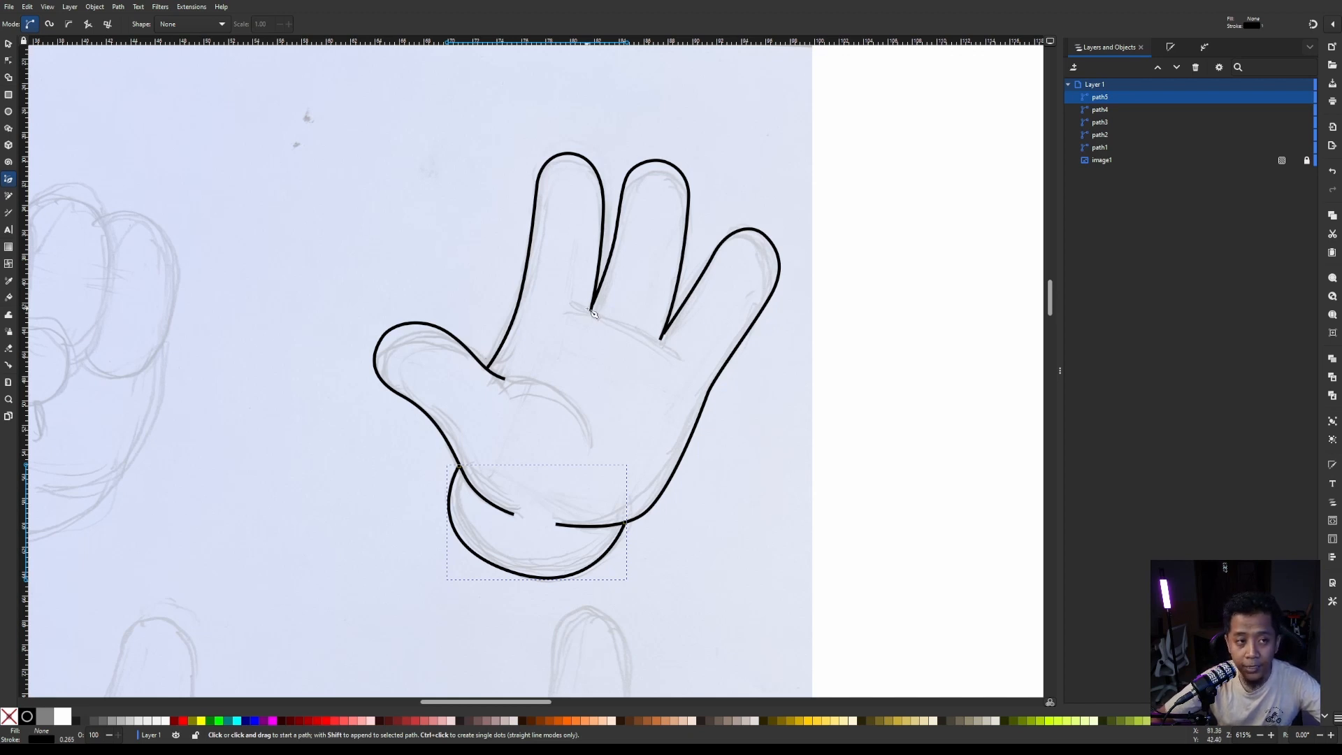
# Refine the curve around the thumb tip by adjusting its upper node and handle with the Node tool, and deselect the path.
pyautogui.click(9, 62)
pyautogui.keyDown('ctrl'); pyautogui.scroll(-1, 461, 327); pyautogui.keyUp('ctrl')
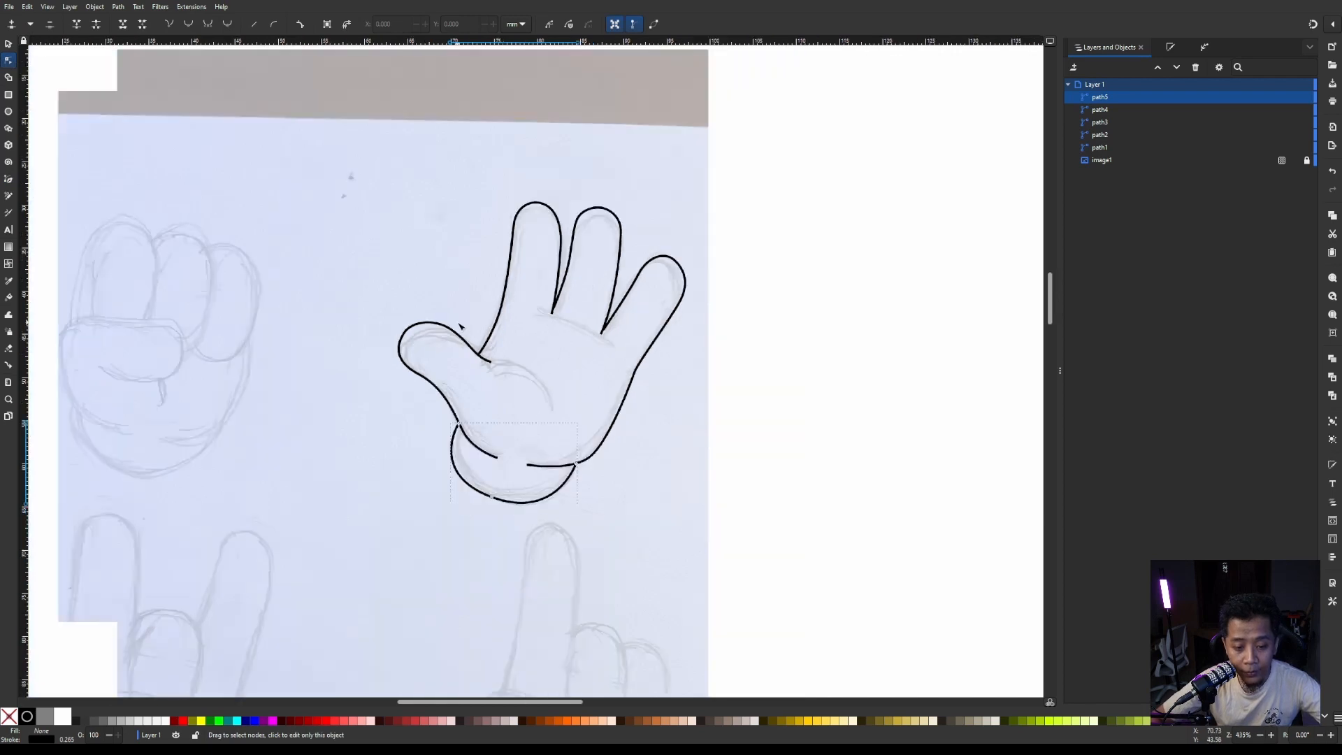
pyautogui.keyDown('ctrl'); pyautogui.scroll(3, 461, 327); pyautogui.keyUp('ctrl')
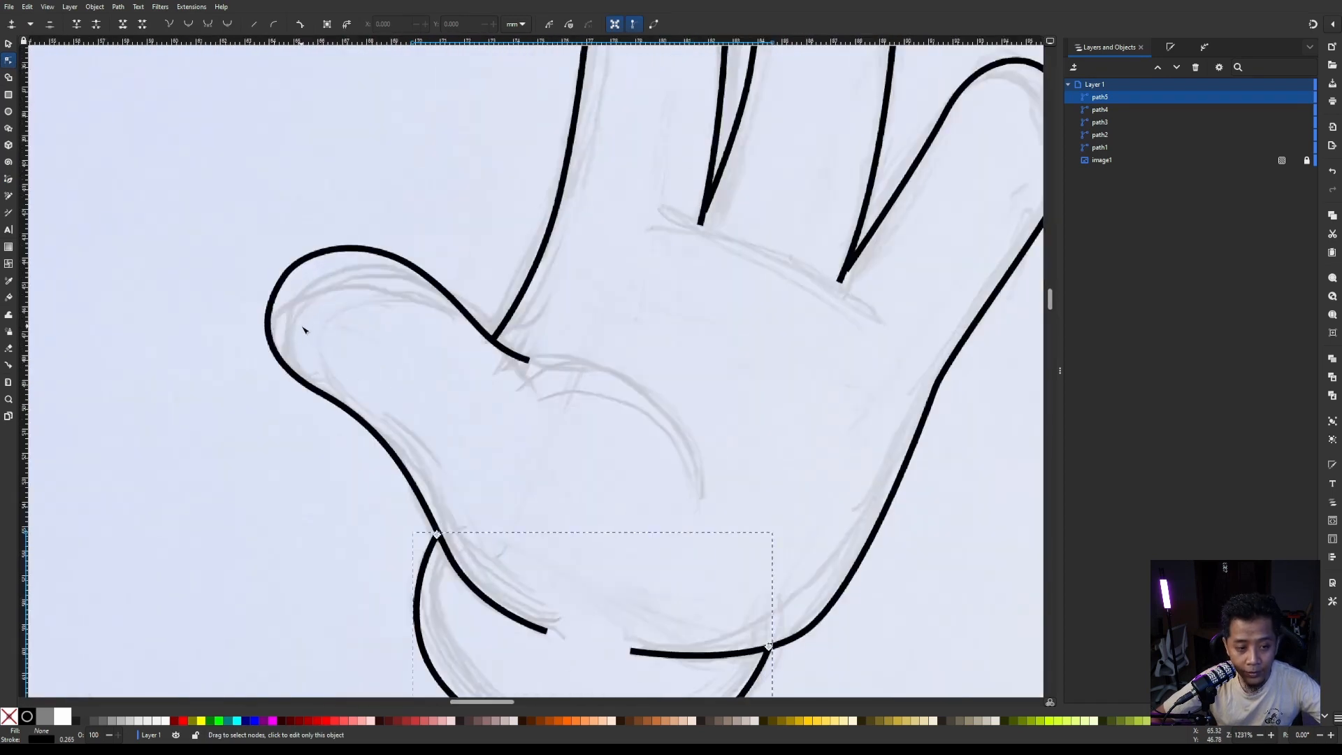
pyautogui.click(287, 279)
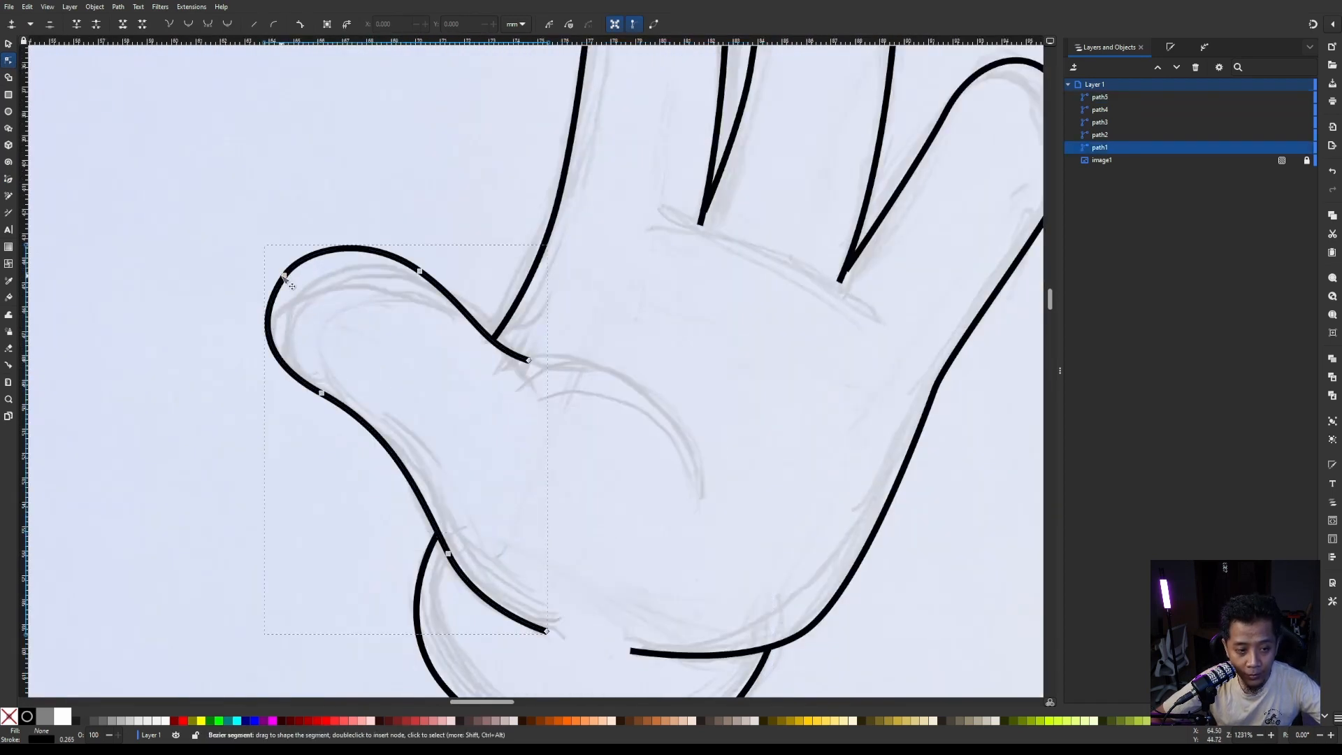
pyautogui.click(285, 276)
pyautogui.moveTo(302, 252); pyautogui.dragTo(311, 243)
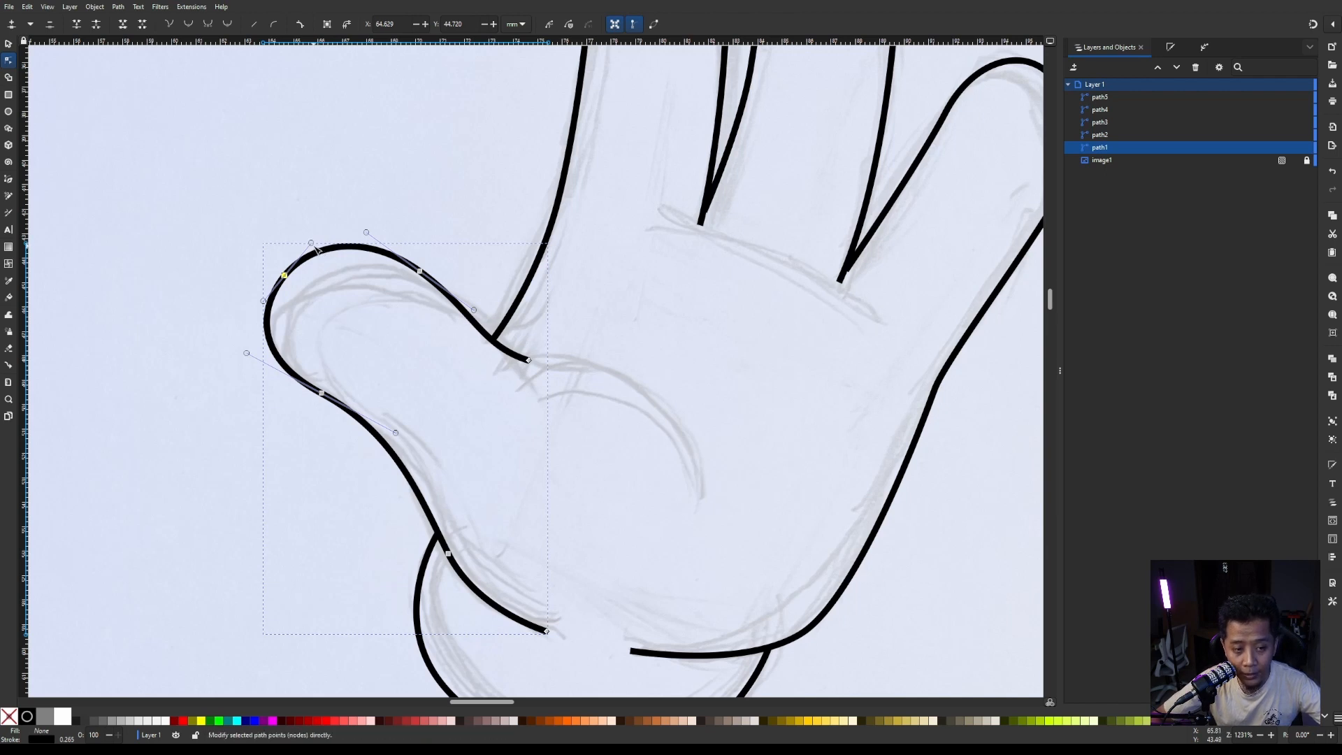
pyautogui.moveTo(312, 244)
pyautogui.mouseDown()
pyautogui.moveTo(321, 233)
pyautogui.moveTo(287, 279)
pyautogui.moveTo(319, 242)
pyautogui.moveTo(314, 253)
pyautogui.mouseUp()
pyautogui.scroll(-2, 330, 241)
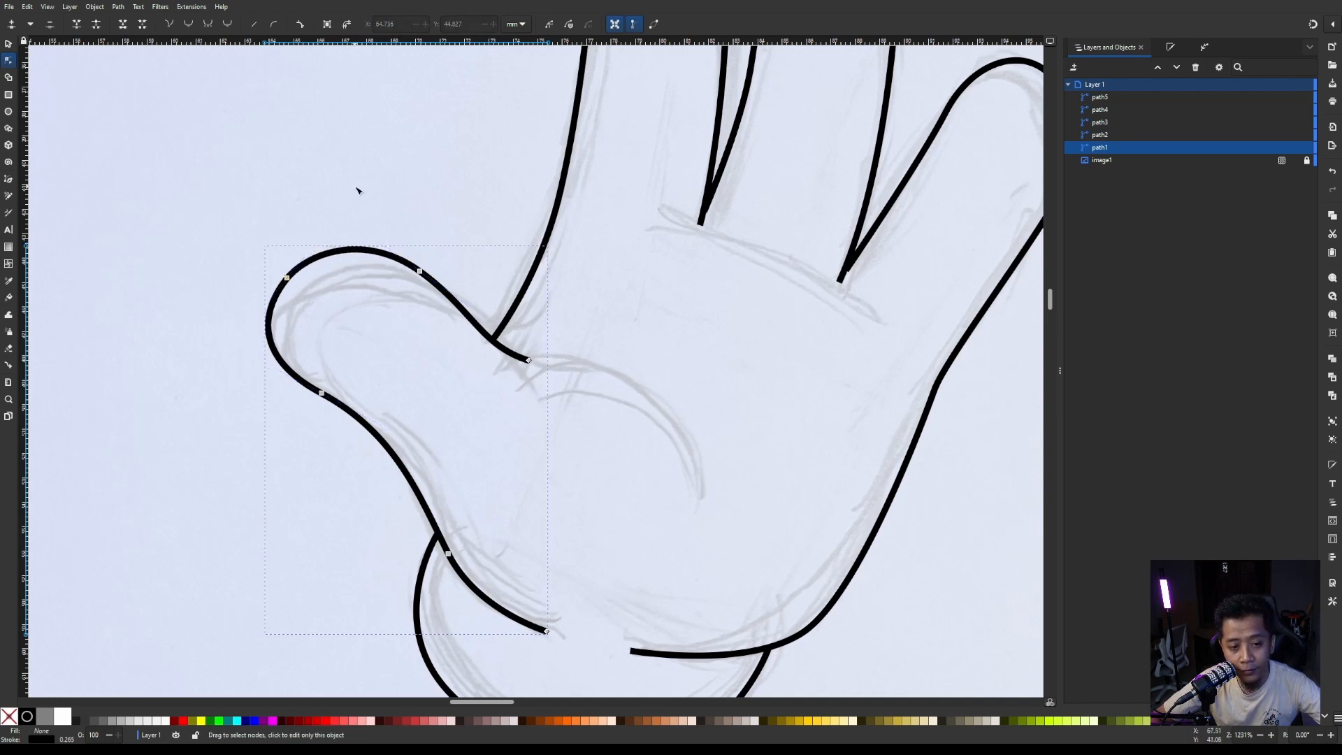
pyautogui.scroll(-2, 360, 189)
pyautogui.click(746, 277)
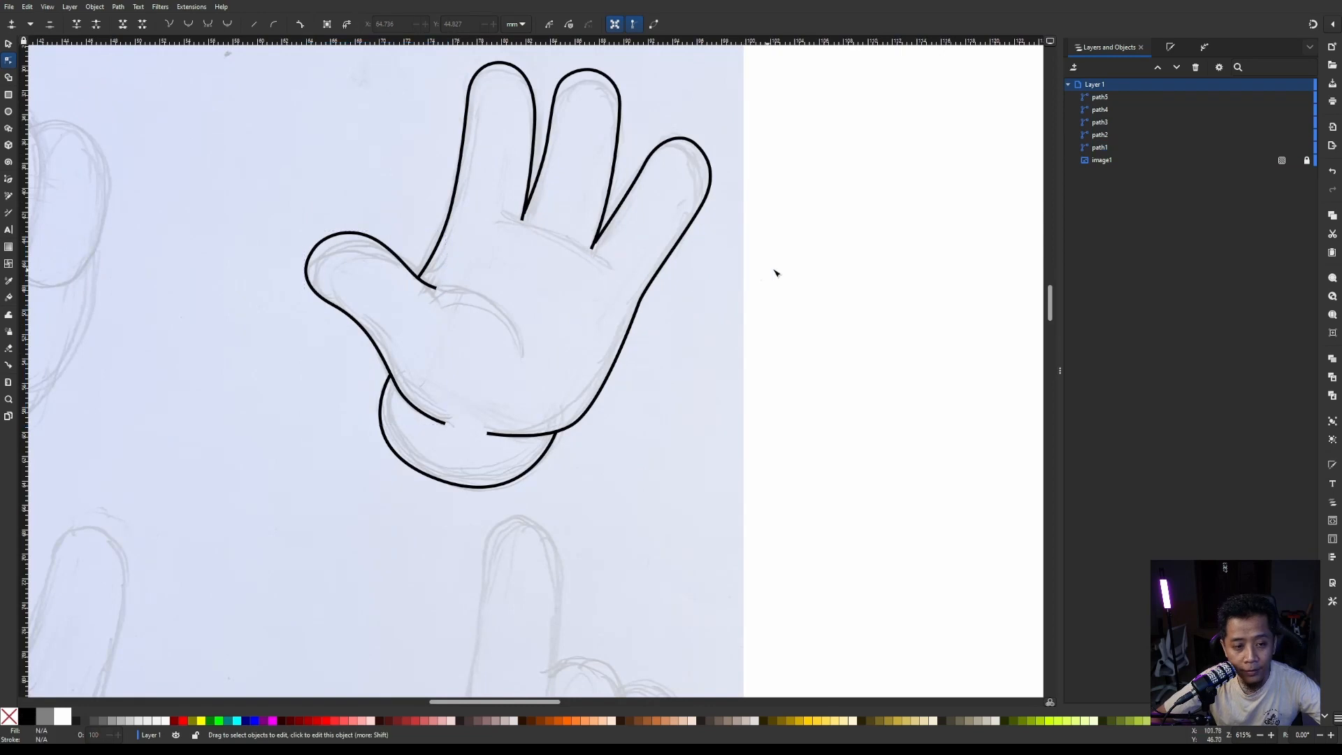
# Smooth the outline of the finger next to the thumb by adjusting its nodes and handles along both sides.
pyautogui.scroll(-1, 461, 142)
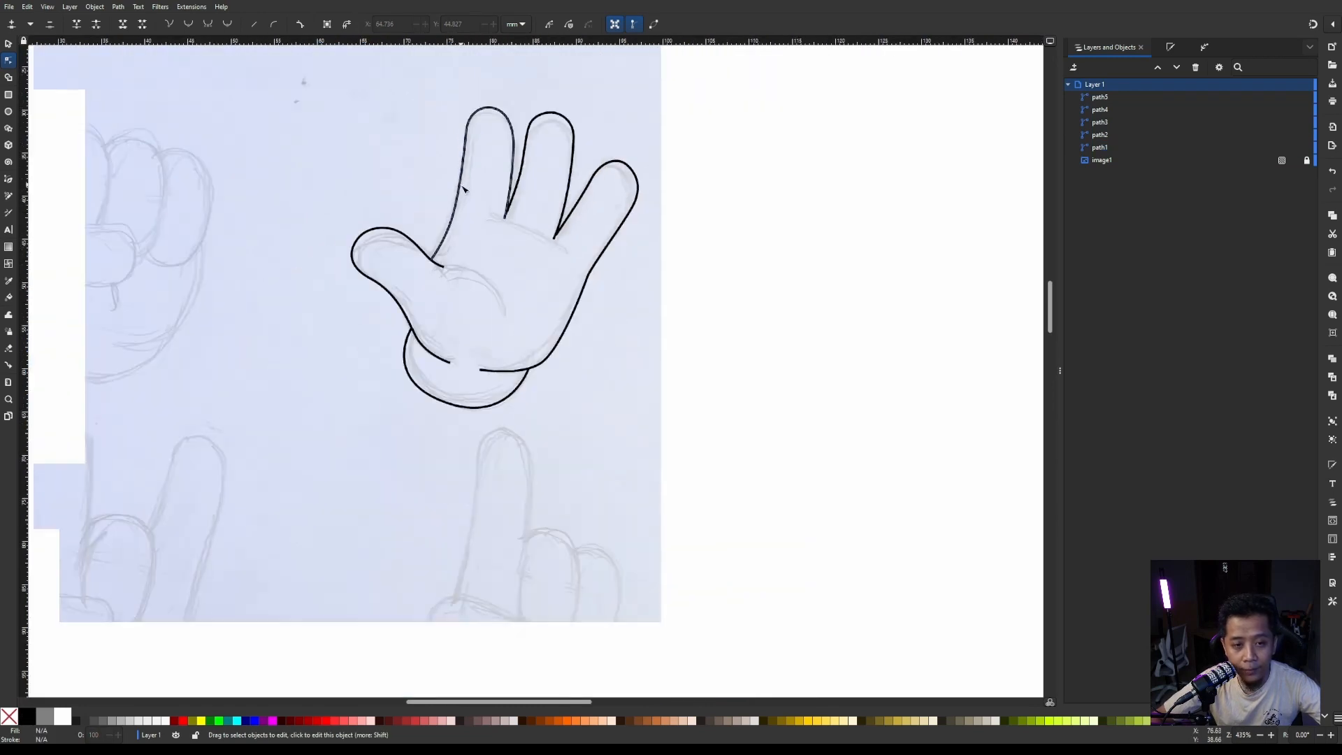
pyautogui.scroll(2, 460, 143)
pyautogui.click(440, 255)
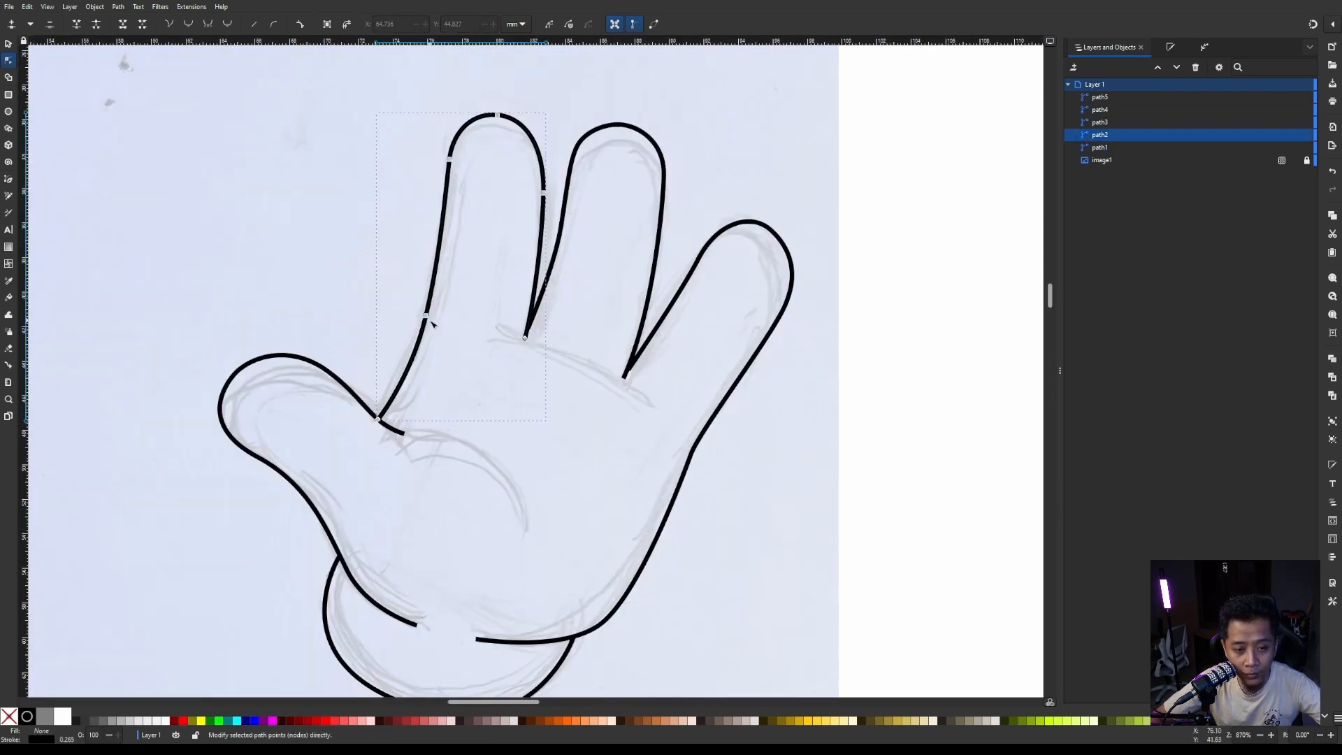
pyautogui.moveTo(438, 253); pyautogui.dragTo(443, 245)
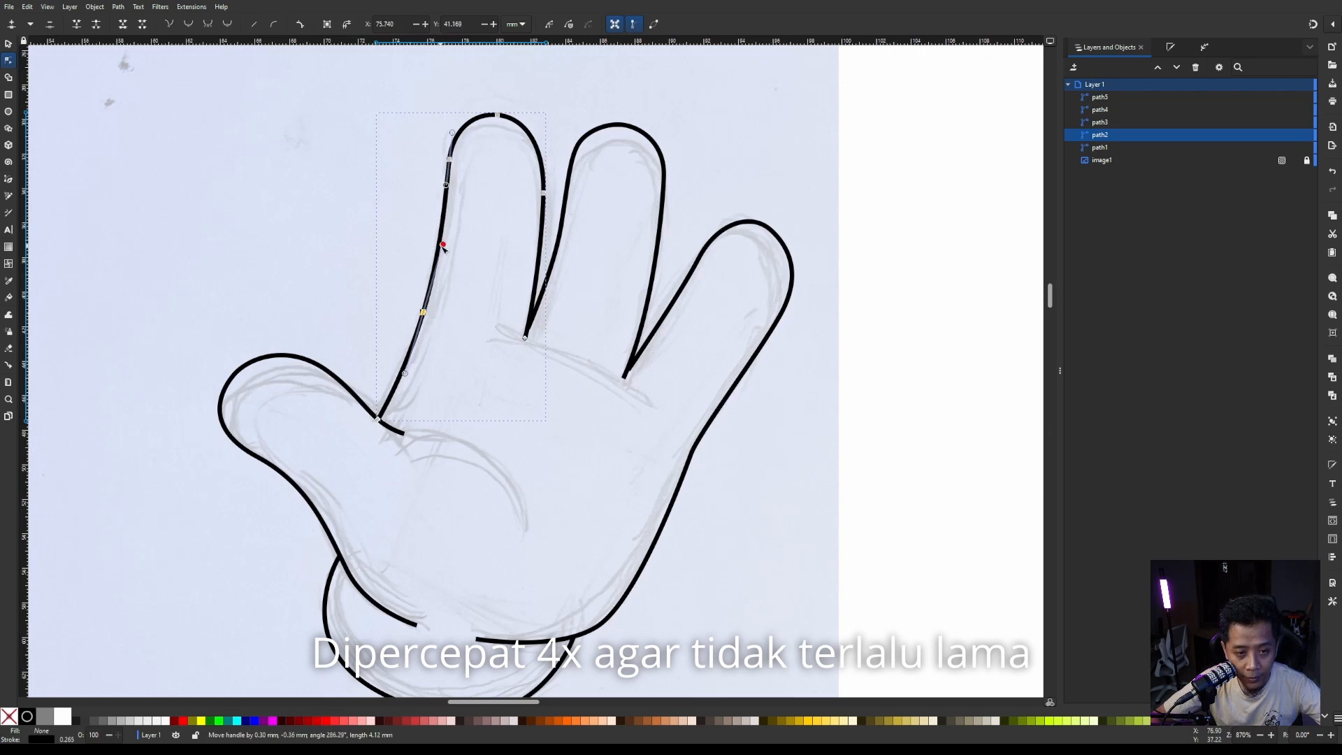
pyautogui.moveTo(449, 160); pyautogui.dragTo(452, 128)
pyautogui.moveTo(543, 192); pyautogui.dragTo(550, 143)
# Reshape the middle finger's outline and move both of its end points to meet the neighbouring finger bases.
pyautogui.click(564, 228)
pyautogui.moveTo(562, 227); pyautogui.dragTo(549, 299)
pyautogui.moveTo(578, 144); pyautogui.dragTo(578, 148)
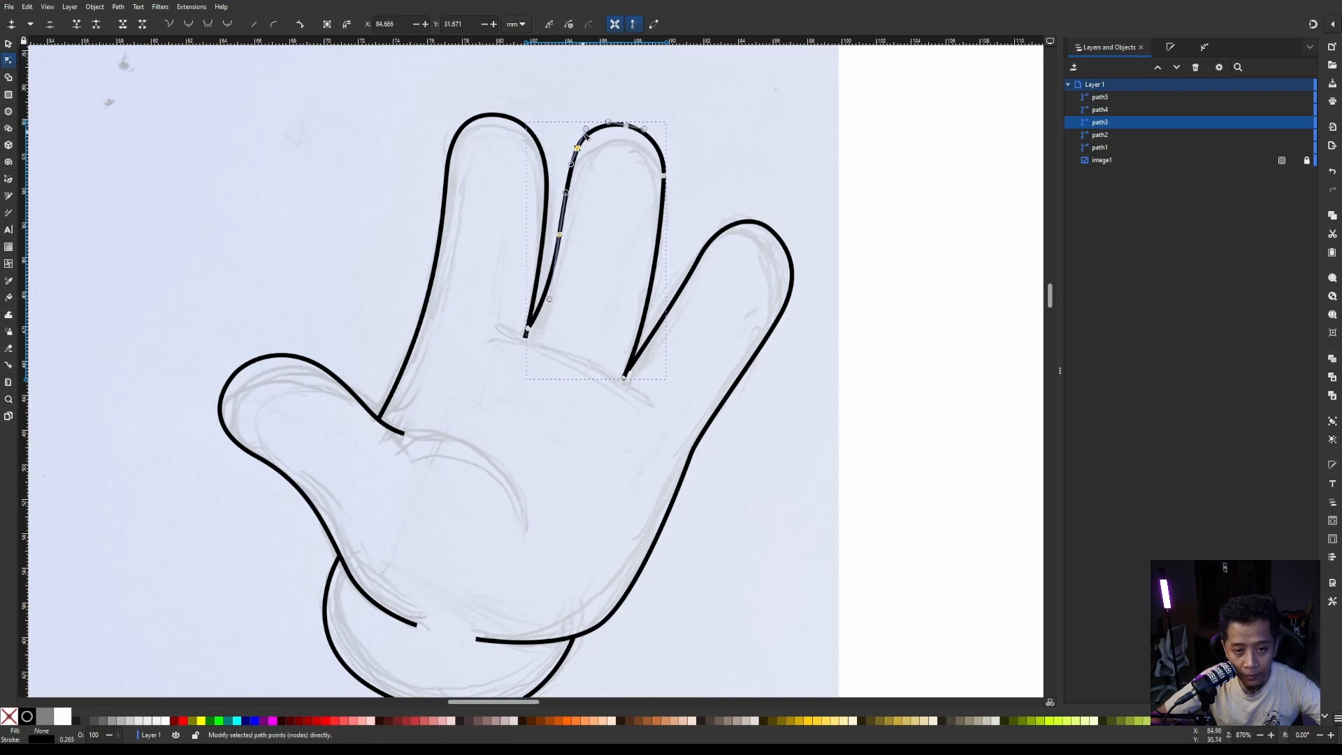
pyautogui.scroll(1, 672, 87)
pyautogui.moveTo(660, 212); pyautogui.dragTo(658, 173)
pyautogui.moveTo(469, 429); pyautogui.dragTo(465, 437)
pyautogui.moveTo(497, 384)
pyautogui.mouseDown()
pyautogui.moveTo(512, 311)
pyautogui.moveTo(500, 380)
pyautogui.mouseUp()
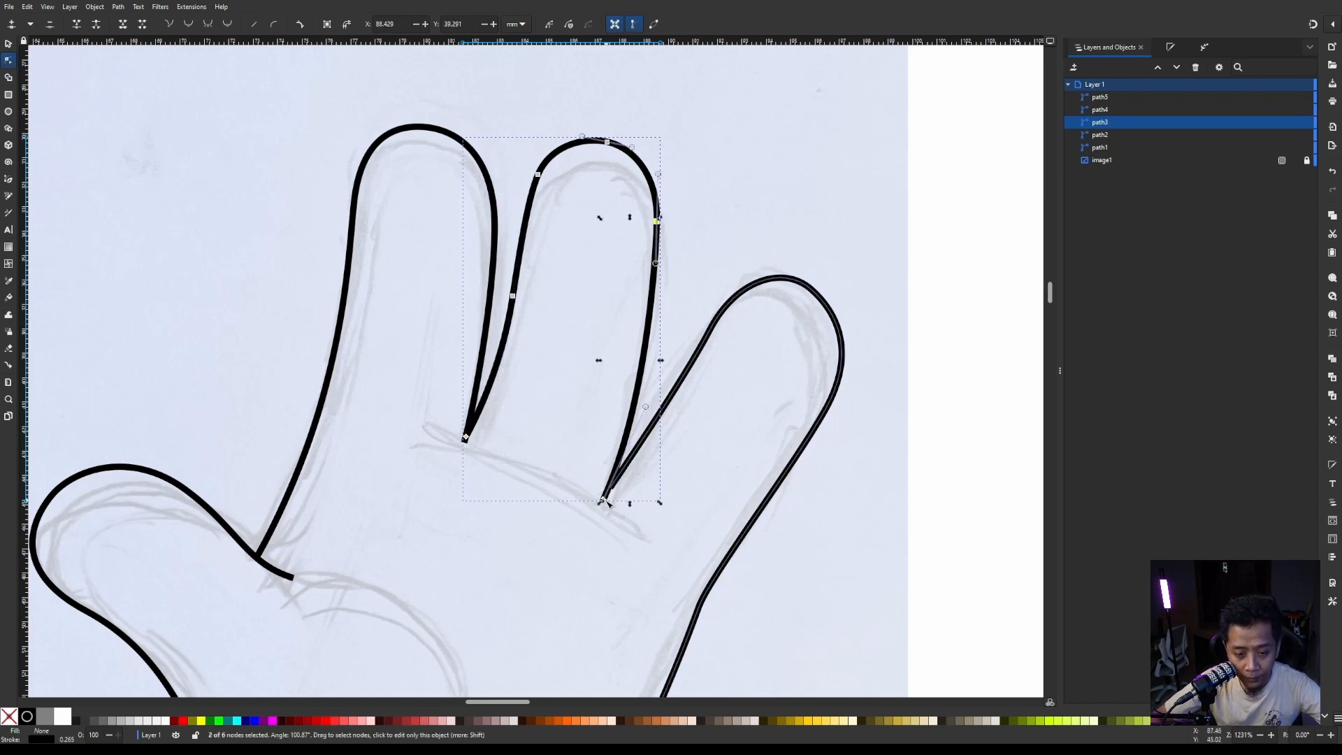
pyautogui.moveTo(604, 498); pyautogui.dragTo(599, 495)
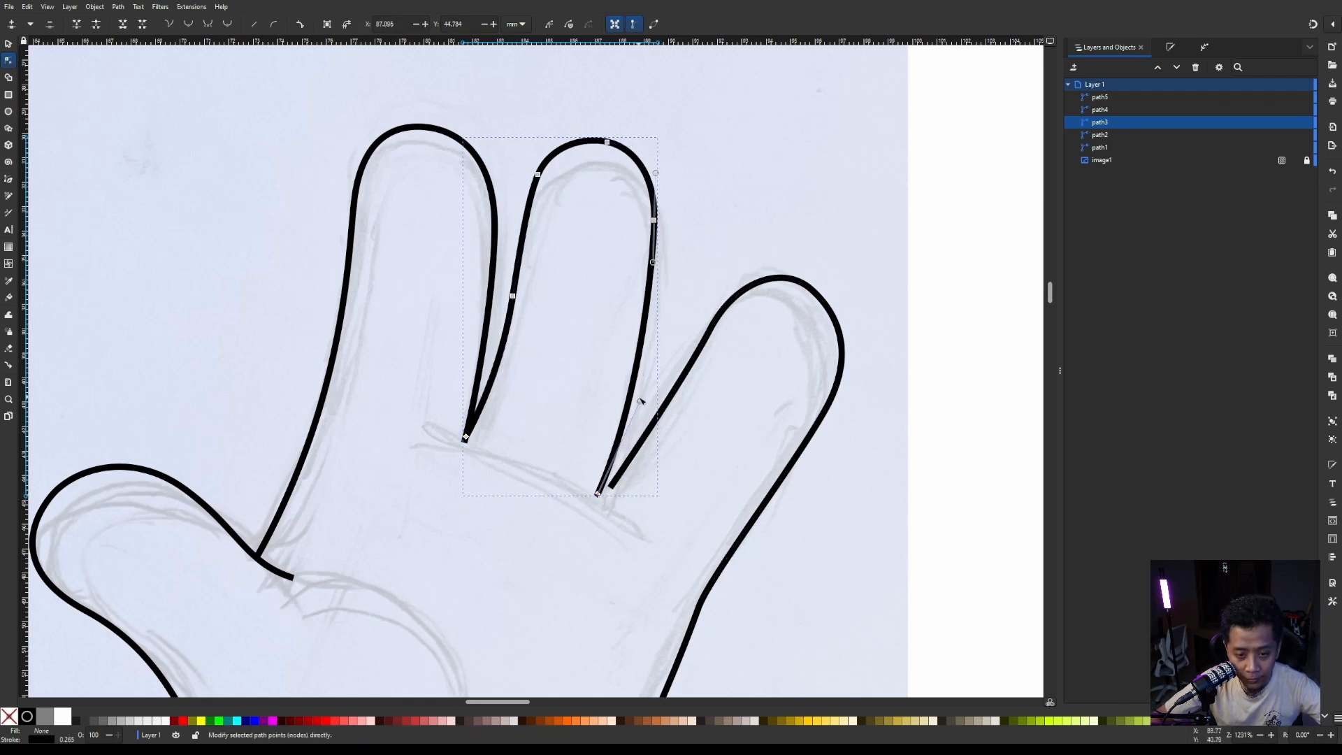
pyautogui.moveTo(654, 219); pyautogui.dragTo(659, 227)
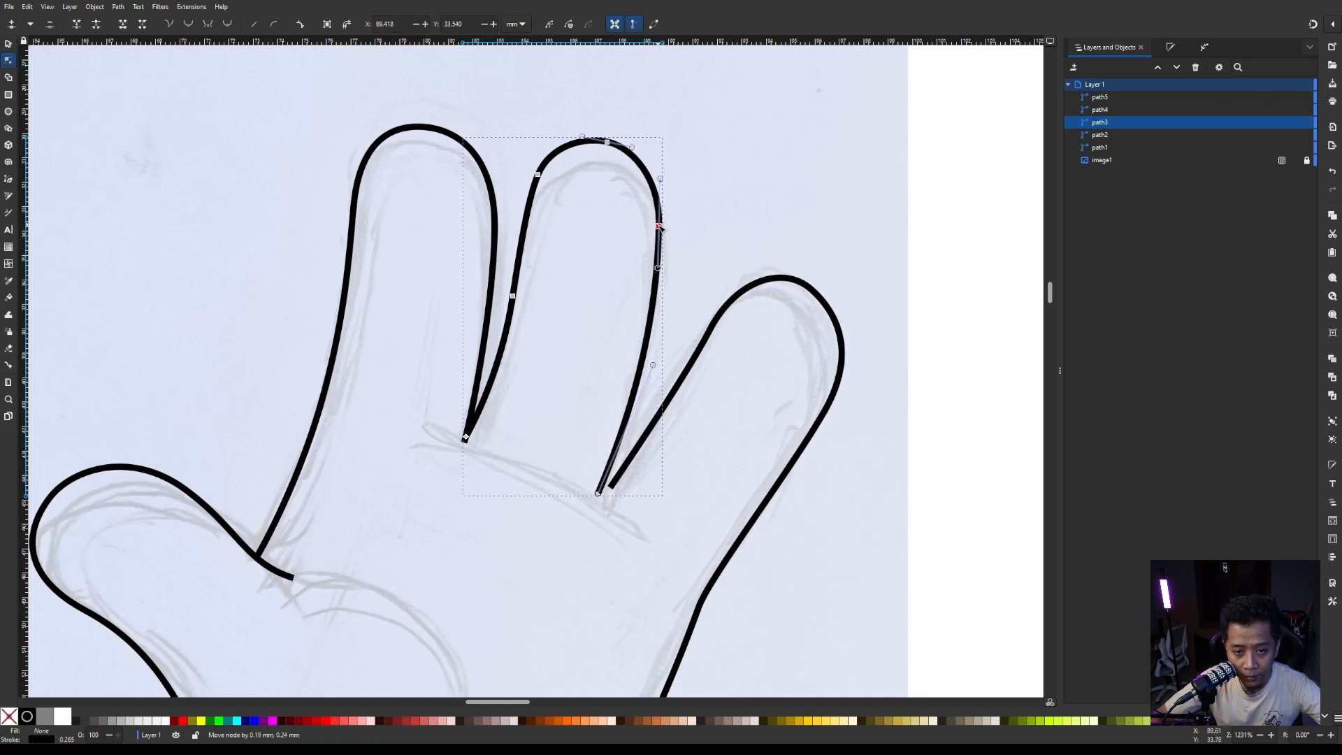
# Round out the little finger's tip and smooth its sides by adjusting the path's nodes and handles.
pyautogui.click(681, 386)
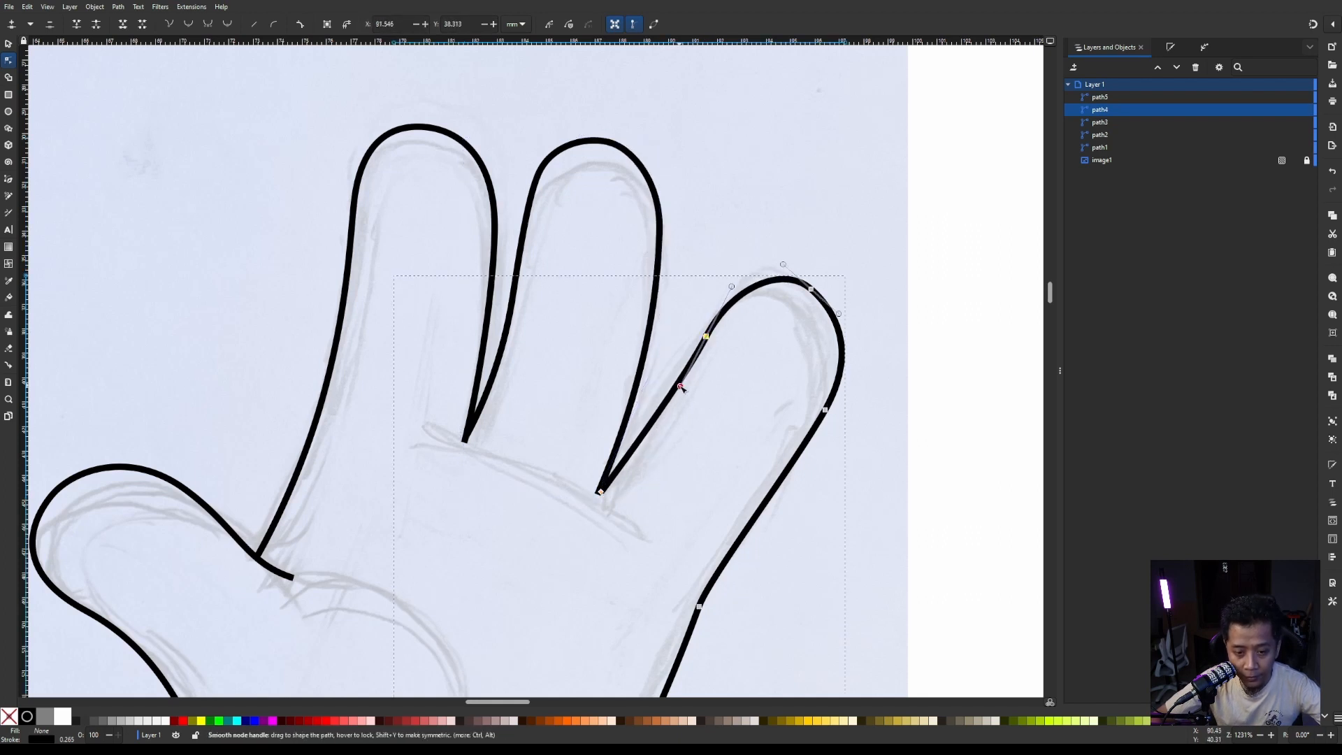
pyautogui.moveTo(681, 387); pyautogui.dragTo(667, 405)
pyautogui.moveTo(734, 288); pyautogui.dragTo(771, 266)
pyautogui.click(811, 288)
pyautogui.moveTo(825, 410); pyautogui.dragTo(814, 432)
pyautogui.moveTo(846, 376); pyautogui.dragTo(851, 369)
pyautogui.scroll(-2, 709, 324)
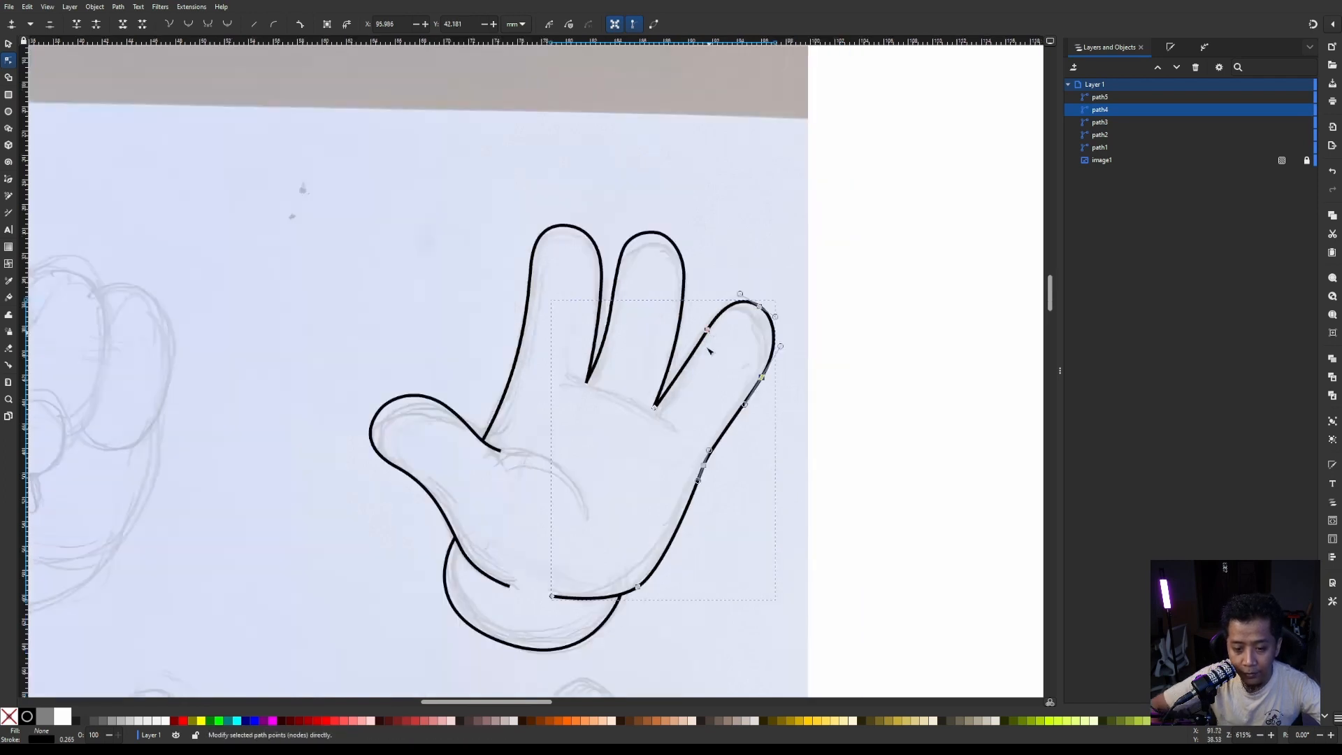
# Smooth the curve of the lower outer palm edge by adjusting its node and handles near the cuff.
pyautogui.scroll(3, 711, 467)
pyautogui.moveTo(687, 462); pyautogui.dragTo(685, 464)
pyautogui.moveTo(701, 423); pyautogui.dragTo(654, 446)
pyautogui.scroll(-3, 725, 378)
pyautogui.scroll(3, 708, 437)
pyautogui.scroll(-3, 672, 326)
pyautogui.scroll(3, 603, 456)
pyautogui.moveTo(735, 393); pyautogui.dragTo(772, 368)
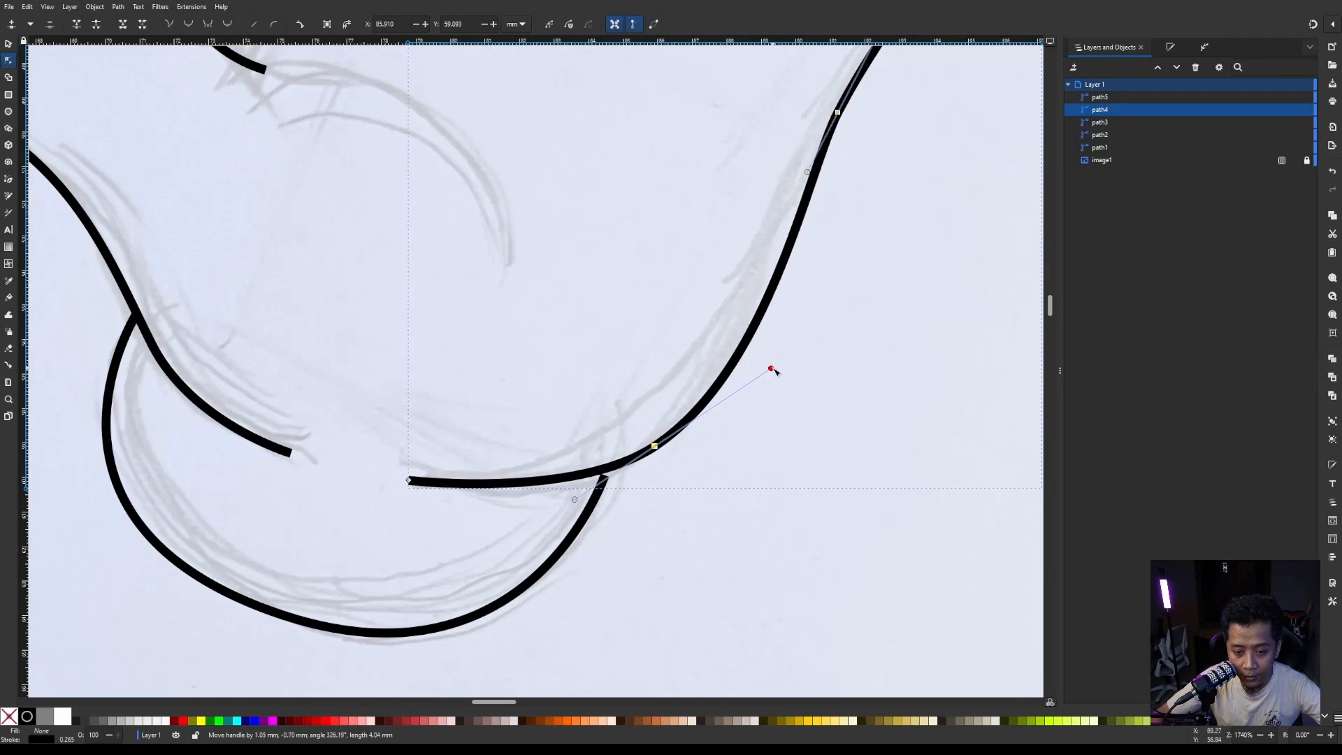
# Move the cuff path's end point so that it meets the outer palm line.
pyautogui.click(602, 484)
pyautogui.moveTo(605, 478); pyautogui.dragTo(611, 465)
pyautogui.scroll(-2, 610, 469)
pyautogui.scroll(-1, 586, 304)
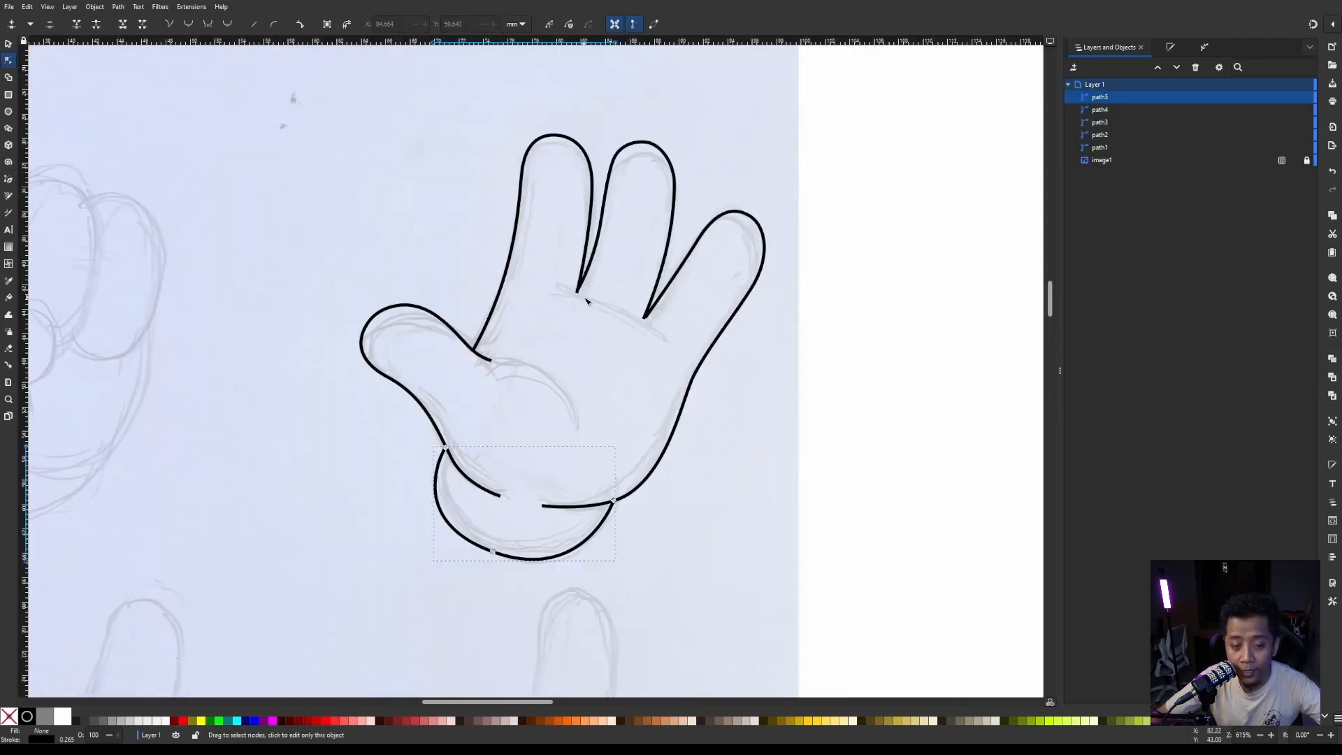
pyautogui.moveTo(593, 309); pyautogui.dragTo(608, 314)
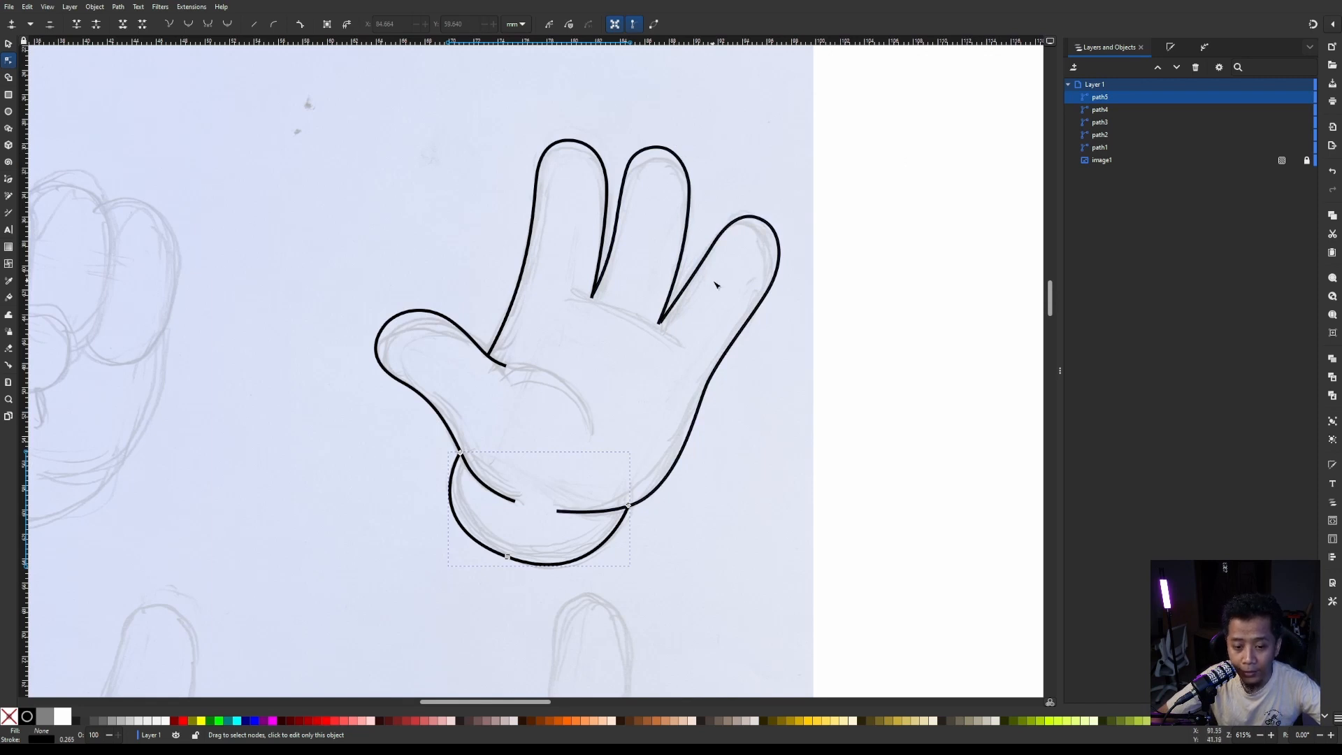
pyautogui.scroll(-2, 717, 285)
pyautogui.scroll(2, 713, 285)
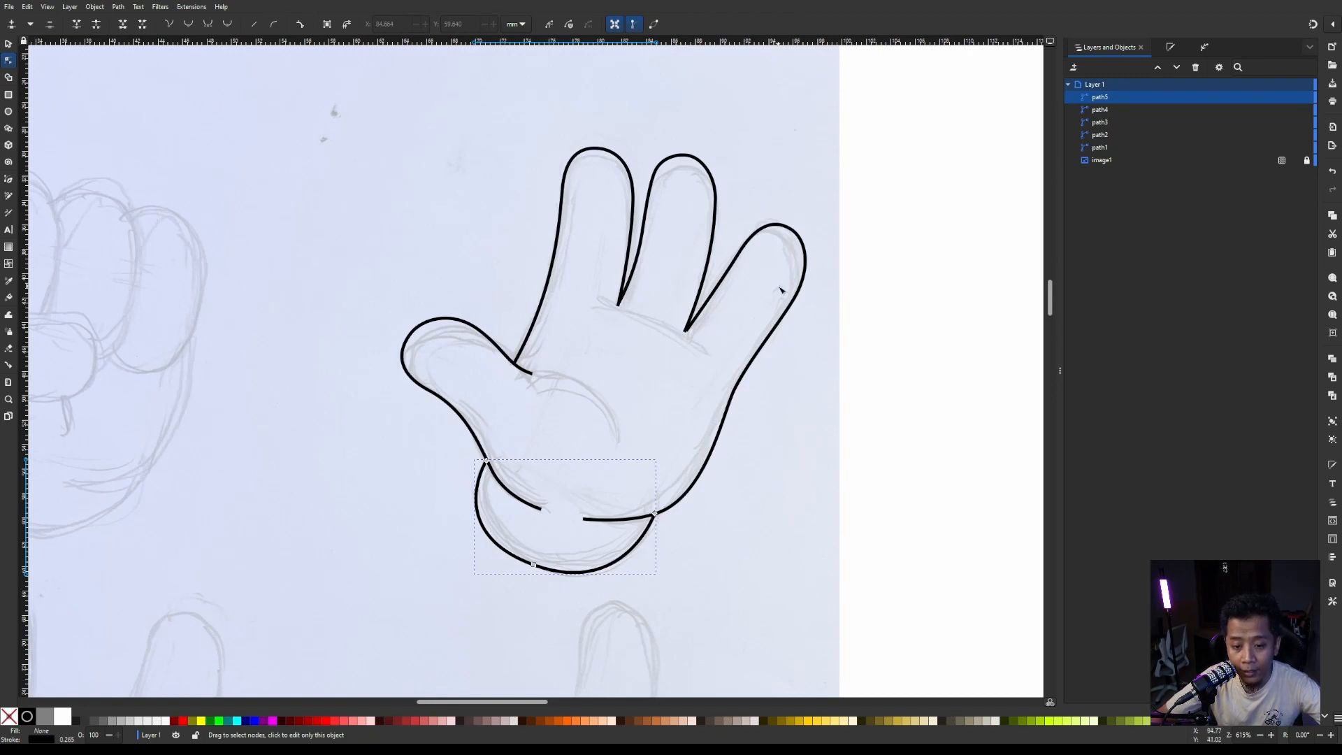
pyautogui.scroll(-2, 797, 336)
pyautogui.scroll(2, 813, 321)
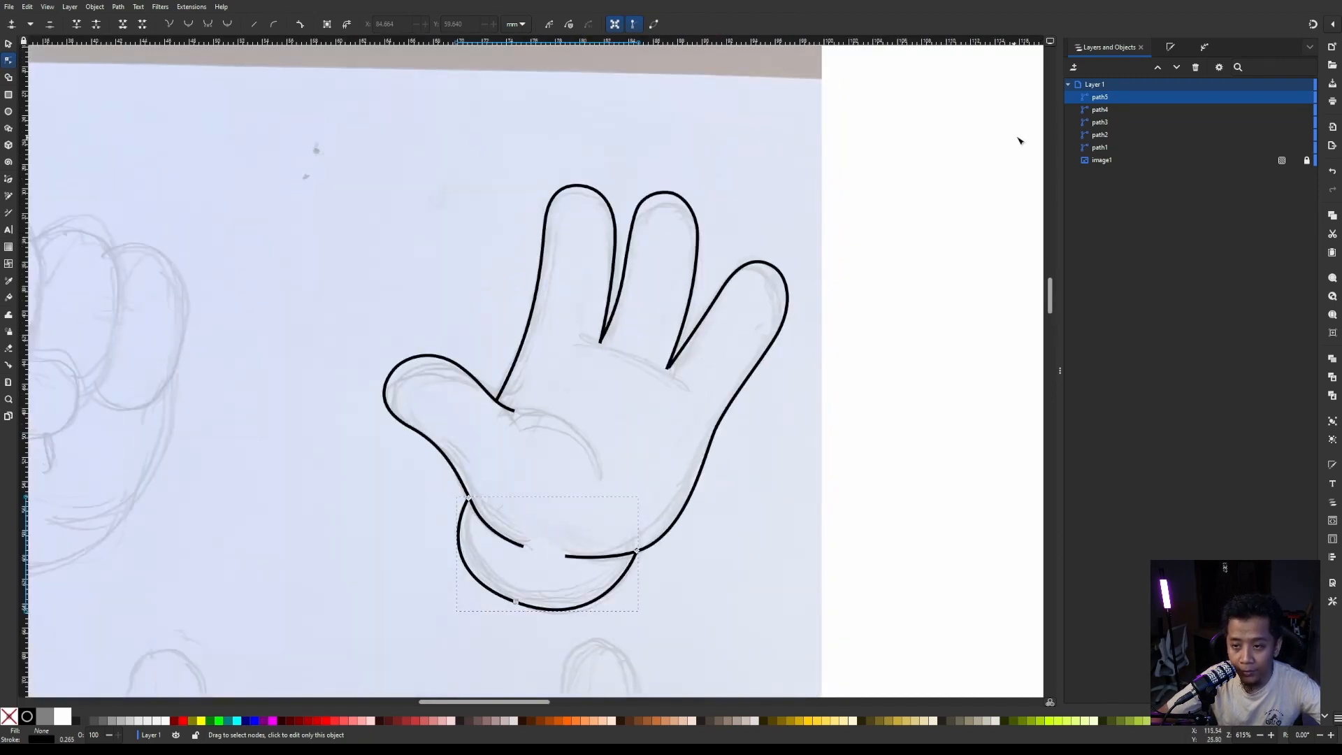
# Select all five paths of the open hand and set their stroke width to 0.465 mm.
pyautogui.keyDown('shift'); pyautogui.click(1116, 109); pyautogui.keyUp('shift')
pyautogui.keyDown('shift'); pyautogui.click(1114, 123); pyautogui.keyUp('shift')
pyautogui.keyDown('shift'); pyautogui.click(1110, 135); pyautogui.keyUp('shift')
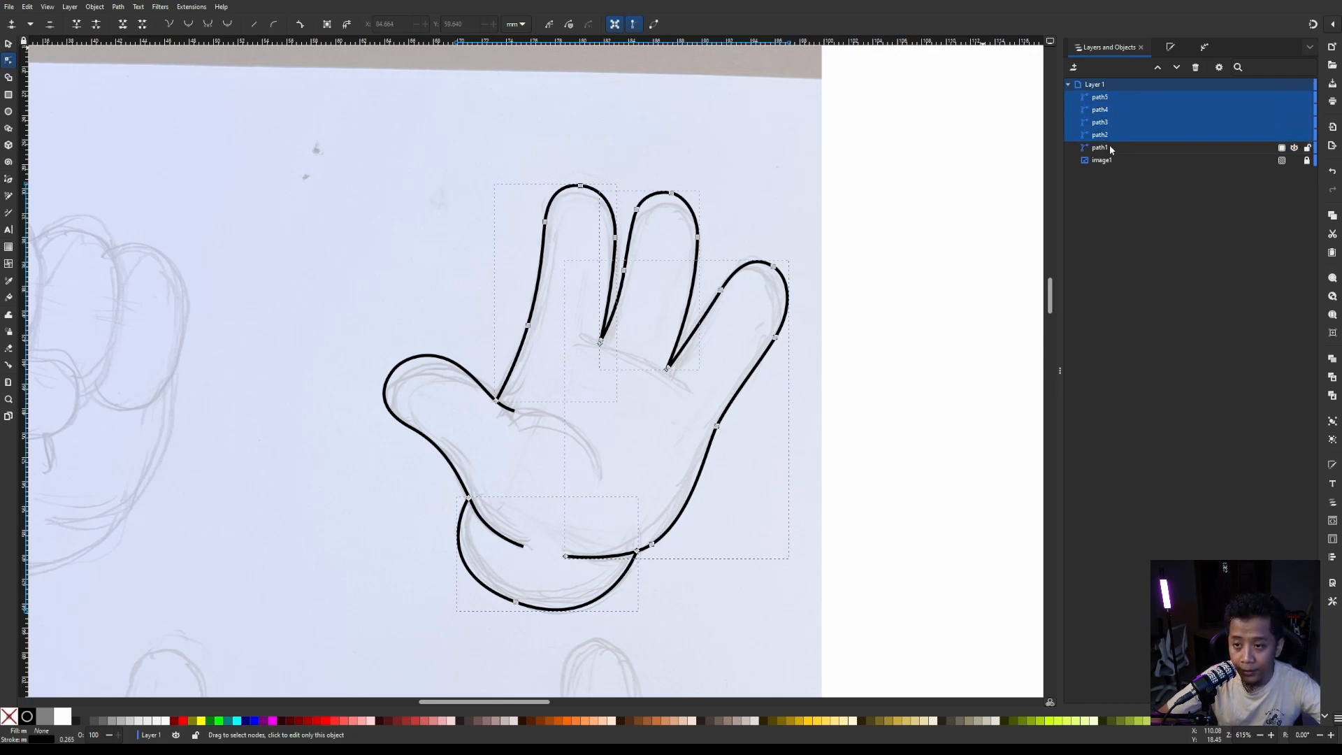
pyautogui.keyDown('shift'); pyautogui.click(1112, 148); pyautogui.keyUp('shift')
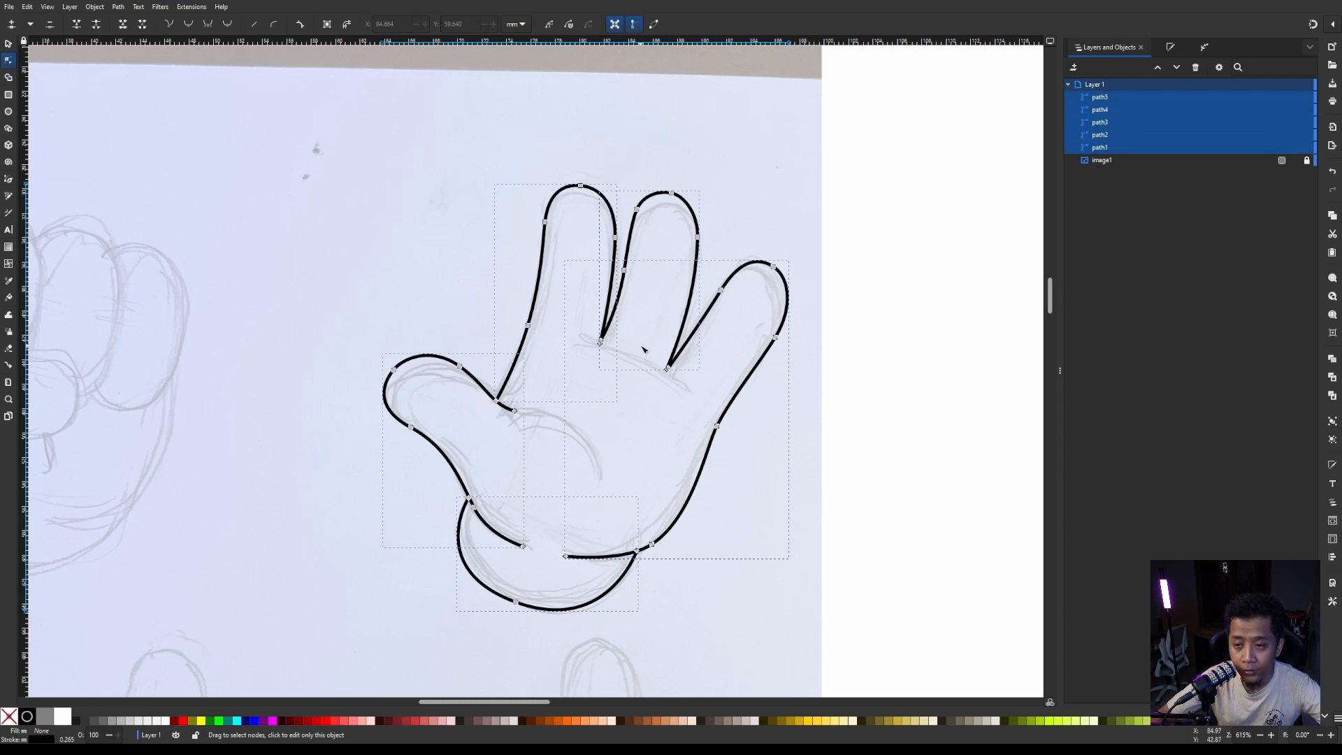
pyautogui.click(1171, 47)
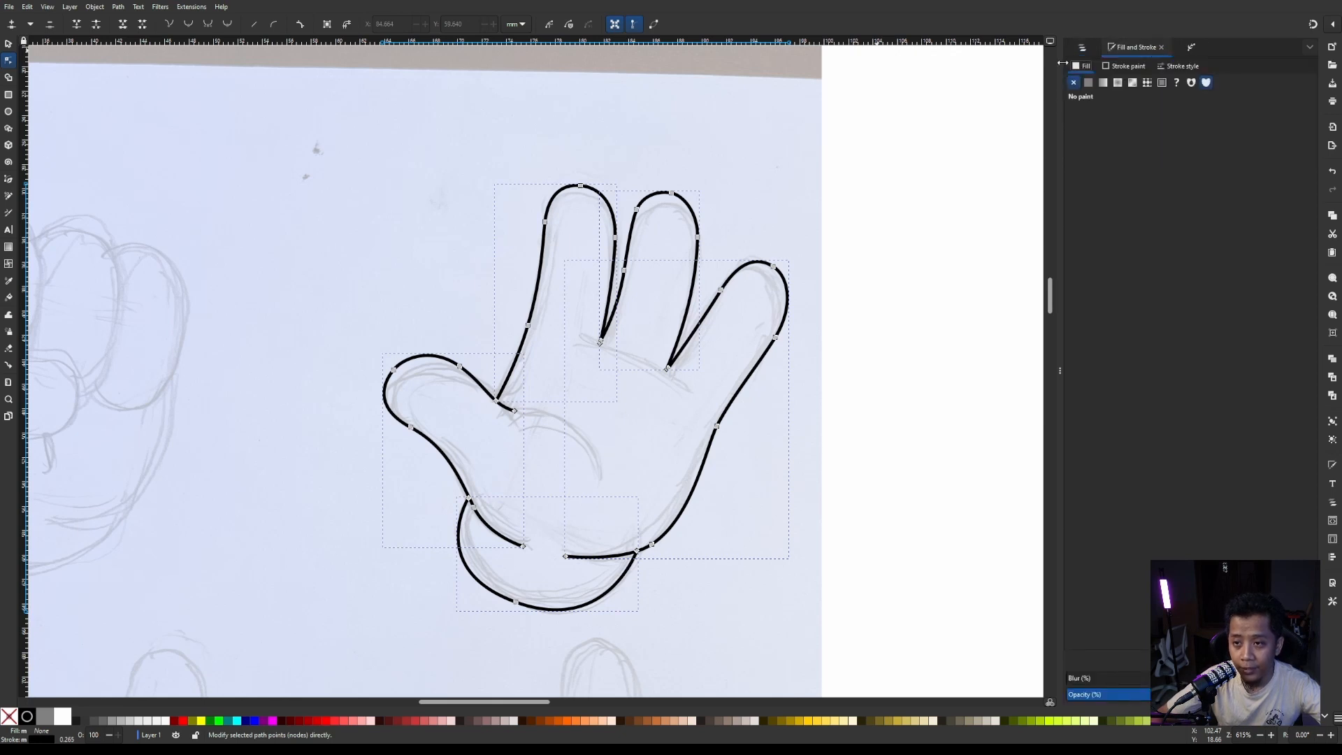
pyautogui.click(1181, 67)
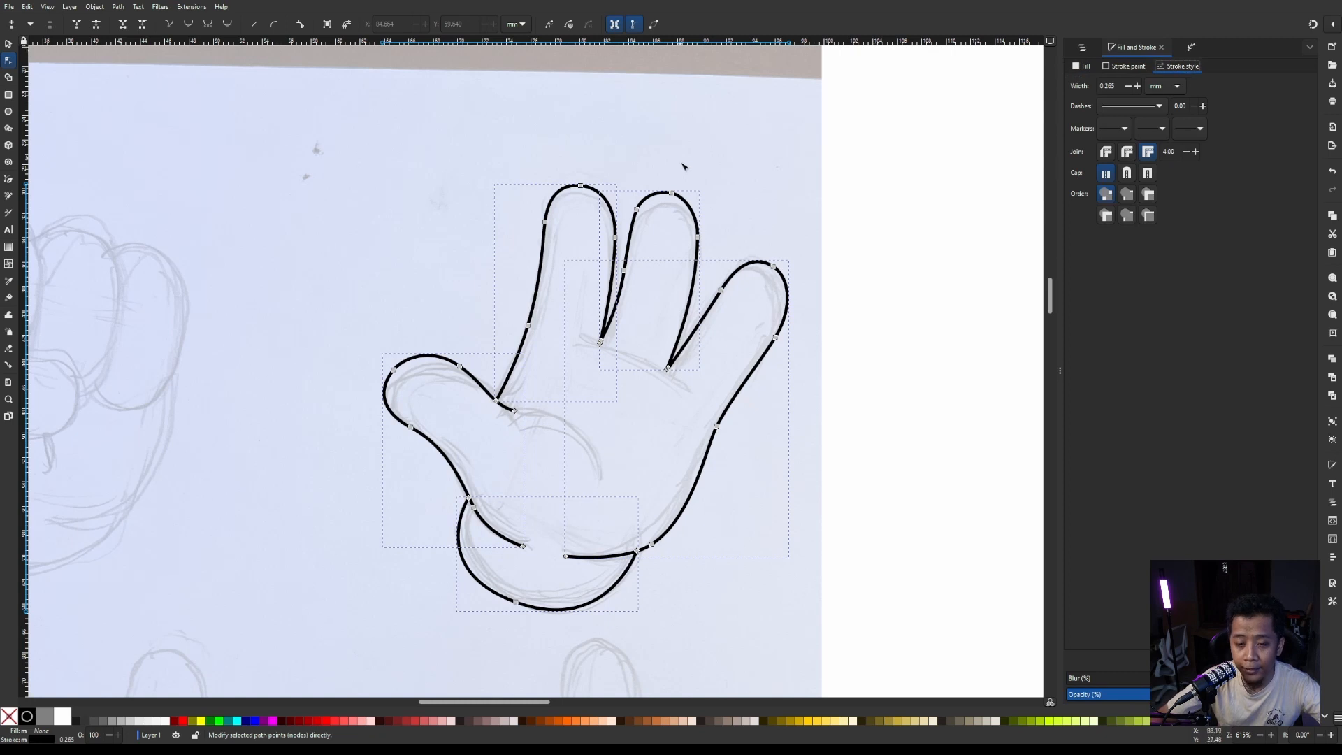
pyautogui.scroll(-1, 884, 143)
pyautogui.scroll(1, 685, 183)
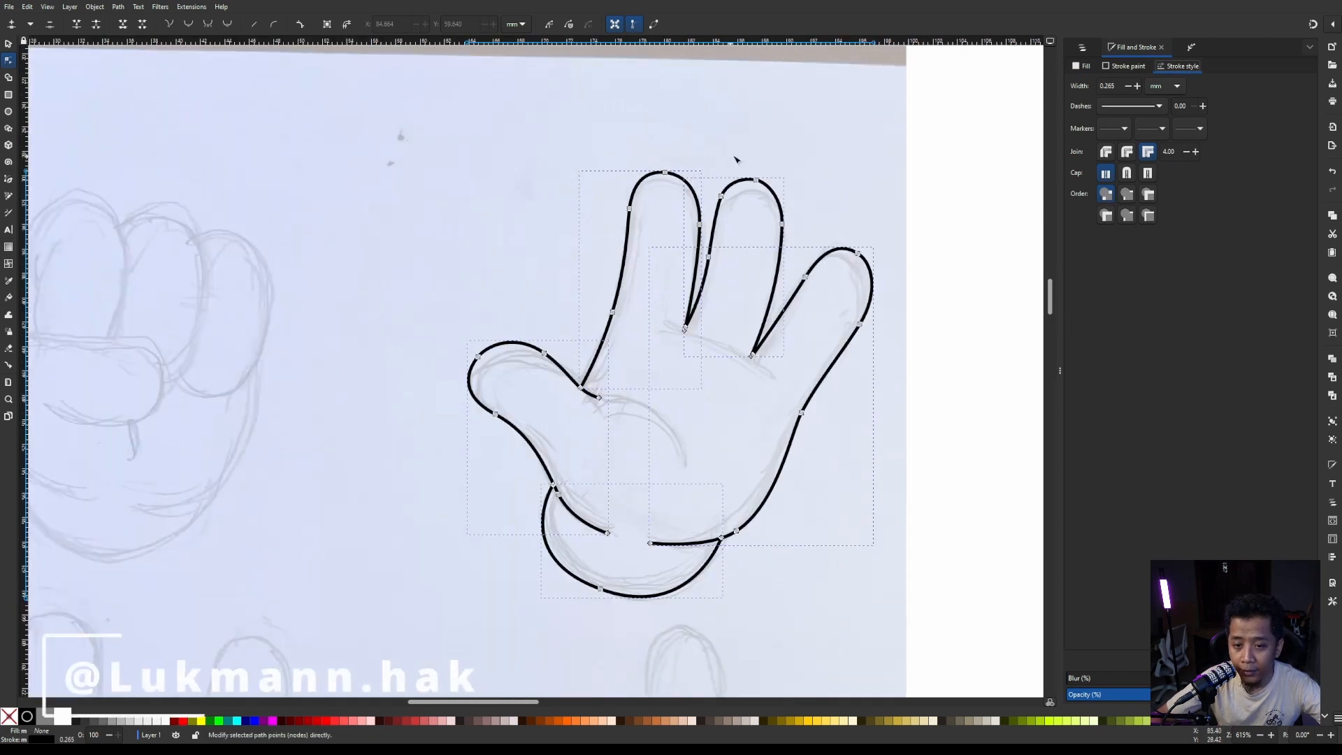
pyautogui.click(1138, 86)
pyautogui.click(1138, 86)
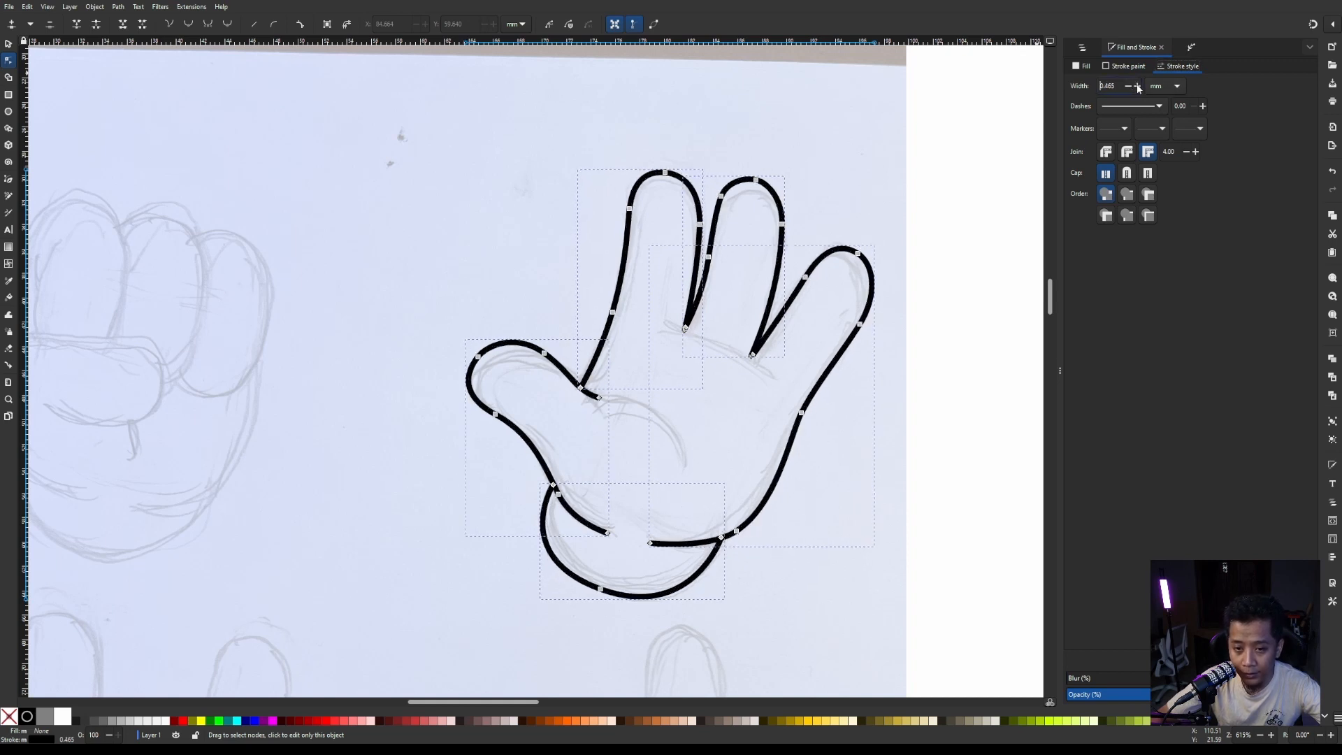
# Try a stroke width of 0.965 mm on the selected open-hand paths and compare the weight at different magnifications.
pyautogui.click(1138, 86)
pyautogui.click(1137, 86)
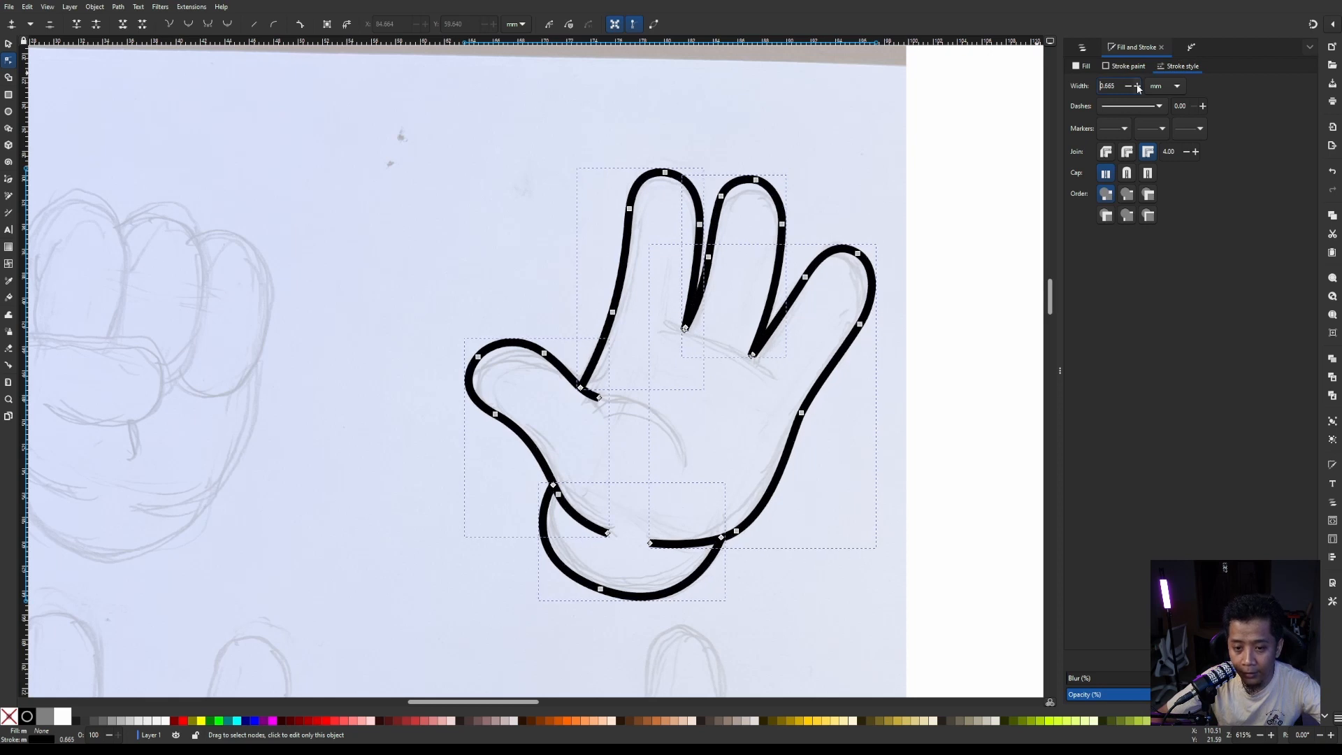
pyautogui.click(1137, 86)
pyautogui.click(1138, 86)
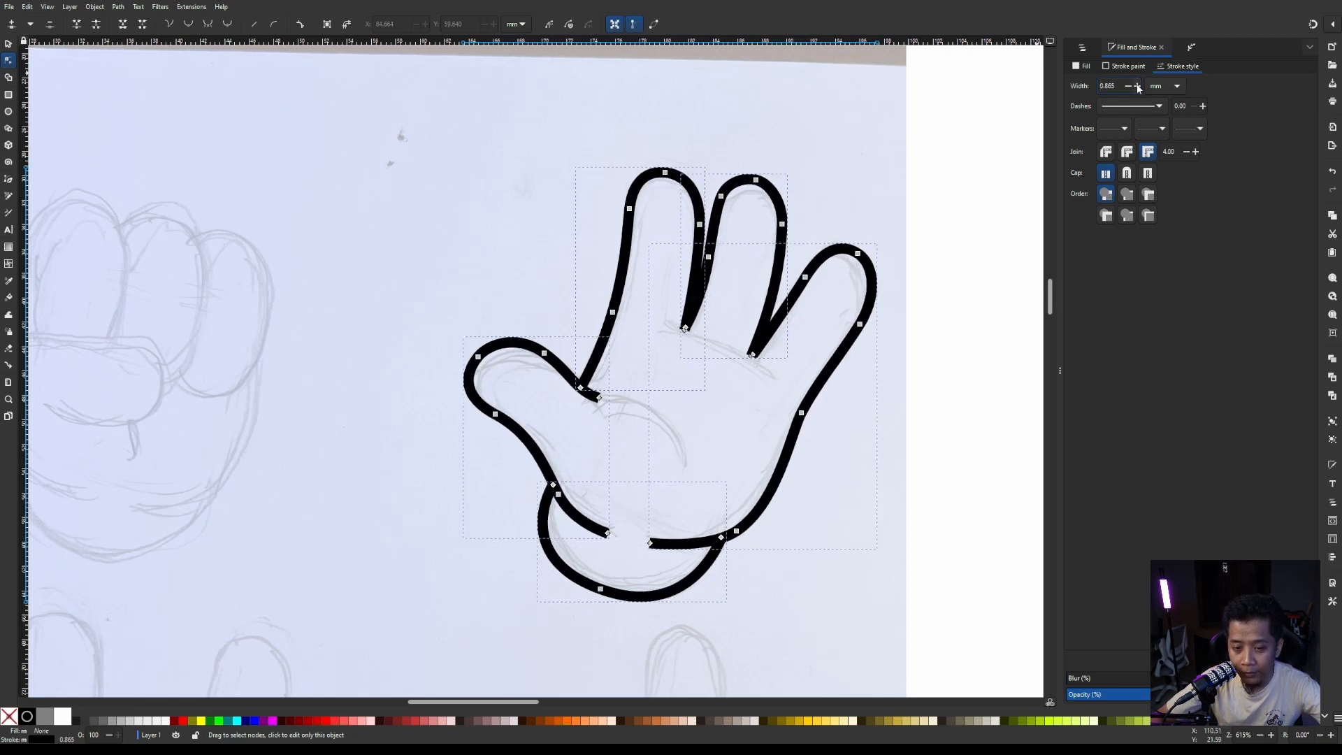
pyautogui.scroll(-3, 737, 161)
pyautogui.scroll(1, 727, 135)
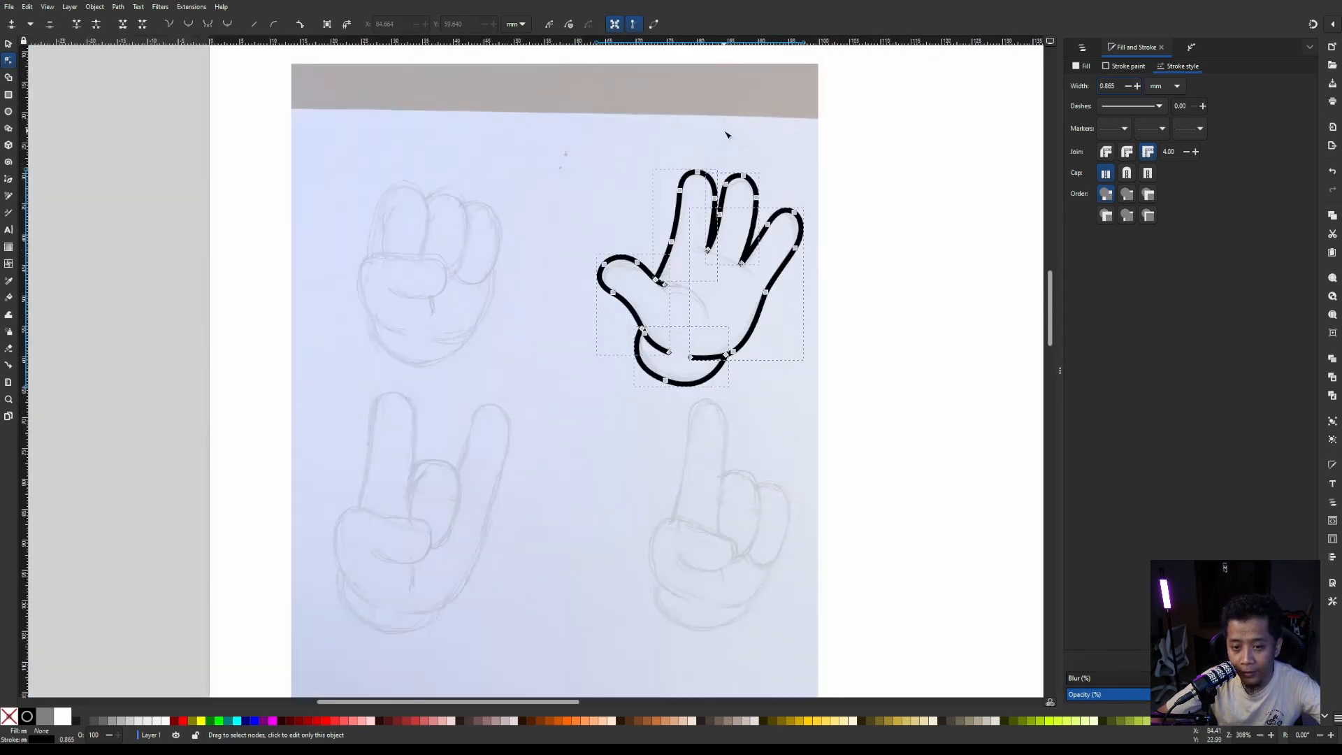
pyautogui.click(1138, 86)
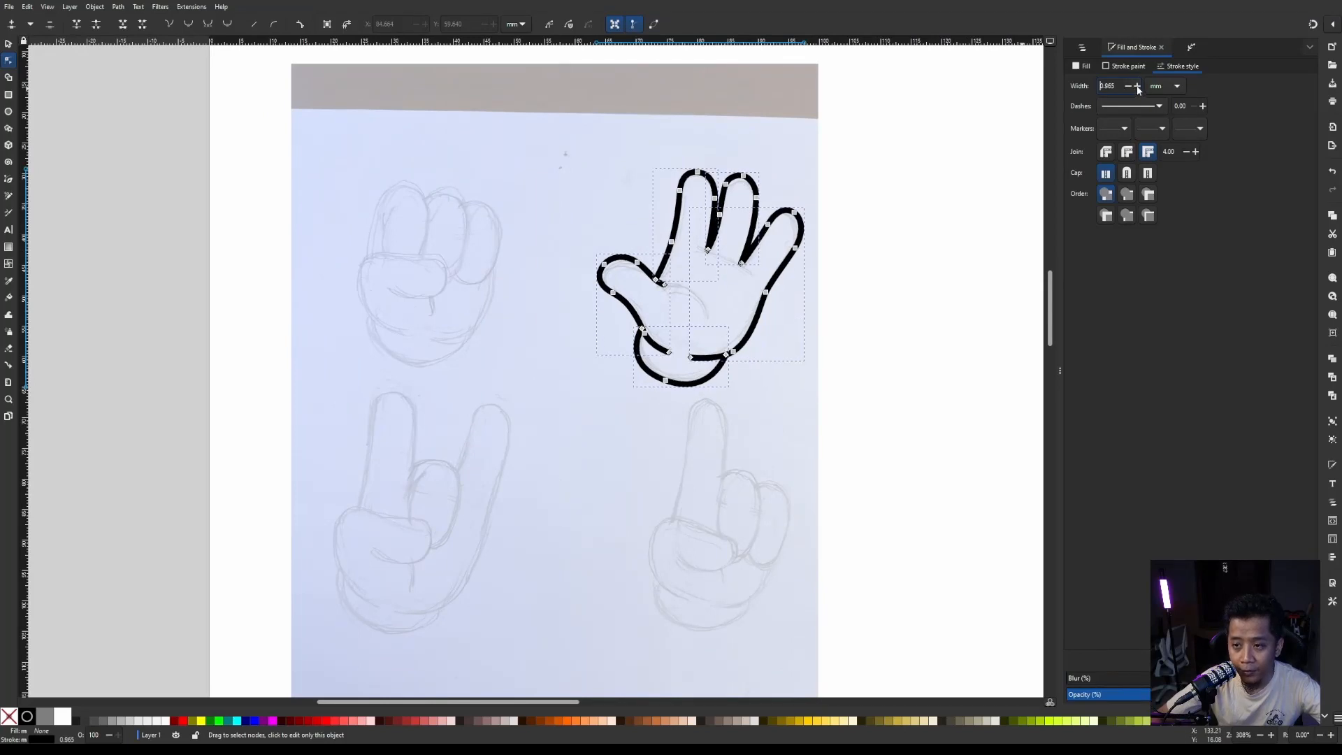
pyautogui.scroll(-2, 743, 165)
pyautogui.scroll(2, 742, 165)
pyautogui.scroll(-1, 742, 165)
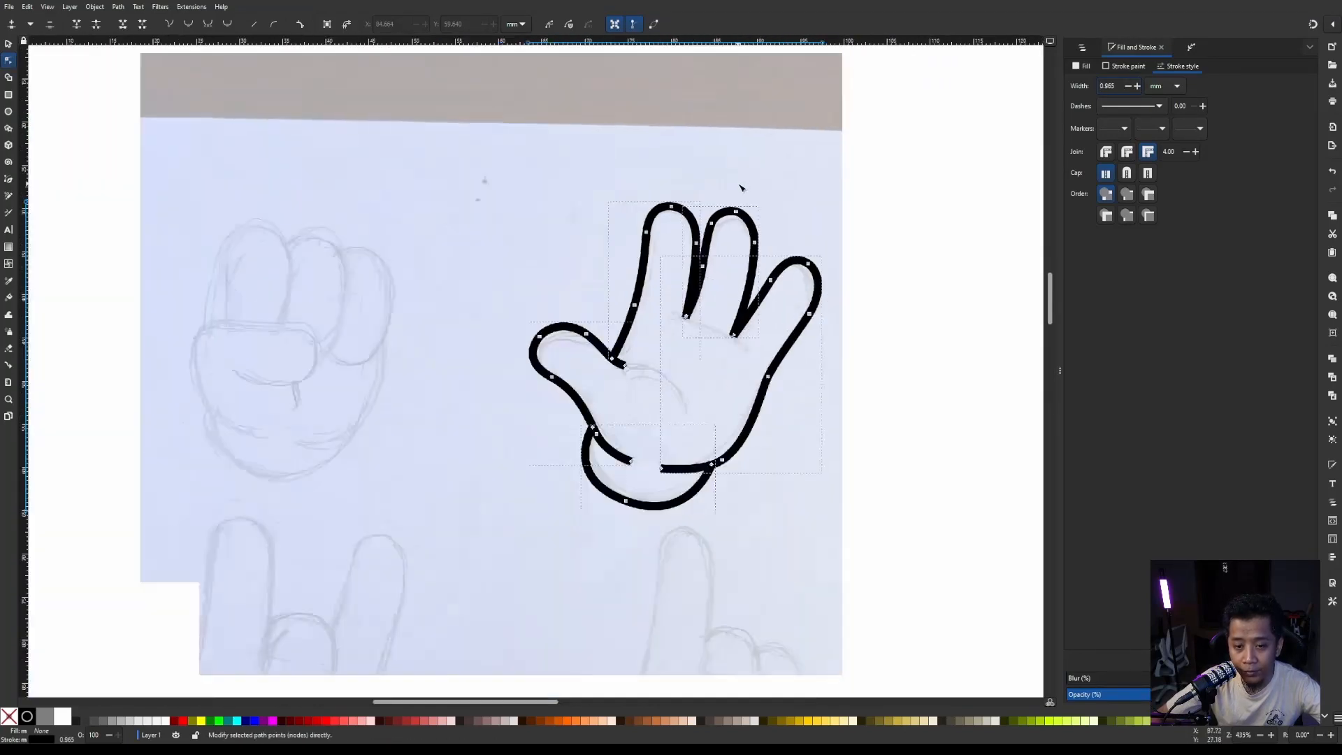
pyautogui.scroll(3, 742, 181)
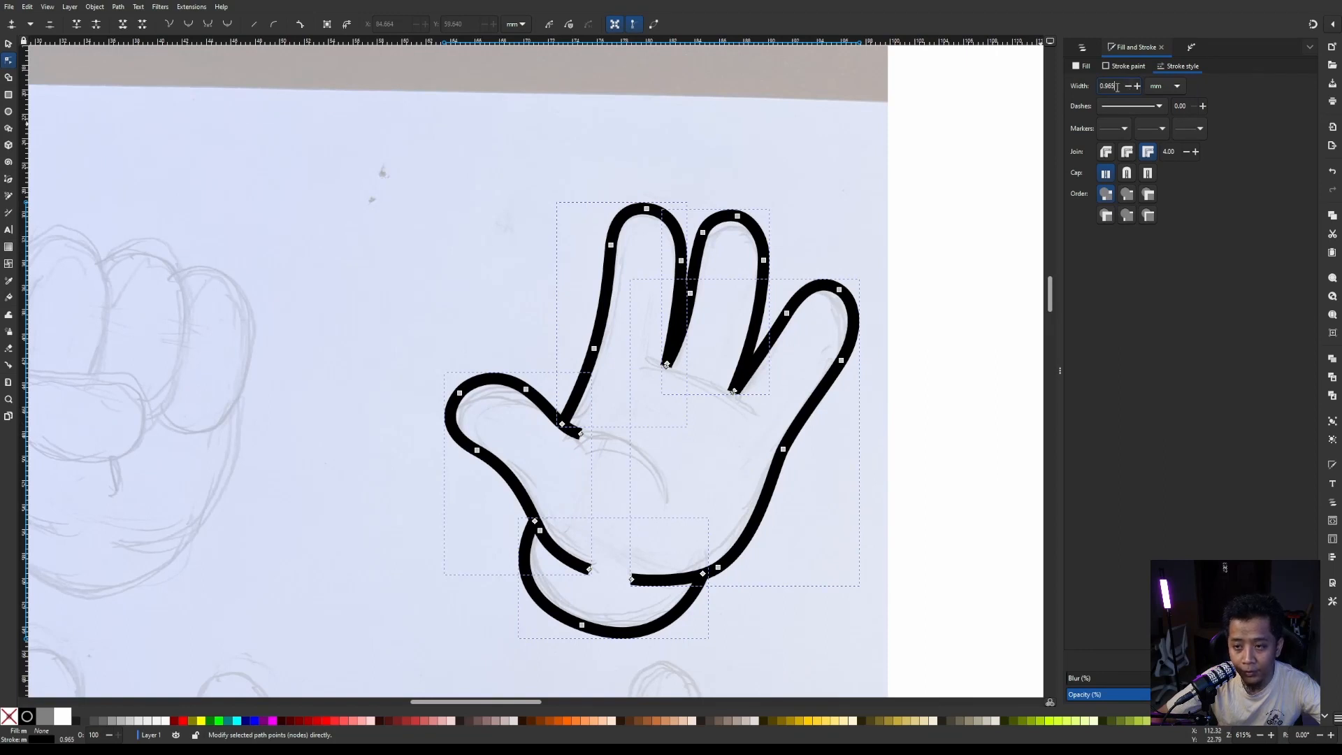
# Try a stroke width of 0.8 mm on the selected open-hand paths.
pyautogui.moveTo(1106, 86); pyautogui.dragTo(1096, 87)
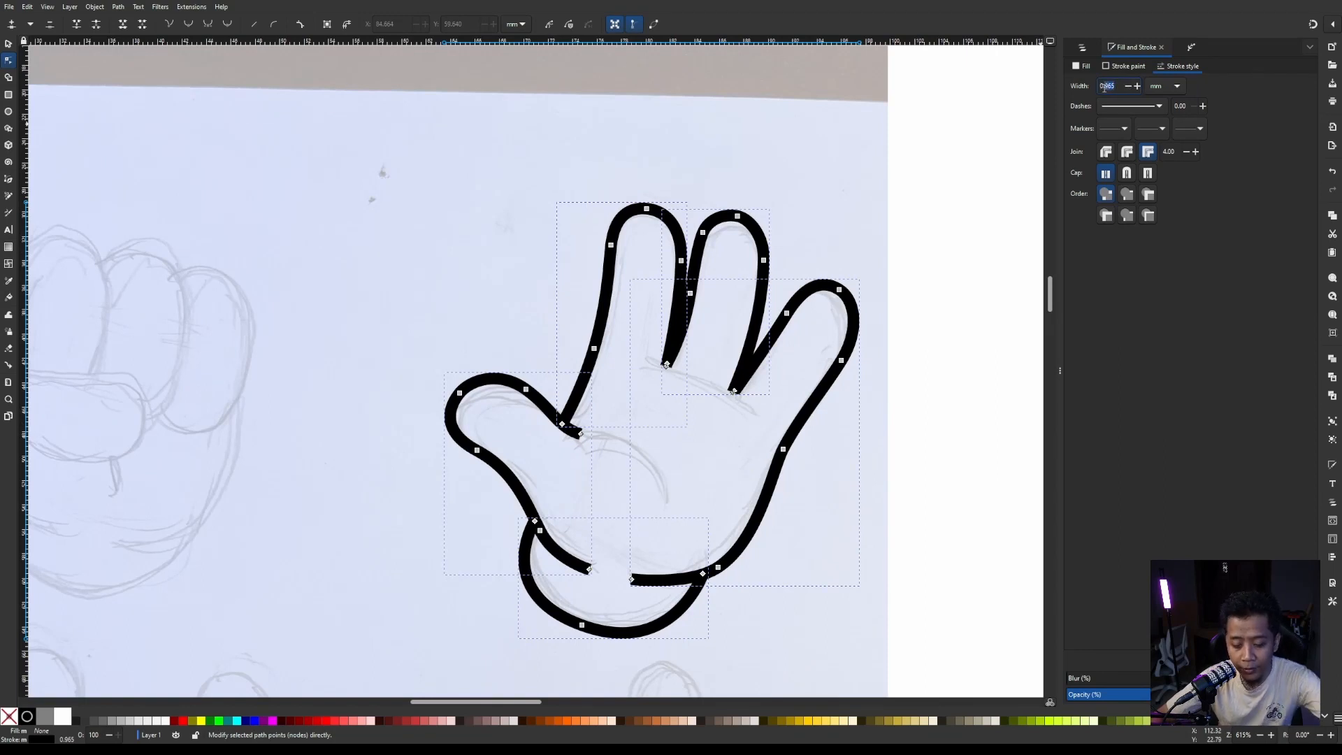
pyautogui.write('0.8')
pyautogui.press('Return')
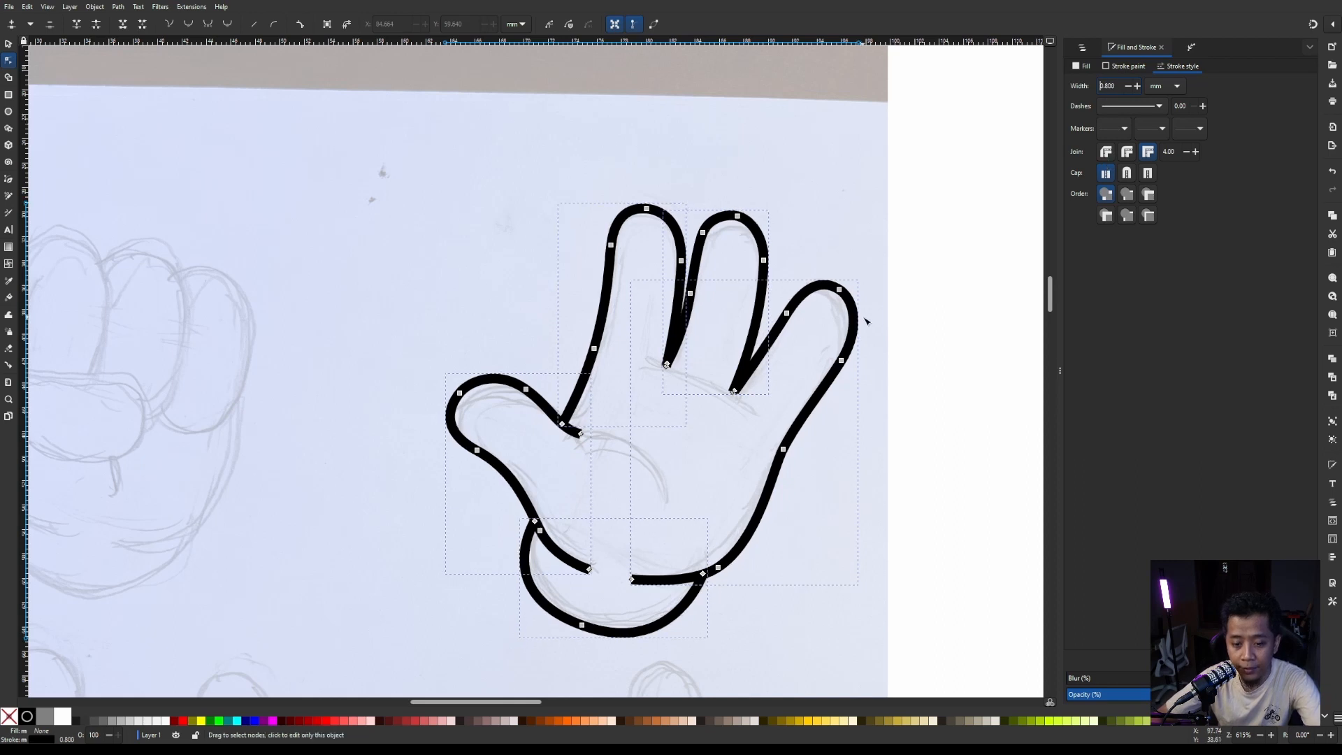
pyautogui.scroll(-1, 794, 223)
pyautogui.scroll(-2, 795, 222)
pyautogui.scroll(2, 789, 231)
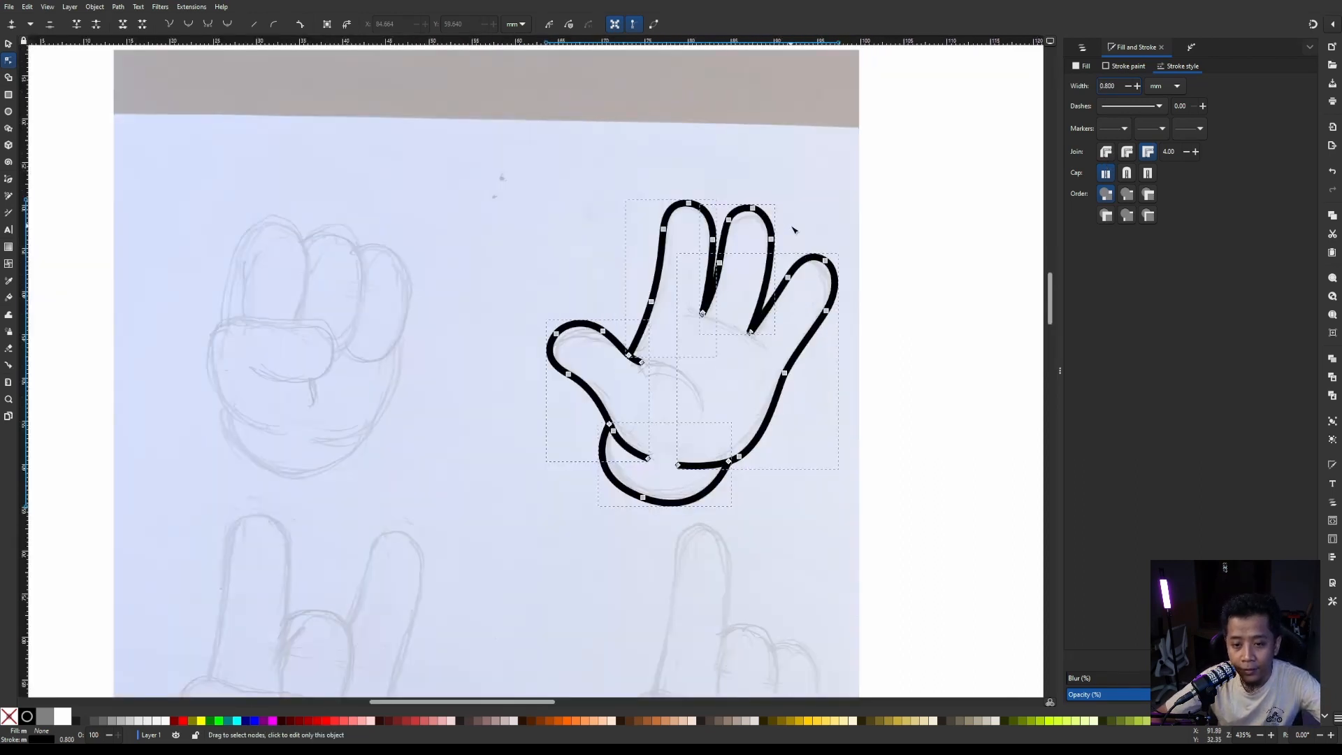
# Set the stroke width of the selected open-hand paths to 0.9 mm and deselect them.
pyautogui.scroll(-3, 788, 237)
pyautogui.scroll(3, 784, 241)
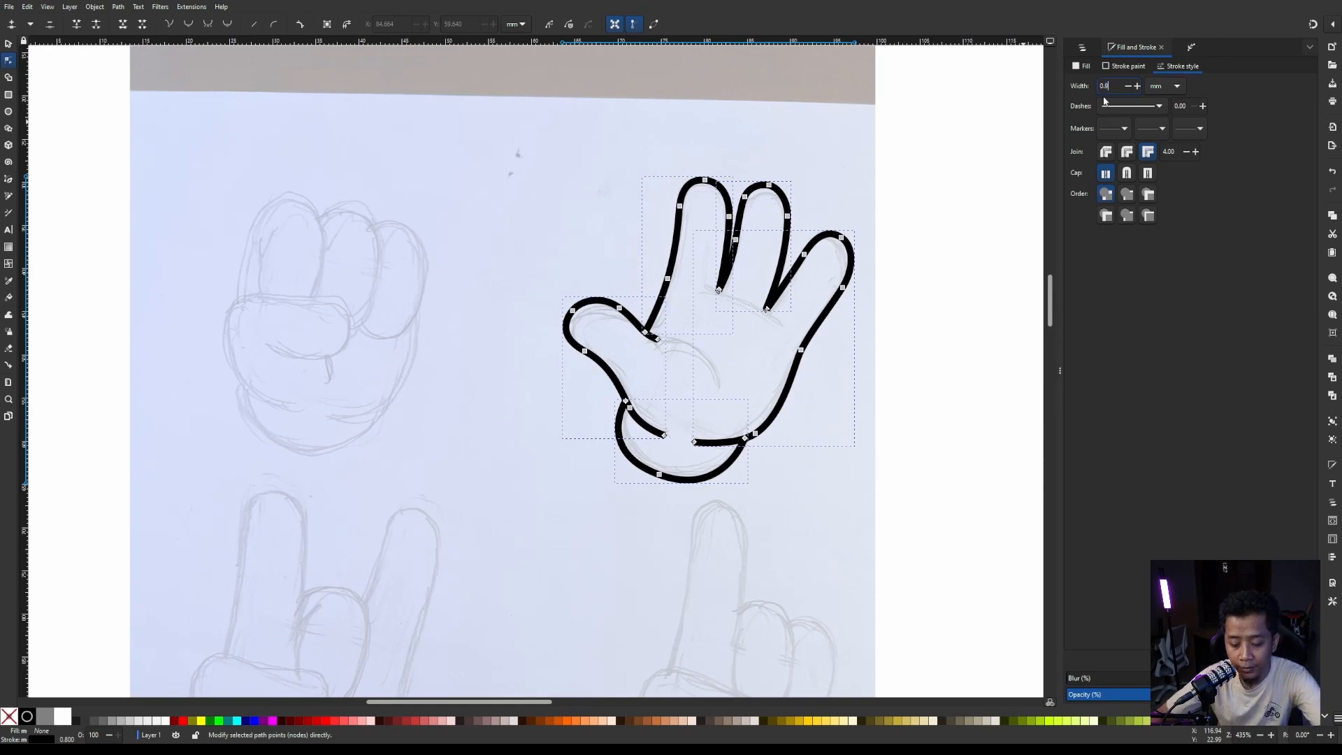
pyautogui.click(948, 279)
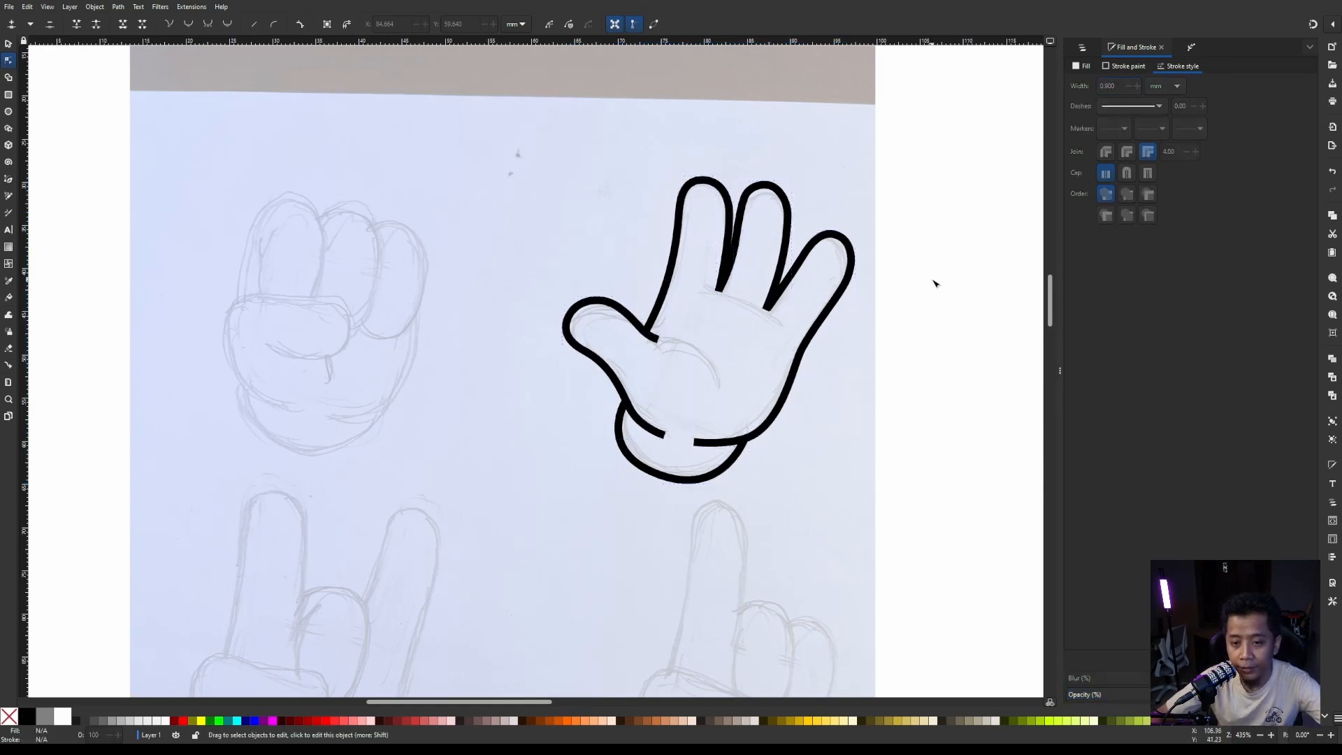
# Draw a slightly curved crease line across the palm at the base of the three fingers, following the sketch.
pyautogui.scroll(1, 761, 235)
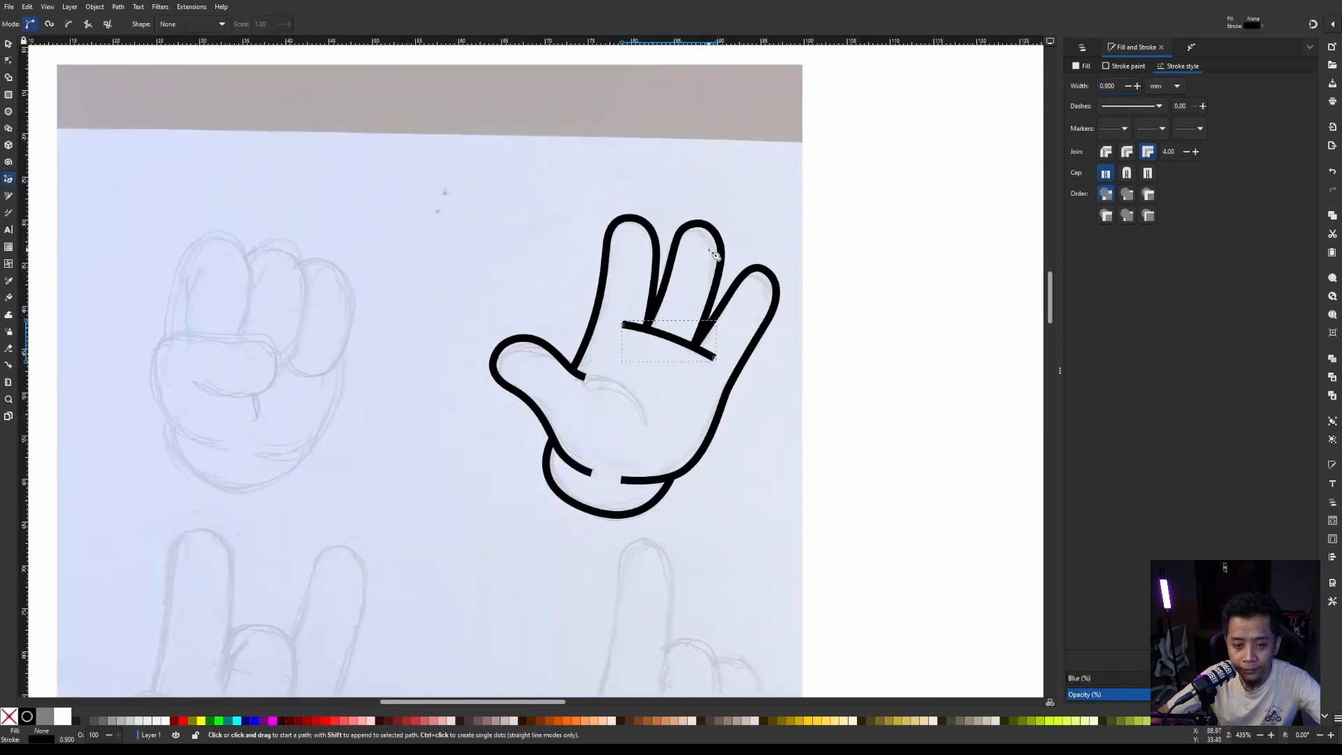
pyautogui.scroll(2, 715, 256)
pyautogui.scroll(-2, 727, 280)
pyautogui.scroll(1, 755, 336)
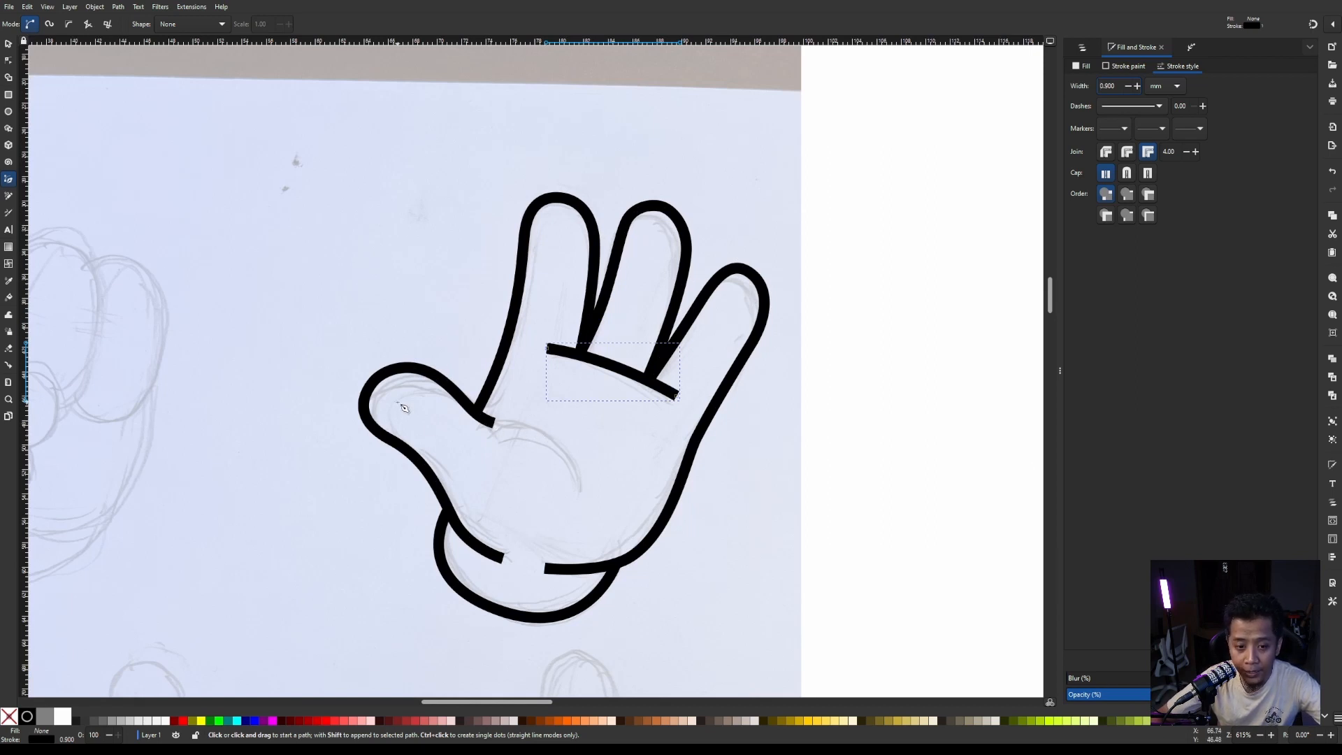
# Show the layer's objects and examine the open ends of the thumb and lower palm lines.
pyautogui.click(1082, 47)
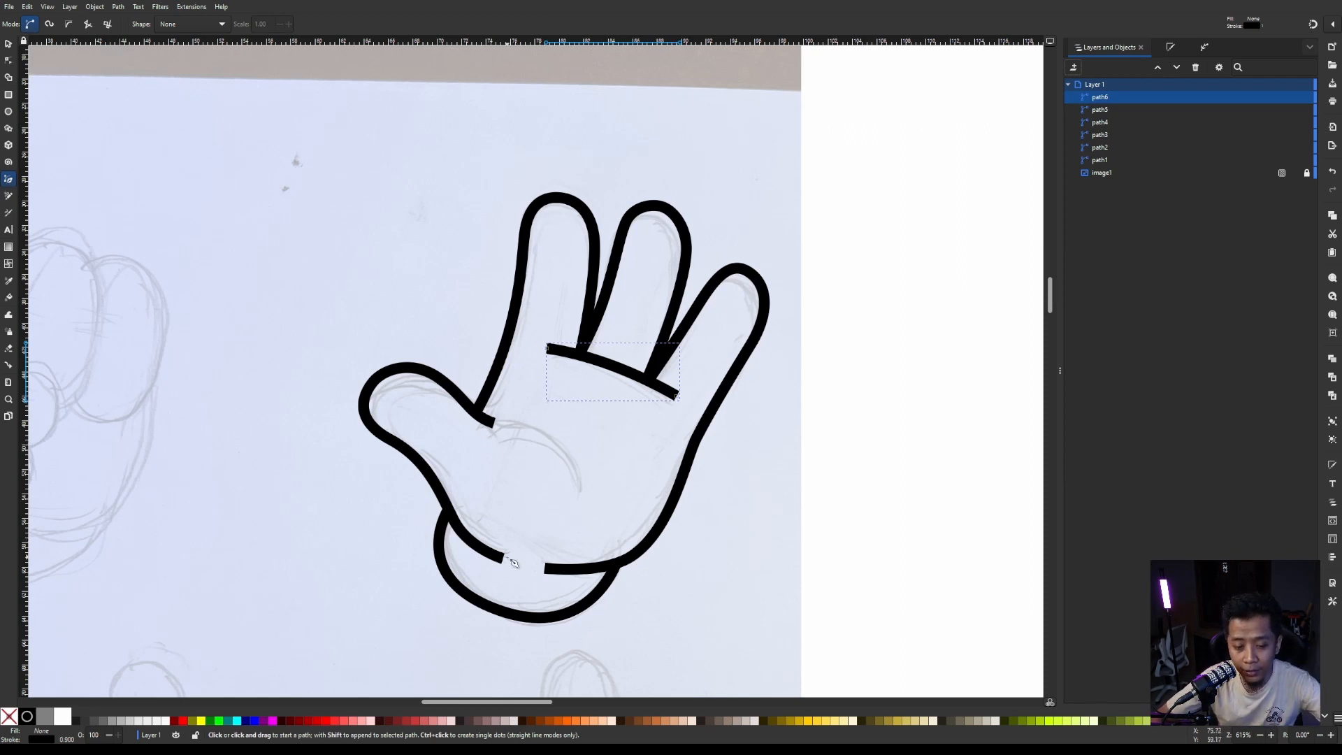
pyautogui.scroll(-1, 520, 424)
pyautogui.scroll(3, 520, 424)
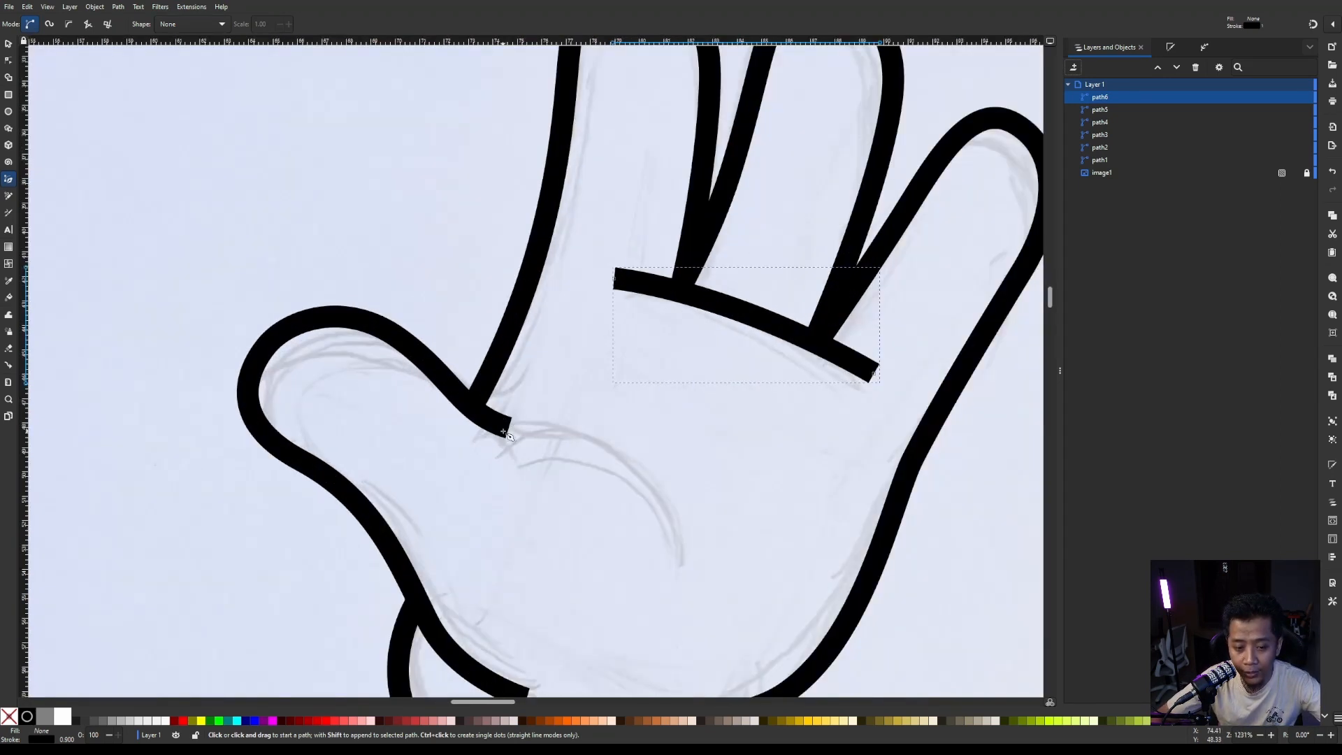
pyautogui.scroll(-3, 522, 419)
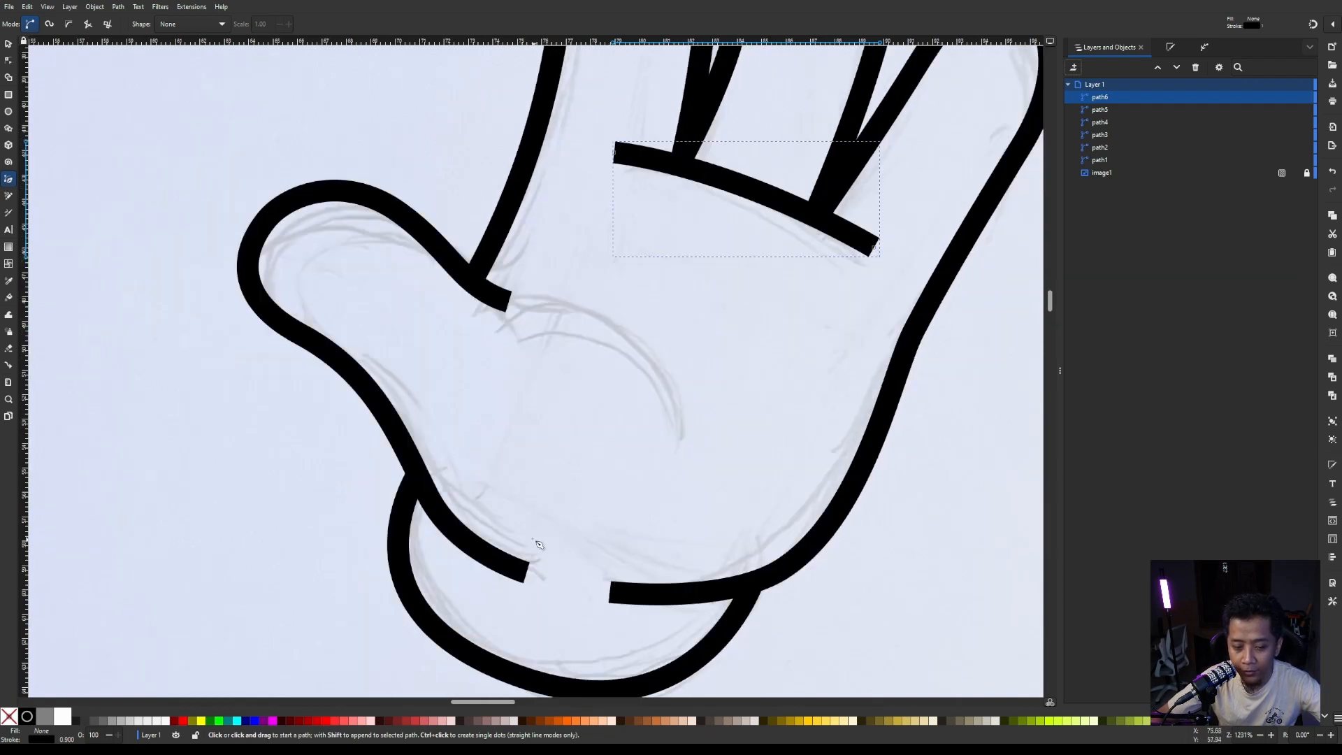
pyautogui.scroll(-2, 533, 512)
pyautogui.scroll(1, 549, 486)
pyautogui.scroll(-3, 548, 480)
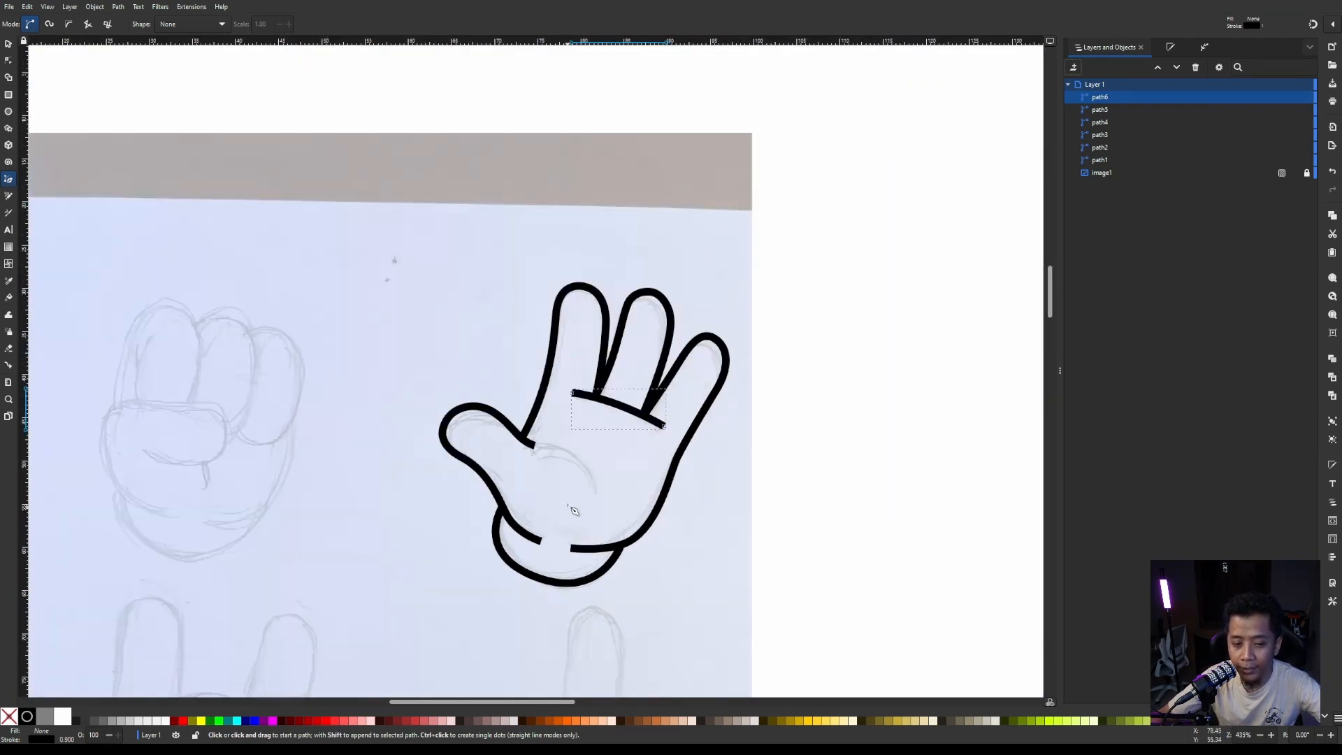
pyautogui.scroll(2, 553, 462)
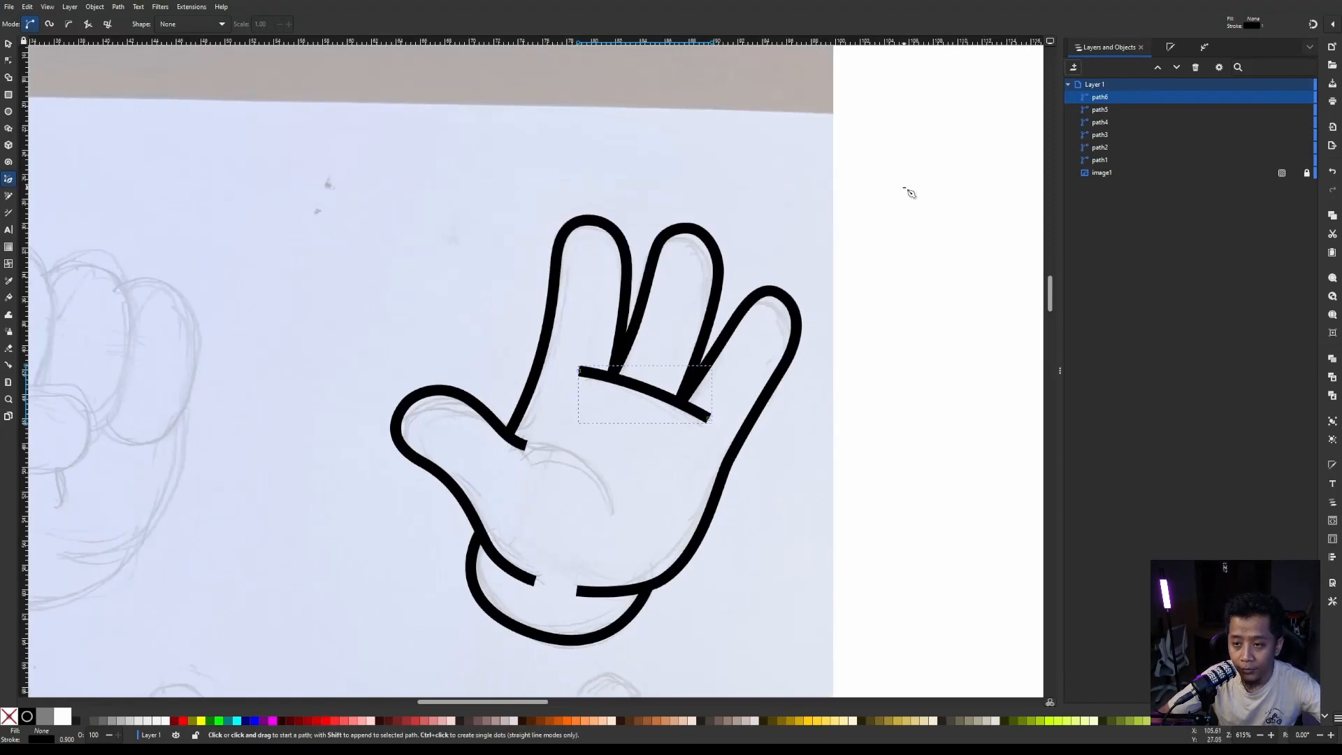
# Add the Power stroke path effect to the thumb path (path1) and extend its upper end slightly into the palm.
pyautogui.click(1100, 161)
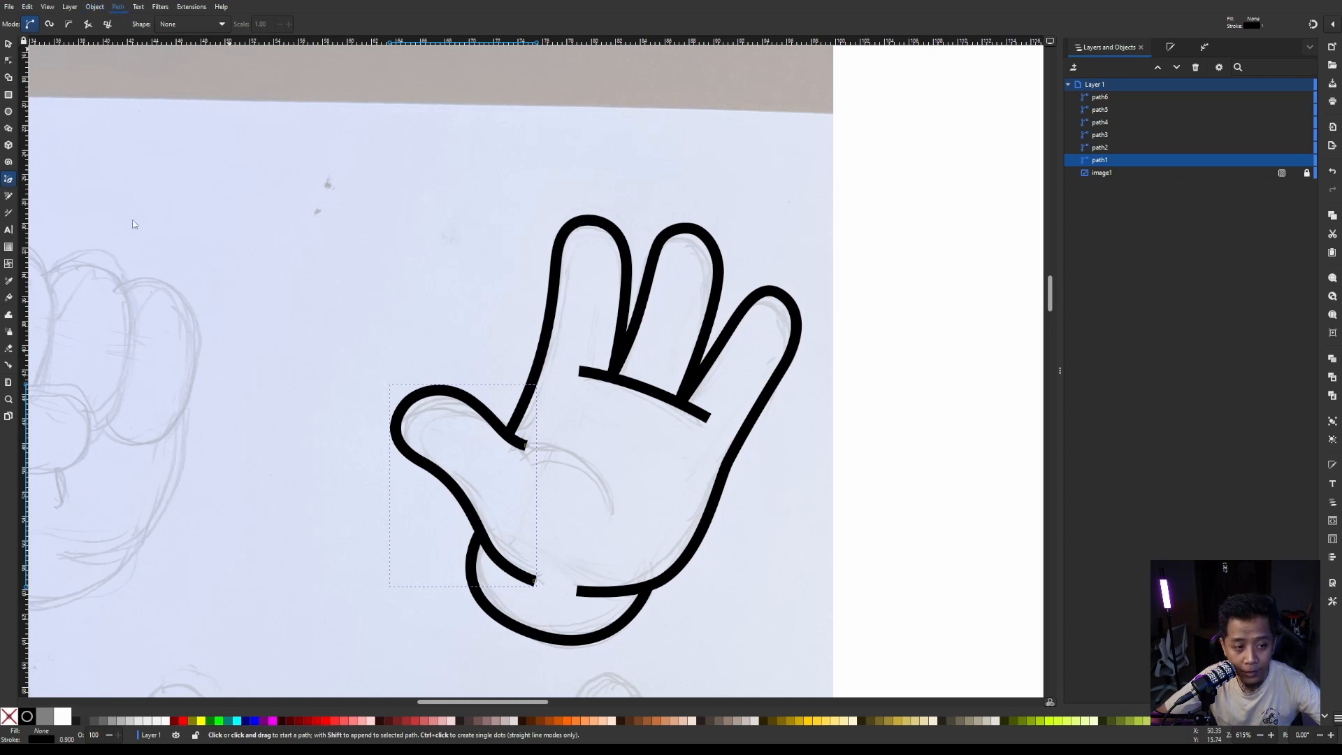
pyautogui.click(142, 298)
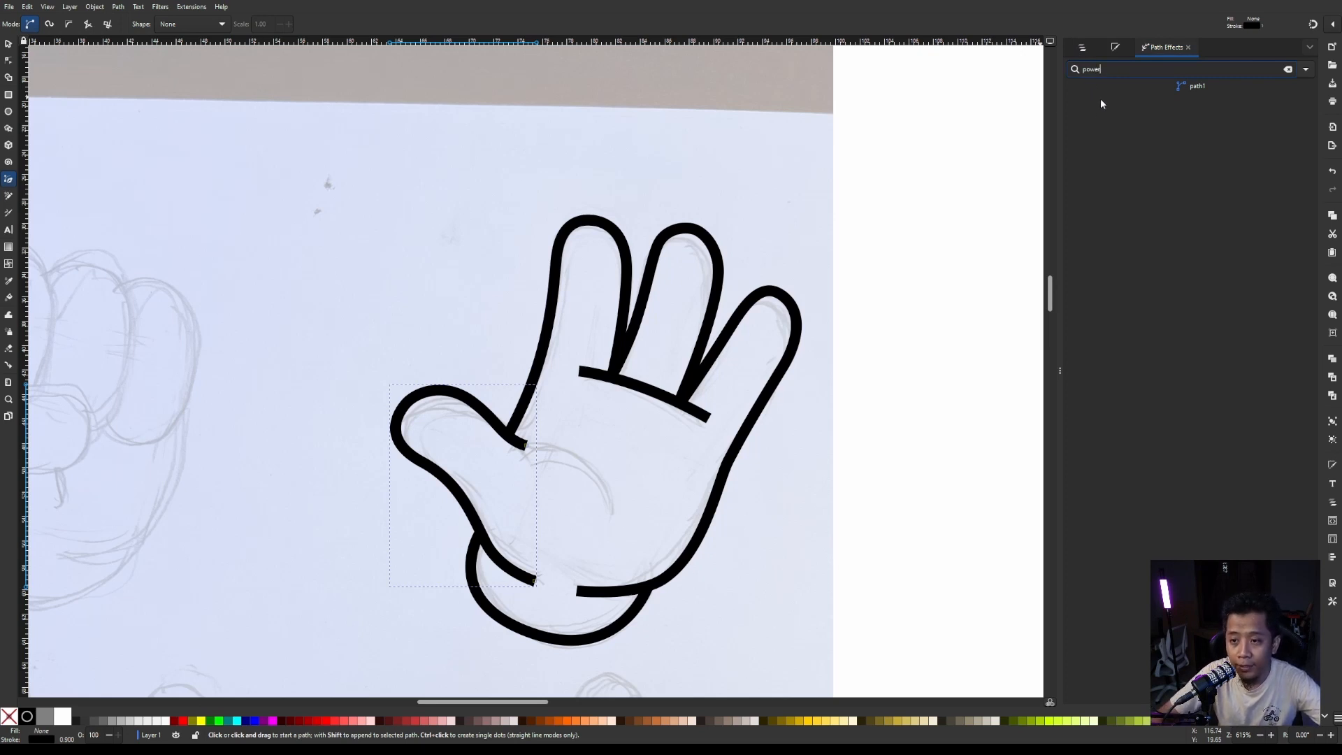
pyautogui.press('Return')
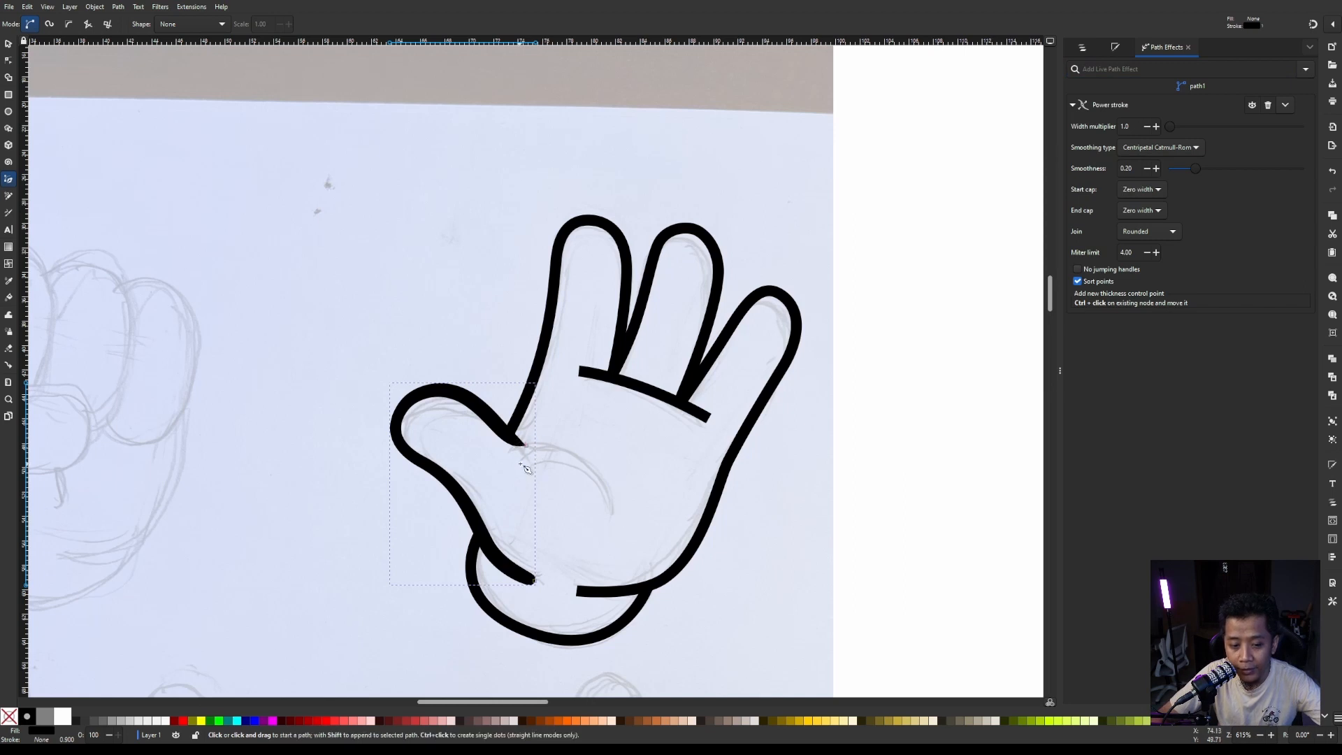
pyautogui.click(8, 62)
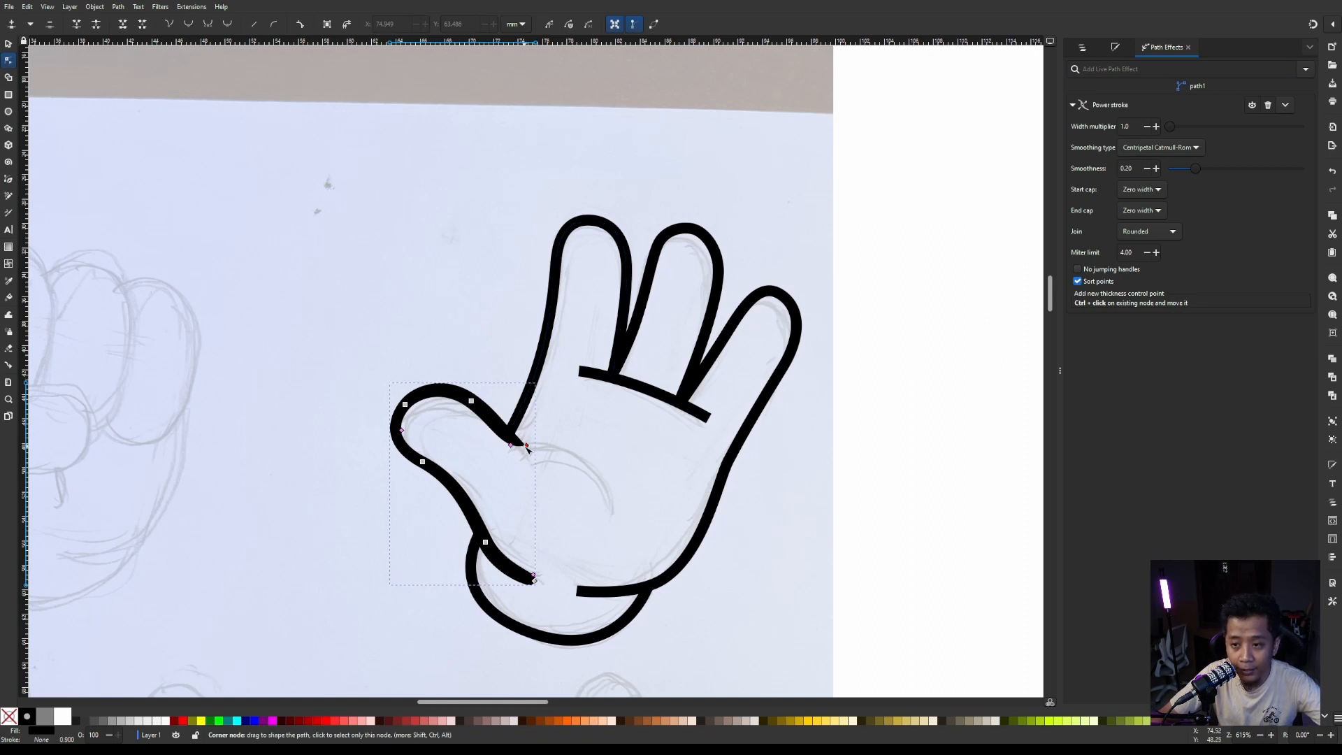
pyautogui.moveTo(529, 447)
pyautogui.mouseDown()
pyautogui.moveTo(551, 454)
pyautogui.moveTo(496, 440)
pyautogui.mouseUp()
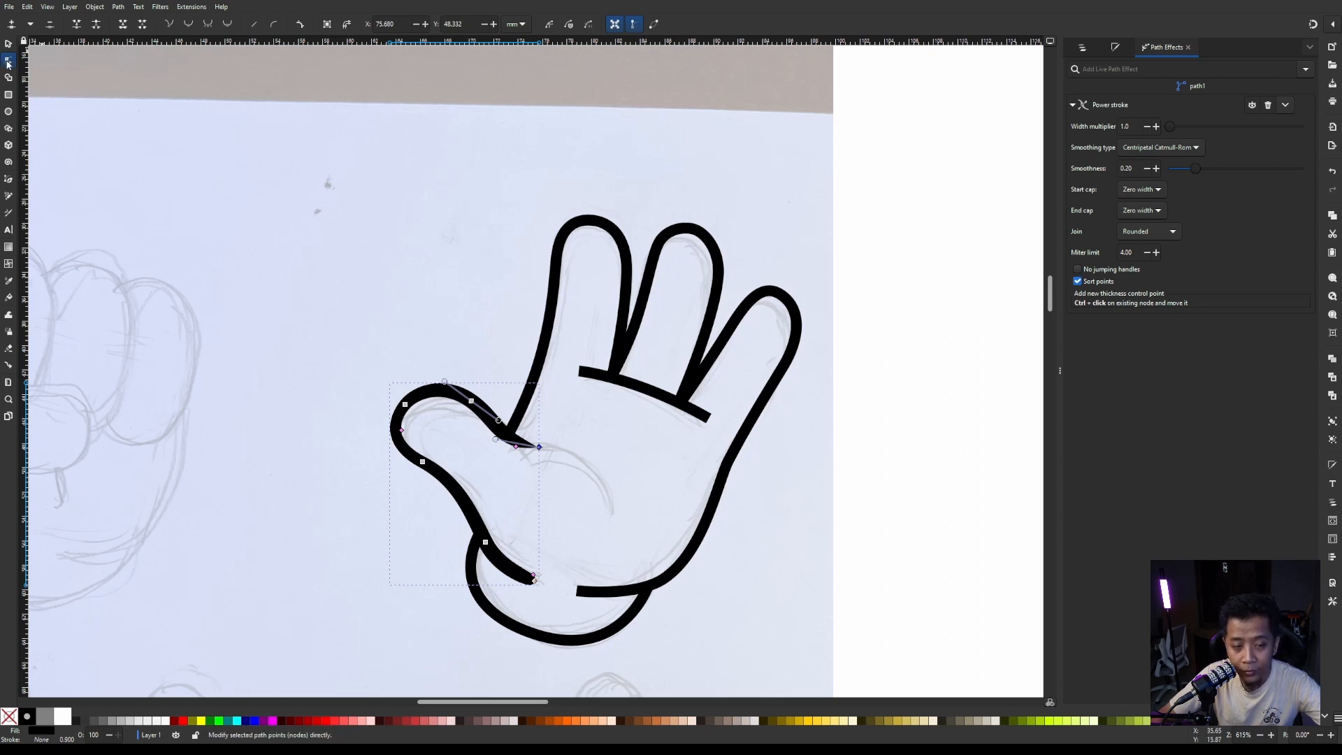
# Taper the thumb path's lower end near the cuff by narrowing the stroke at its width control point.
pyautogui.click(534, 580)
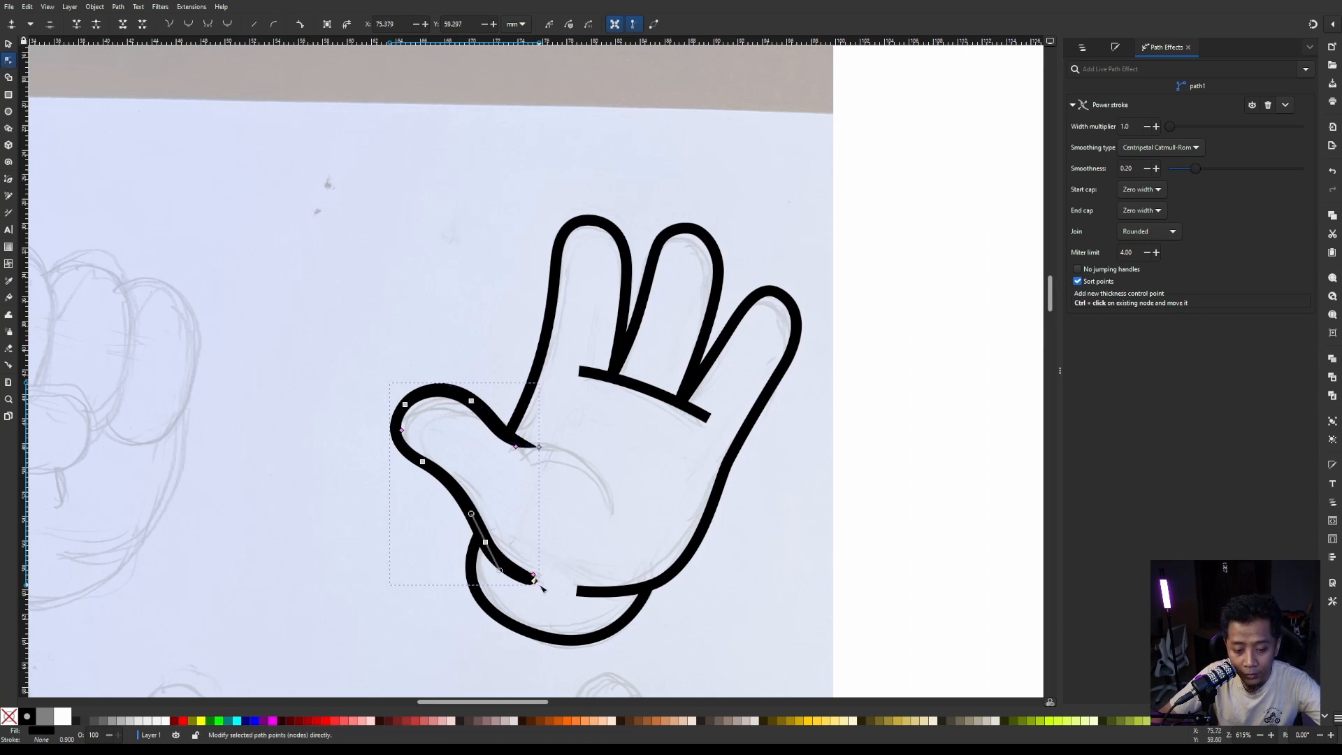
pyautogui.scroll(-2, 548, 529)
pyautogui.scroll(6, 545, 532)
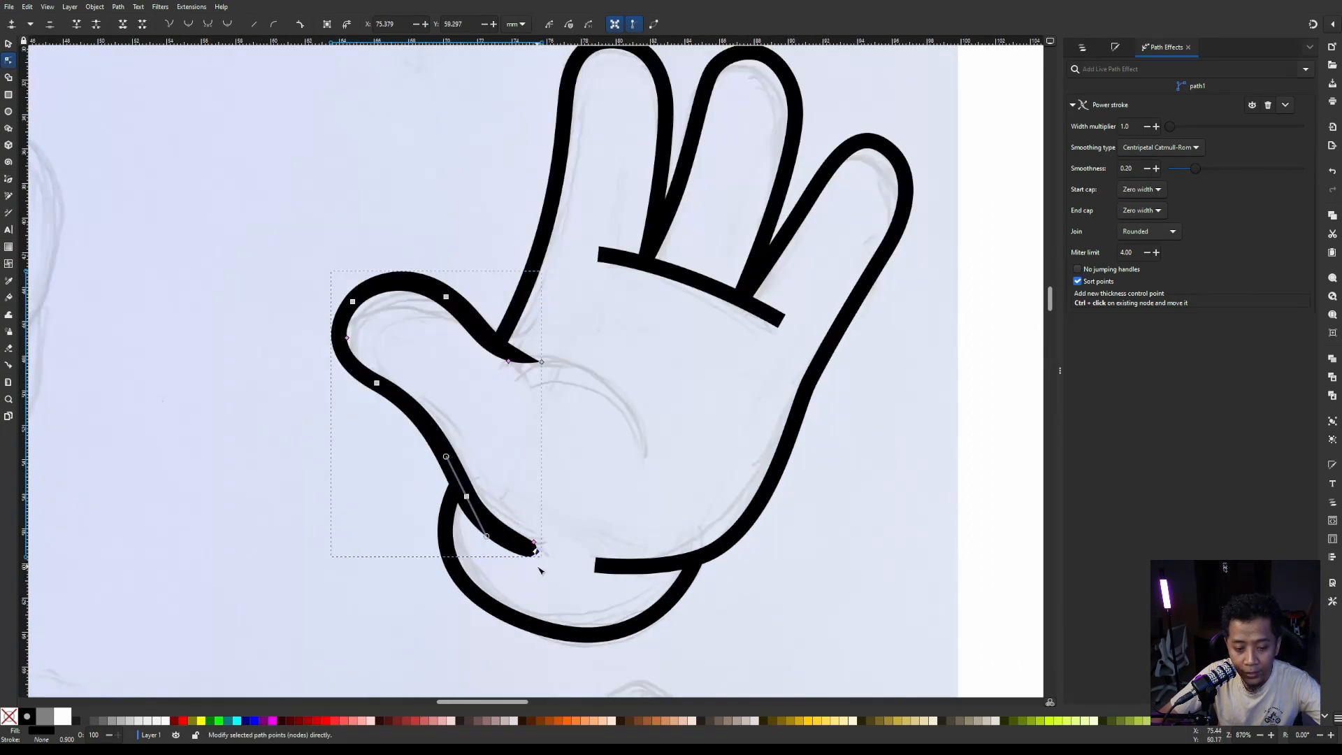
pyautogui.scroll(-2, 542, 529)
pyautogui.scroll(1, 541, 529)
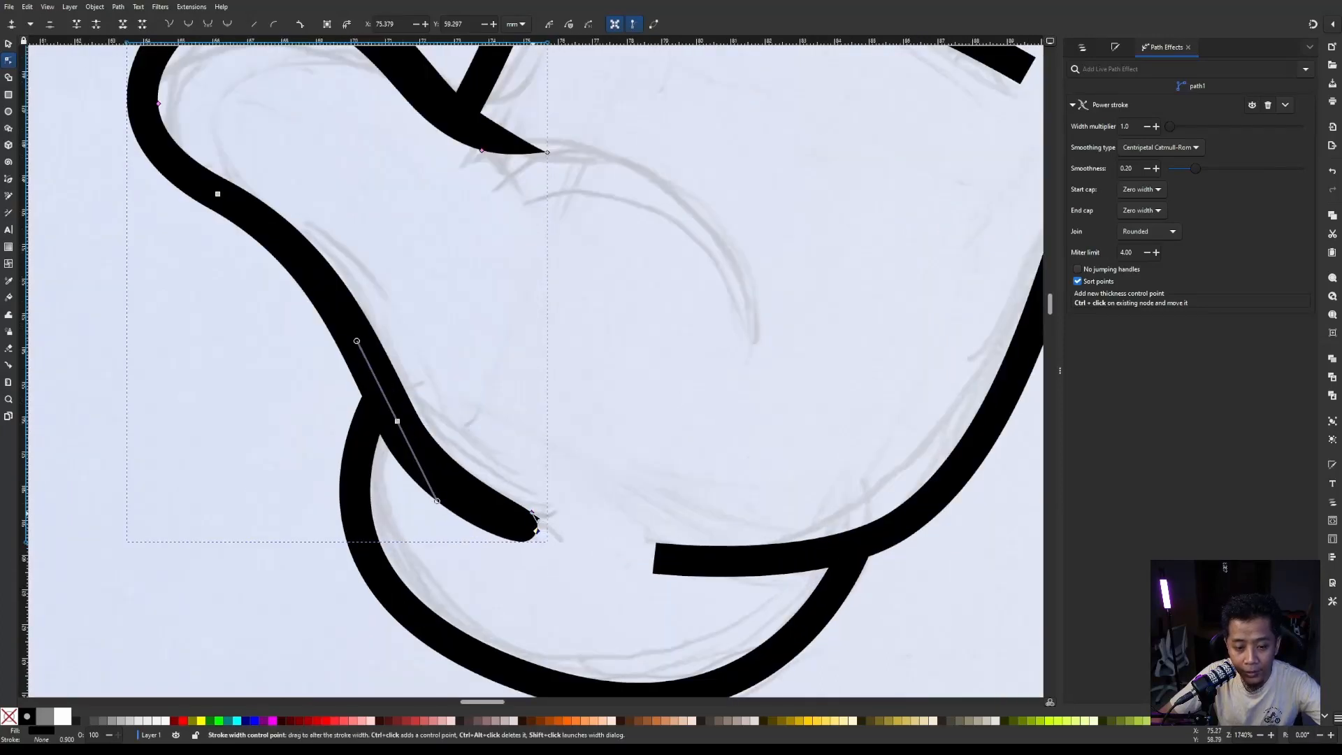
pyautogui.moveTo(532, 516); pyautogui.dragTo(518, 516)
pyautogui.scroll(-2, 517, 516)
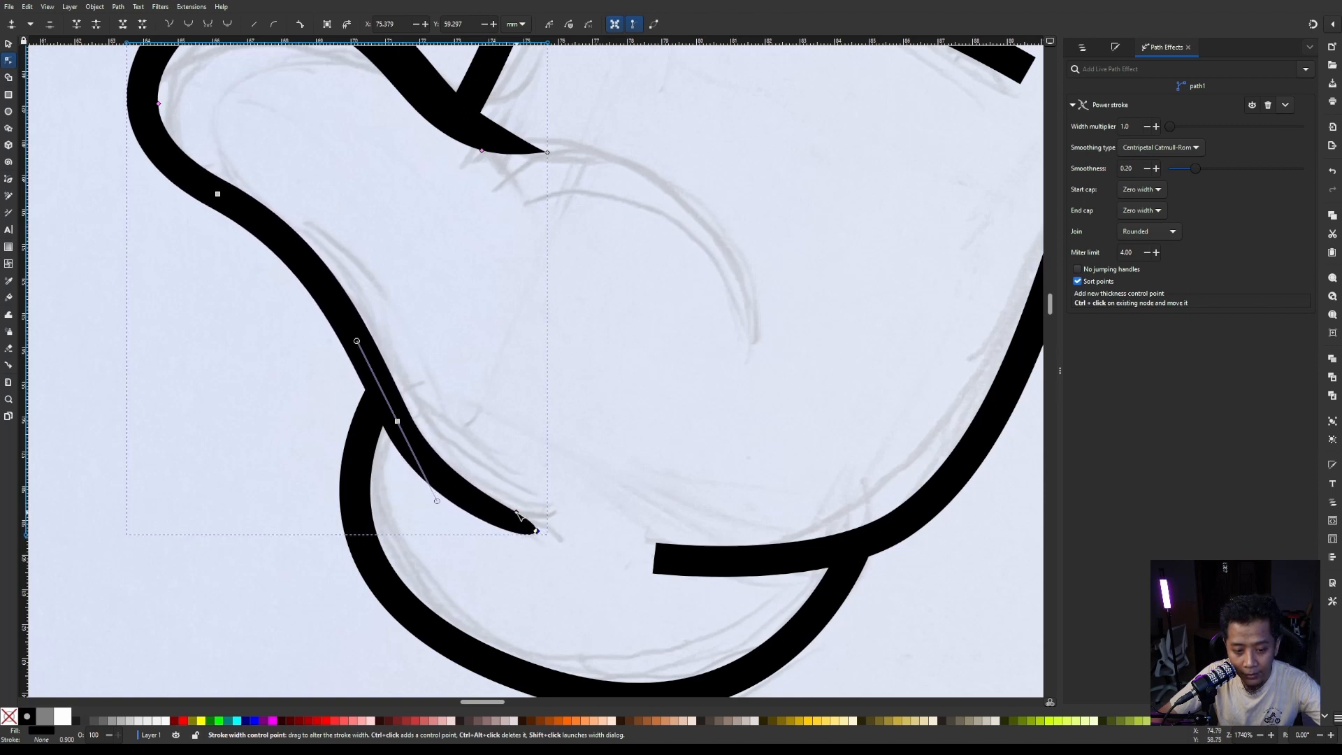
pyautogui.scroll(-1, 515, 470)
pyautogui.scroll(4, 533, 474)
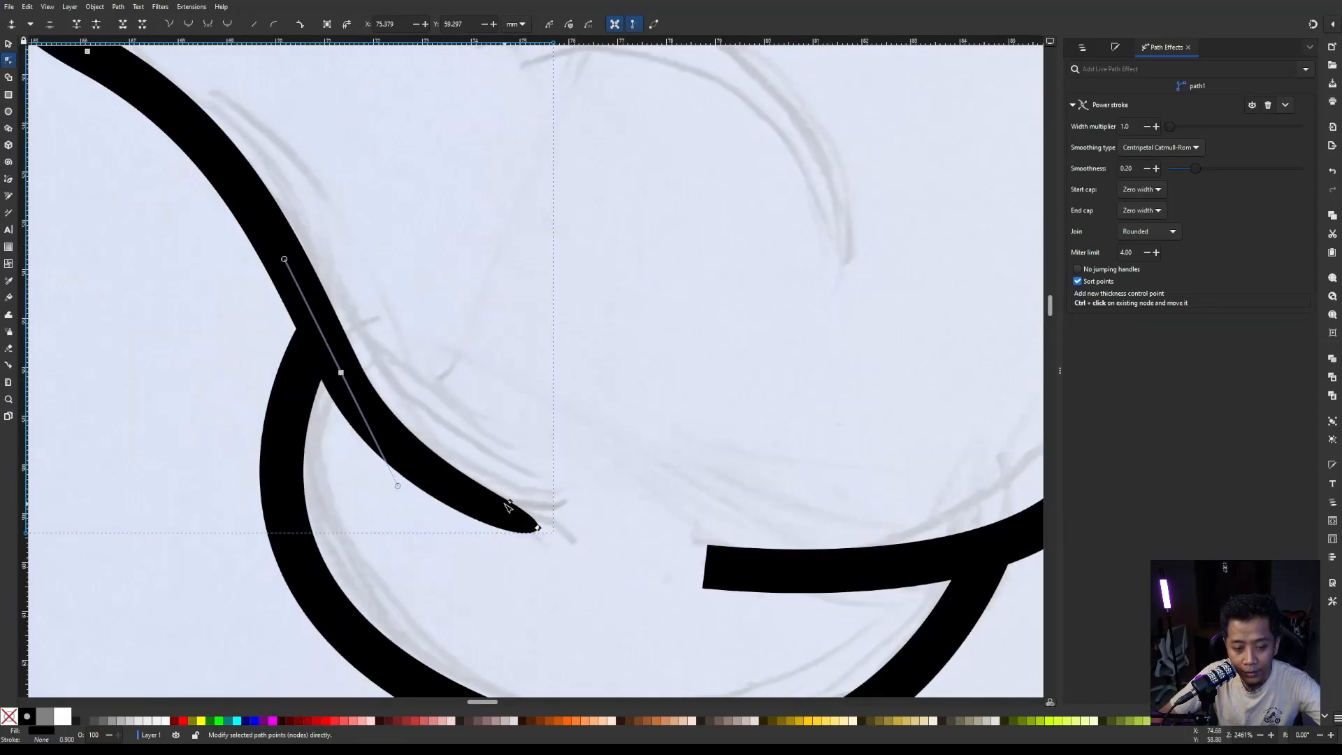
pyautogui.moveTo(508, 506); pyautogui.dragTo(502, 500)
pyautogui.scroll(-3, 470, 389)
pyautogui.scroll(2, 489, 218)
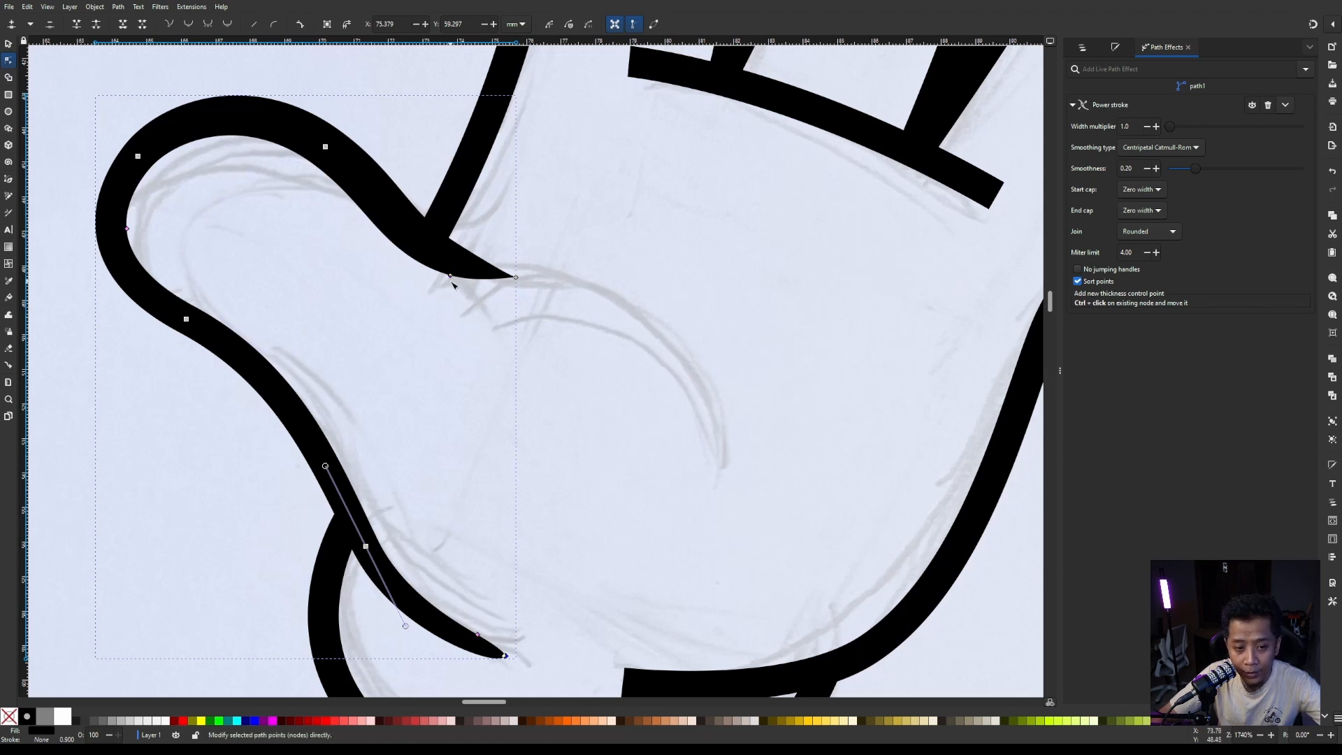
# Narrow the stroke at the thumb path's upper end into a slim taper and deselect the path.
pyautogui.moveTo(451, 276); pyautogui.dragTo(507, 283)
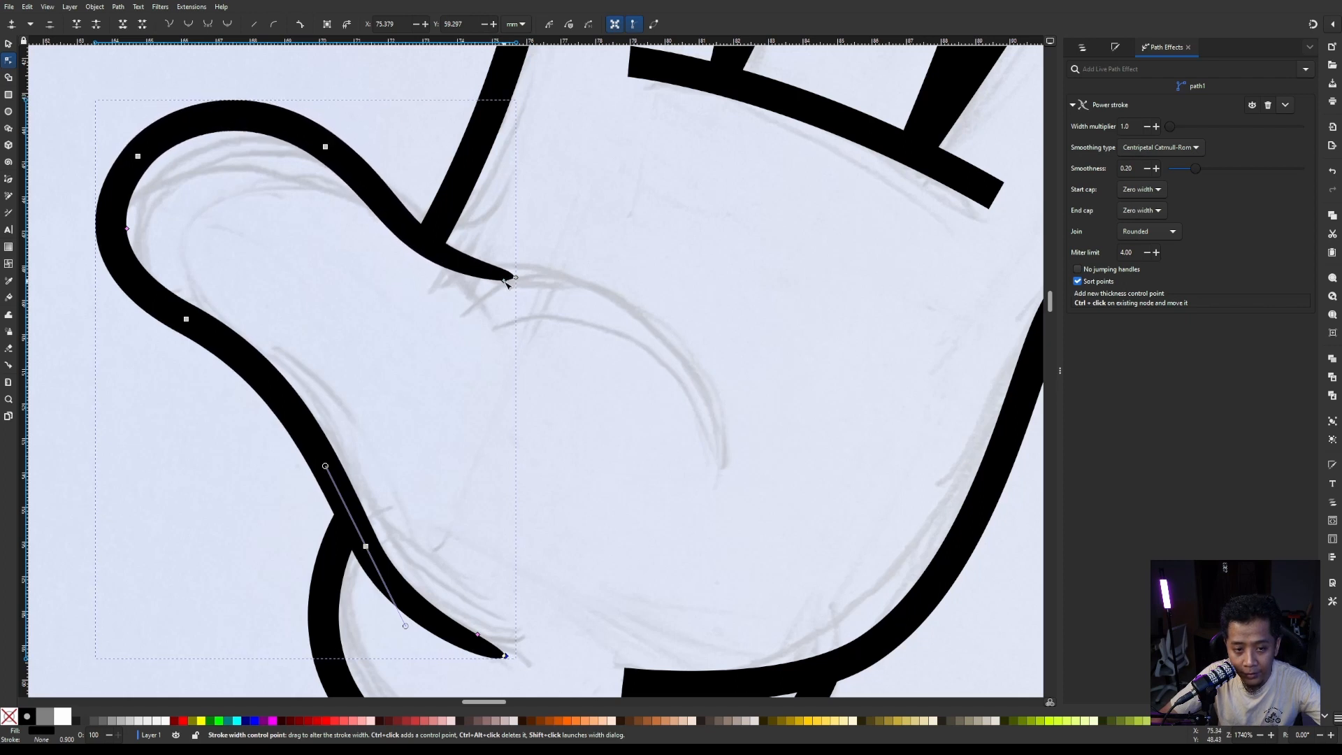
pyautogui.scroll(-3, 487, 291)
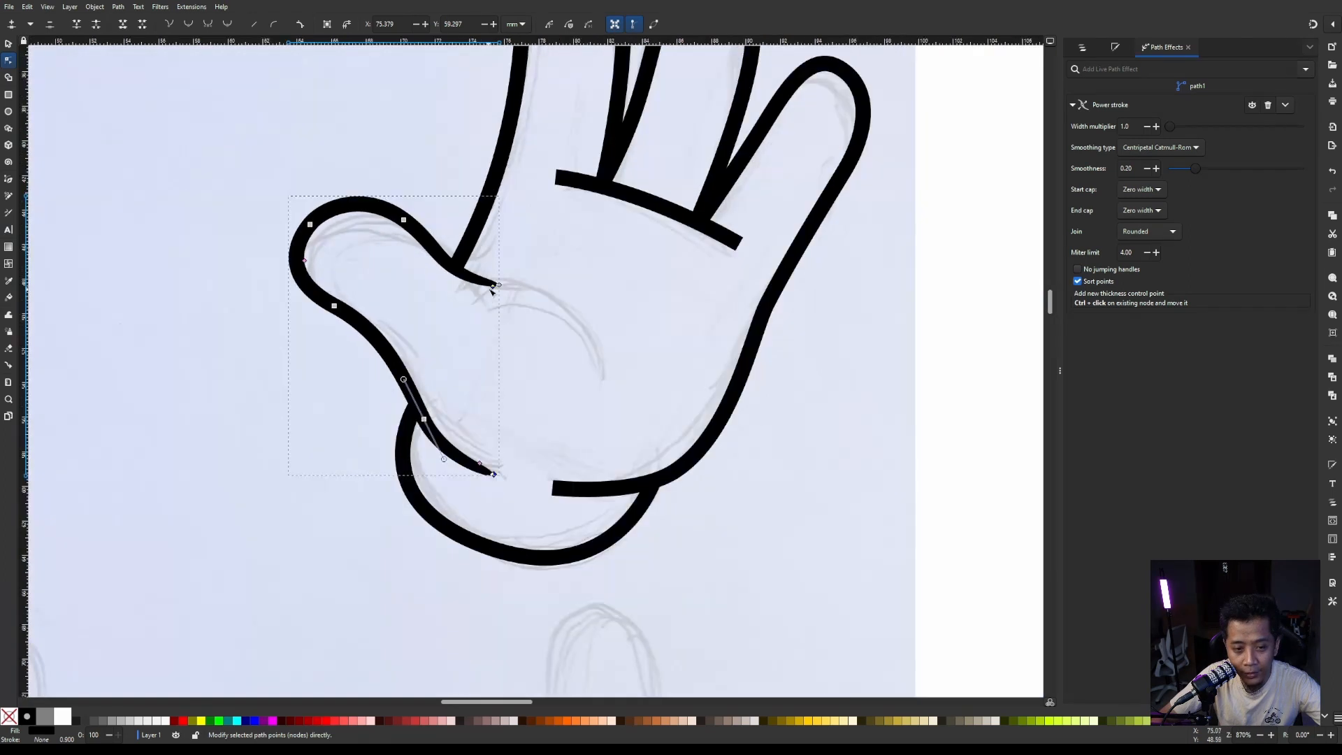
pyautogui.scroll(1, 483, 248)
pyautogui.scroll(-1, 464, 261)
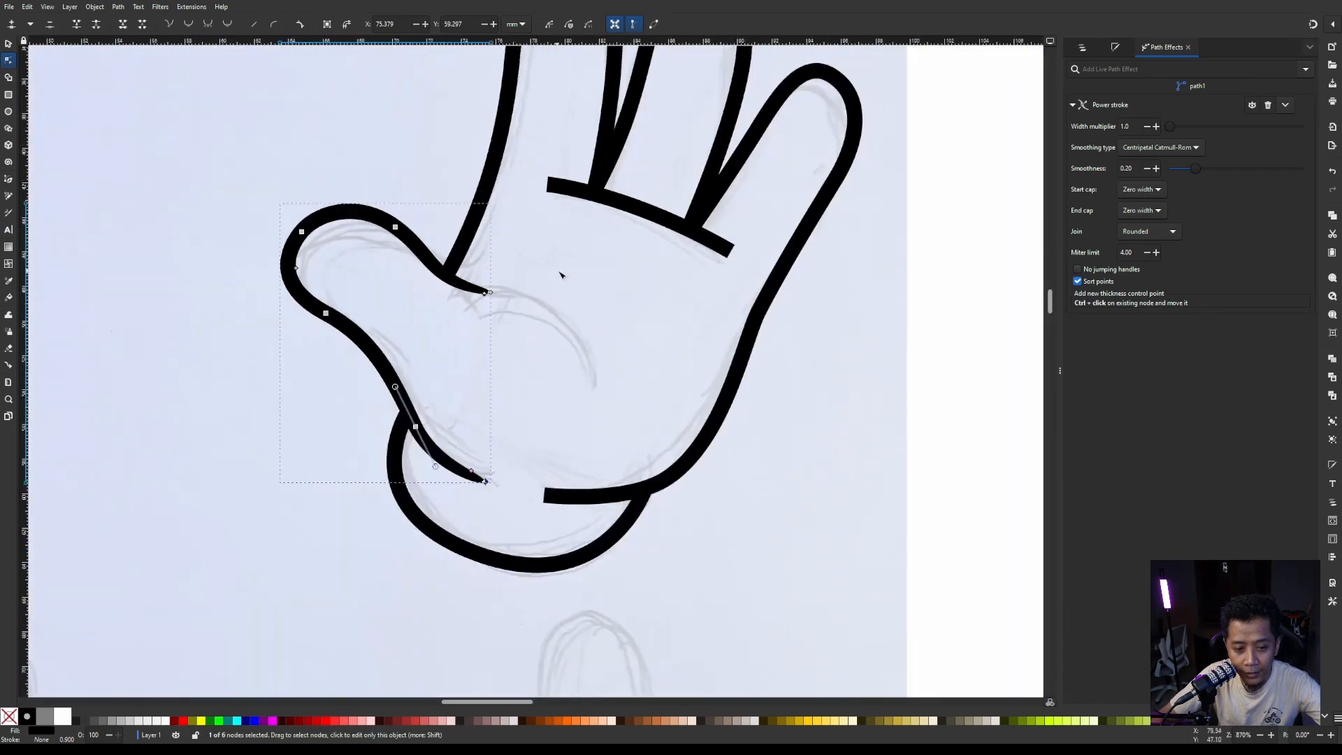
pyautogui.click(965, 247)
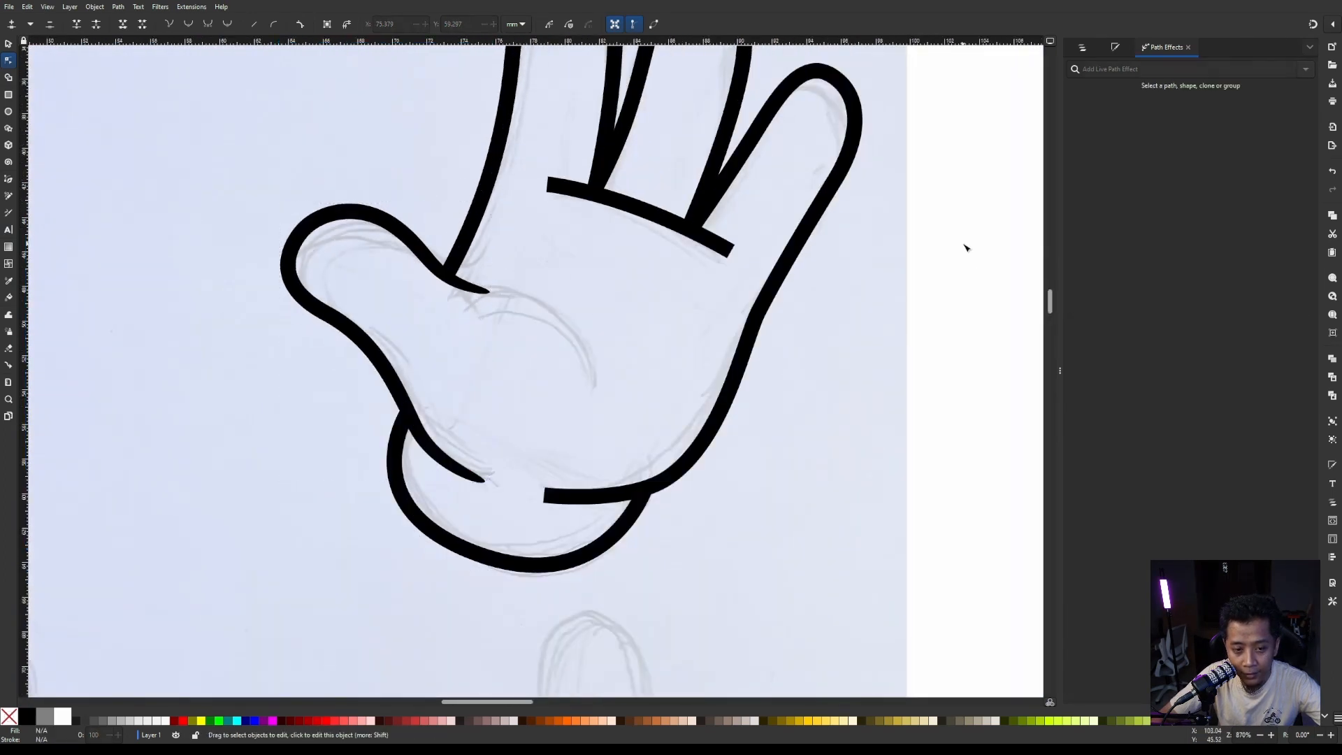
pyautogui.scroll(-2, 517, 396)
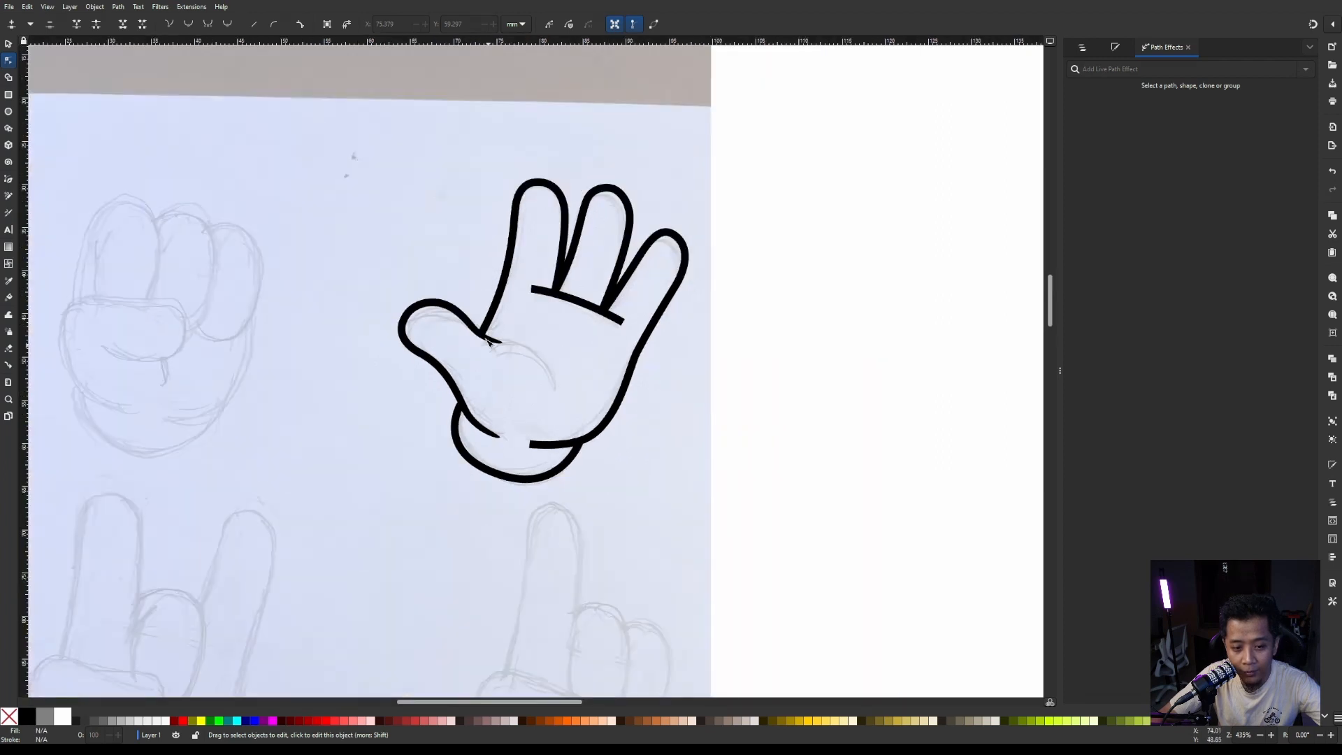
pyautogui.scroll(2, 490, 336)
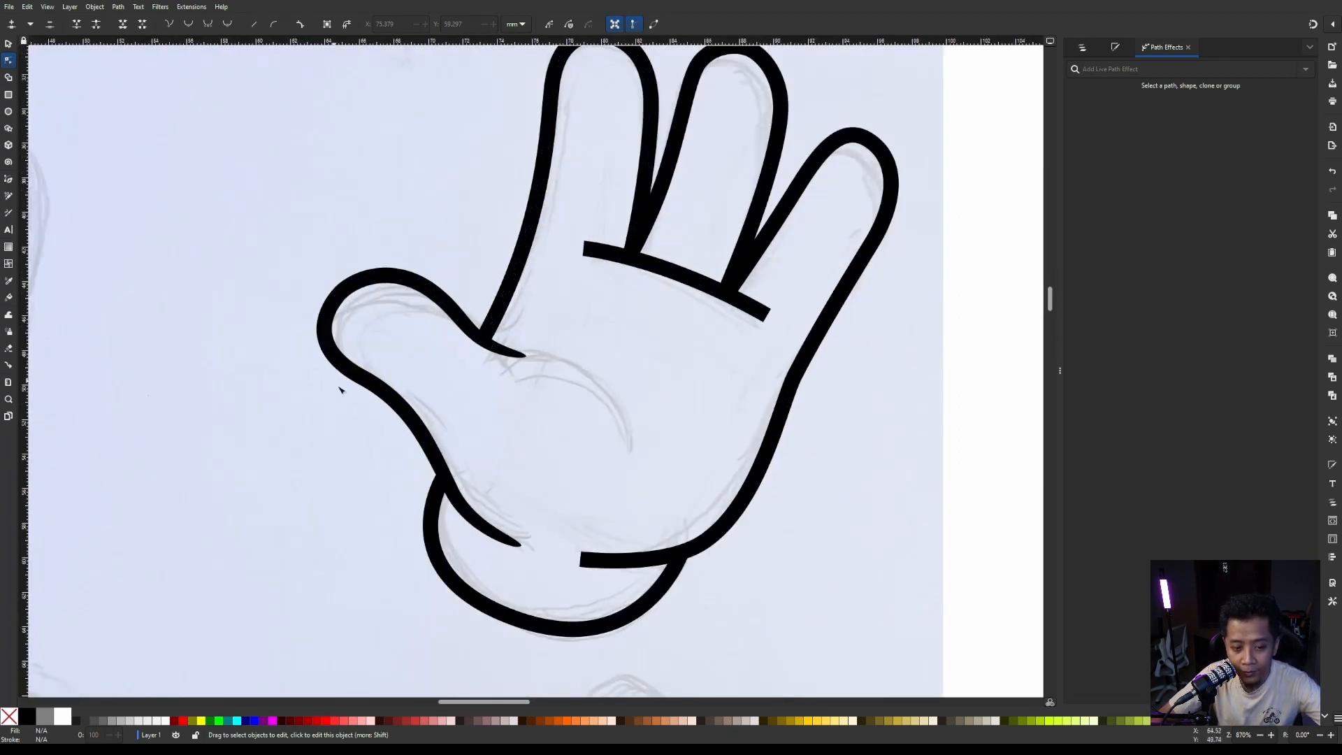
# Refine the tapers at both ends of the thumb path, shifting the upper end's width control point farther back from the tip.
pyautogui.click(519, 543)
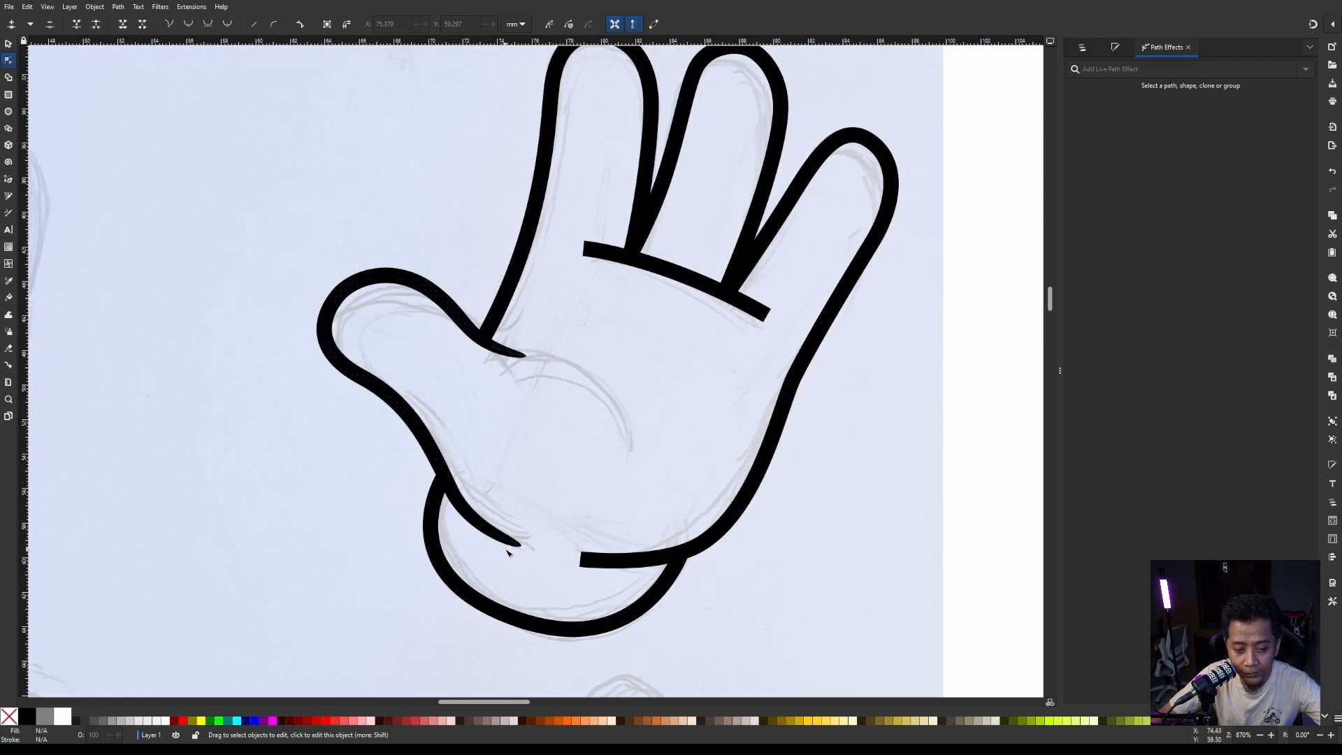
pyautogui.scroll(3, 531, 541)
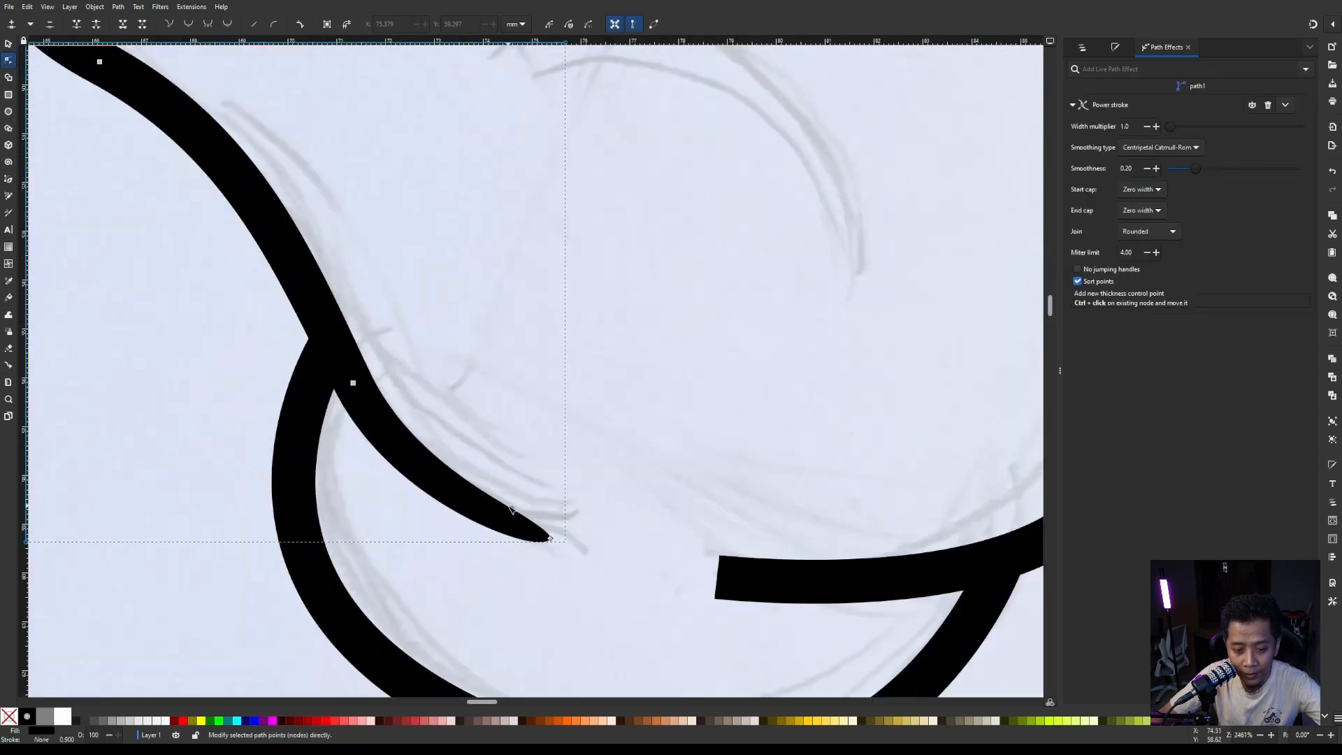
pyautogui.moveTo(512, 509); pyautogui.dragTo(515, 506)
pyautogui.scroll(-2, 487, 516)
pyautogui.scroll(3, 509, 241)
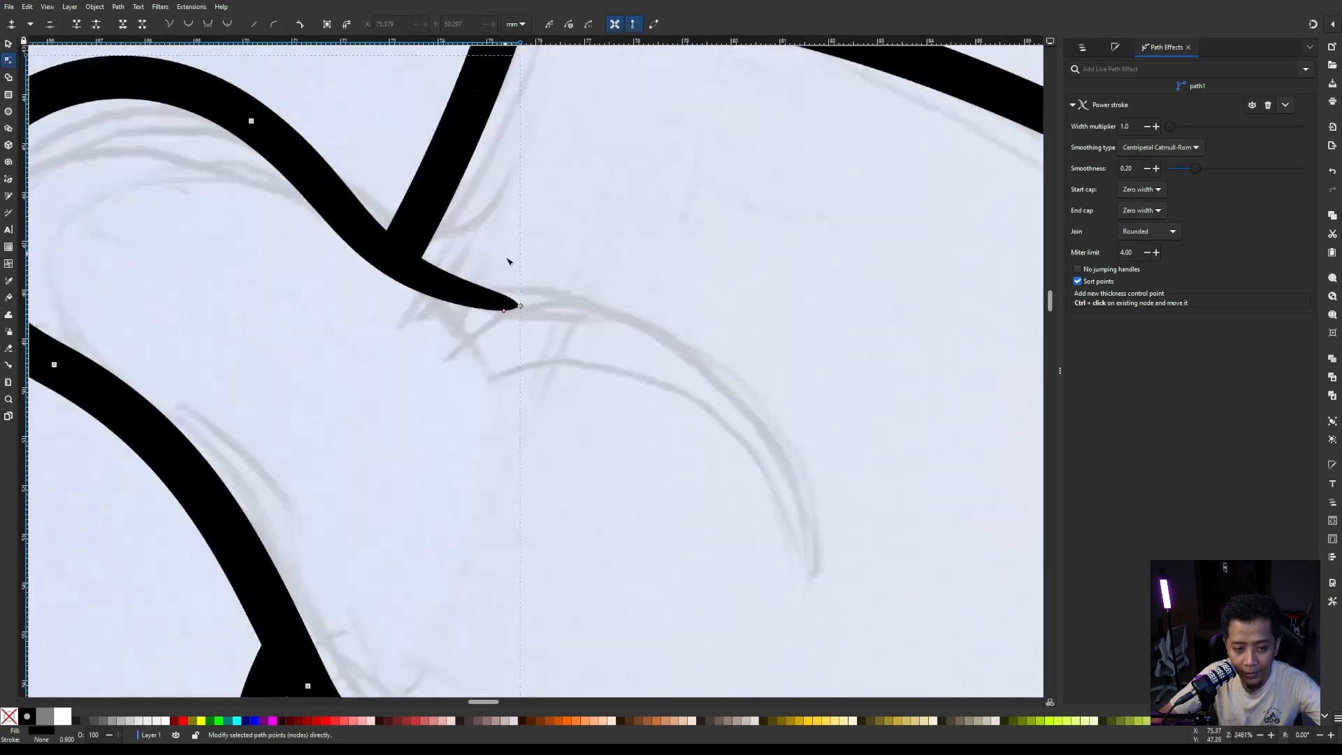
pyautogui.moveTo(505, 338); pyautogui.dragTo(470, 339)
pyautogui.scroll(-6, 470, 339)
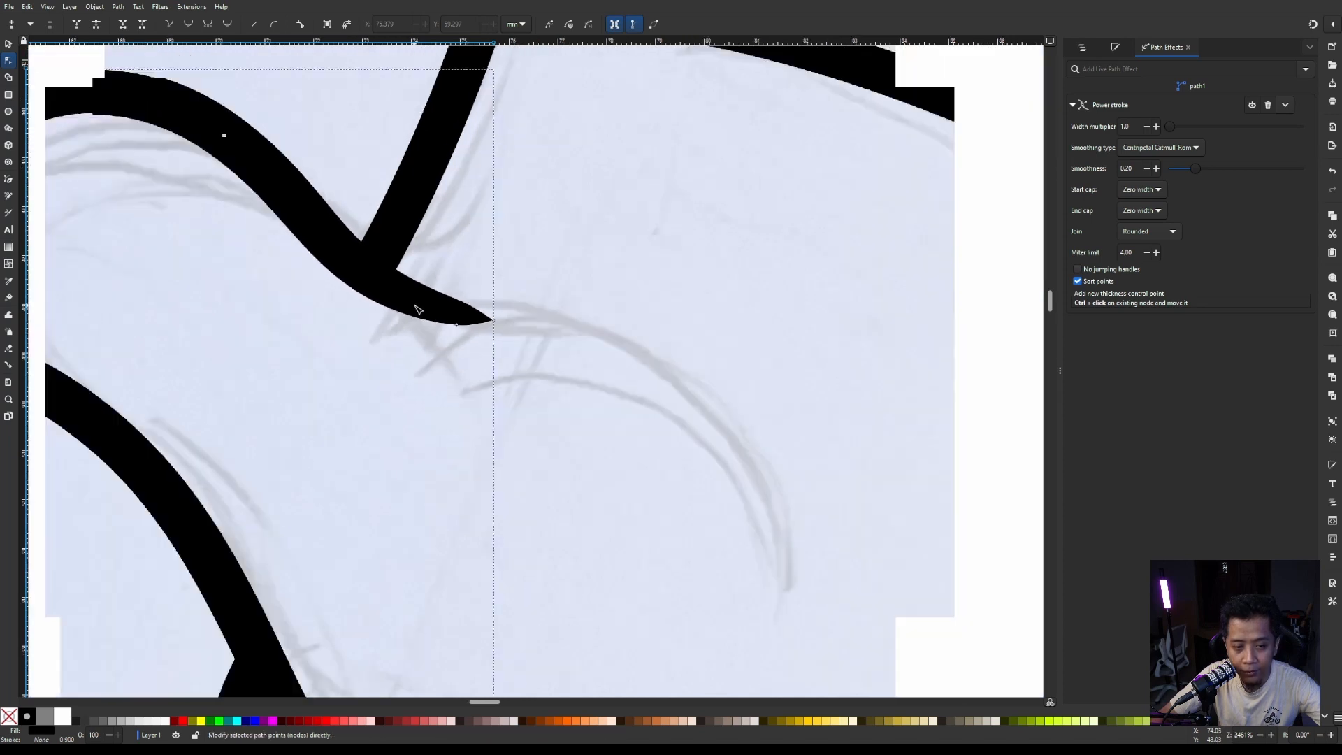
# Examine the index and middle finger outlines and their nodes against the pencil sketch.
pyautogui.scroll(2, 471, 214)
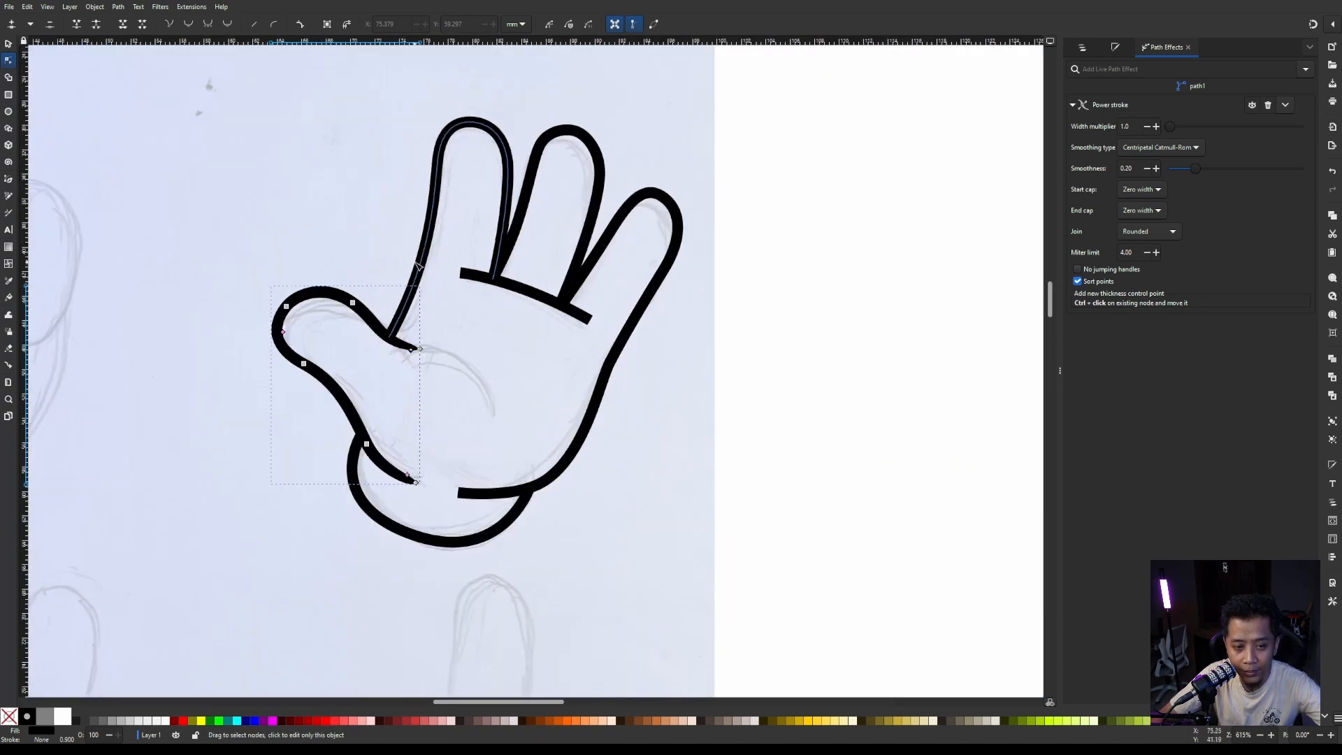
pyautogui.scroll(-1, 430, 260)
pyautogui.click(434, 261)
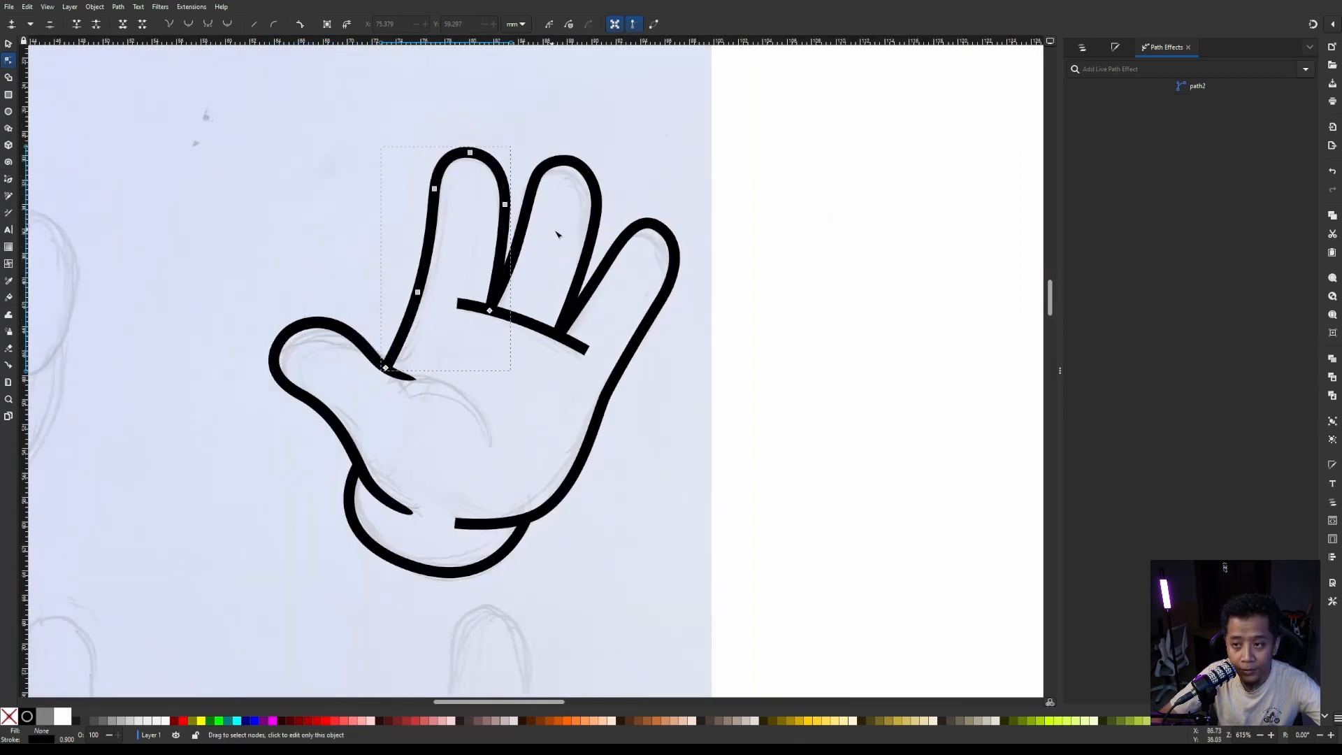
pyautogui.scroll(-1, 428, 306)
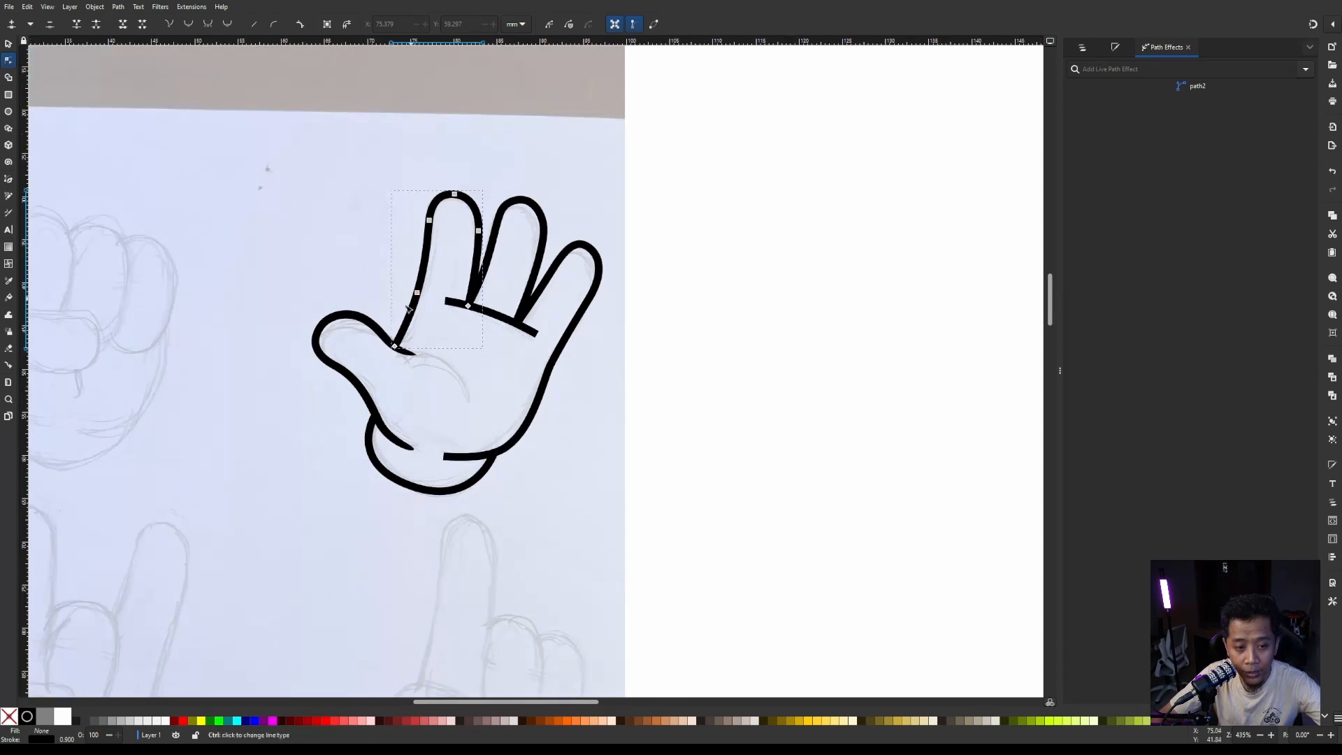
pyautogui.scroll(4, 428, 307)
pyautogui.scroll(-1, 428, 315)
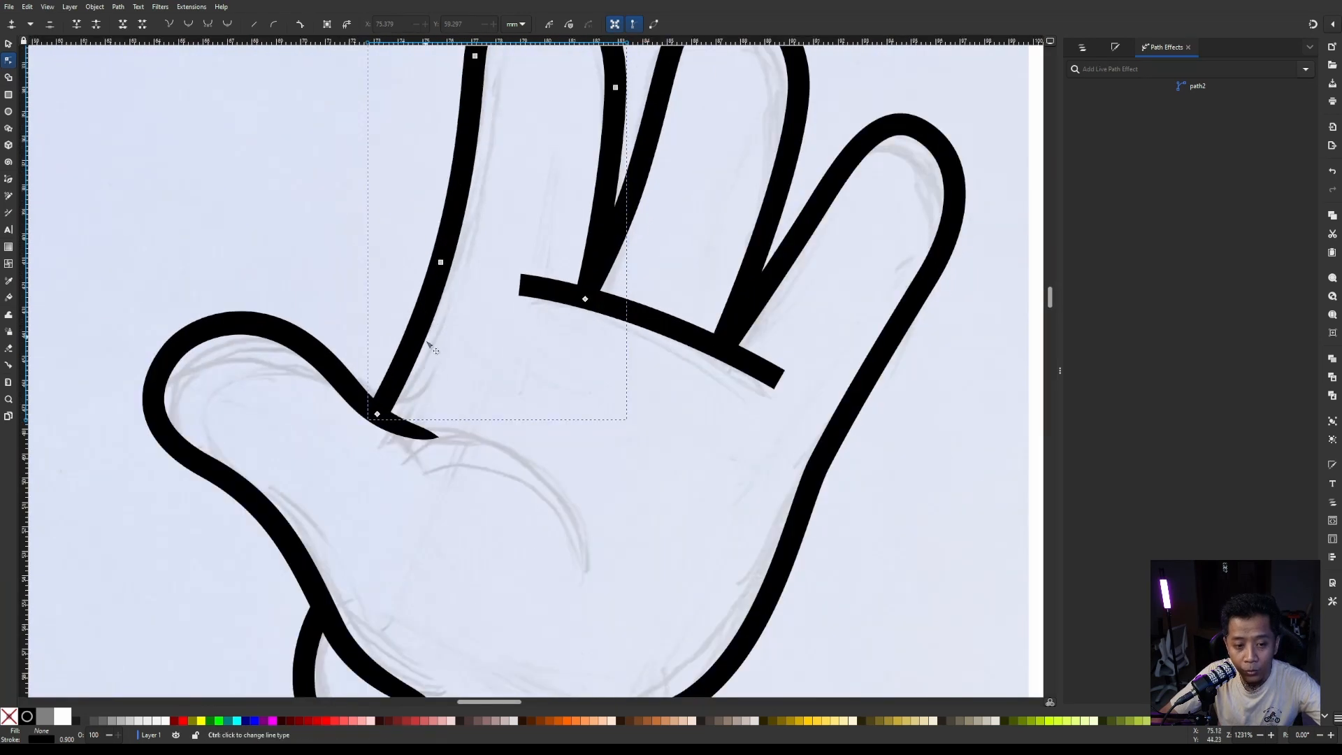
pyautogui.scroll(-2, 522, 335)
pyautogui.scroll(2, 532, 295)
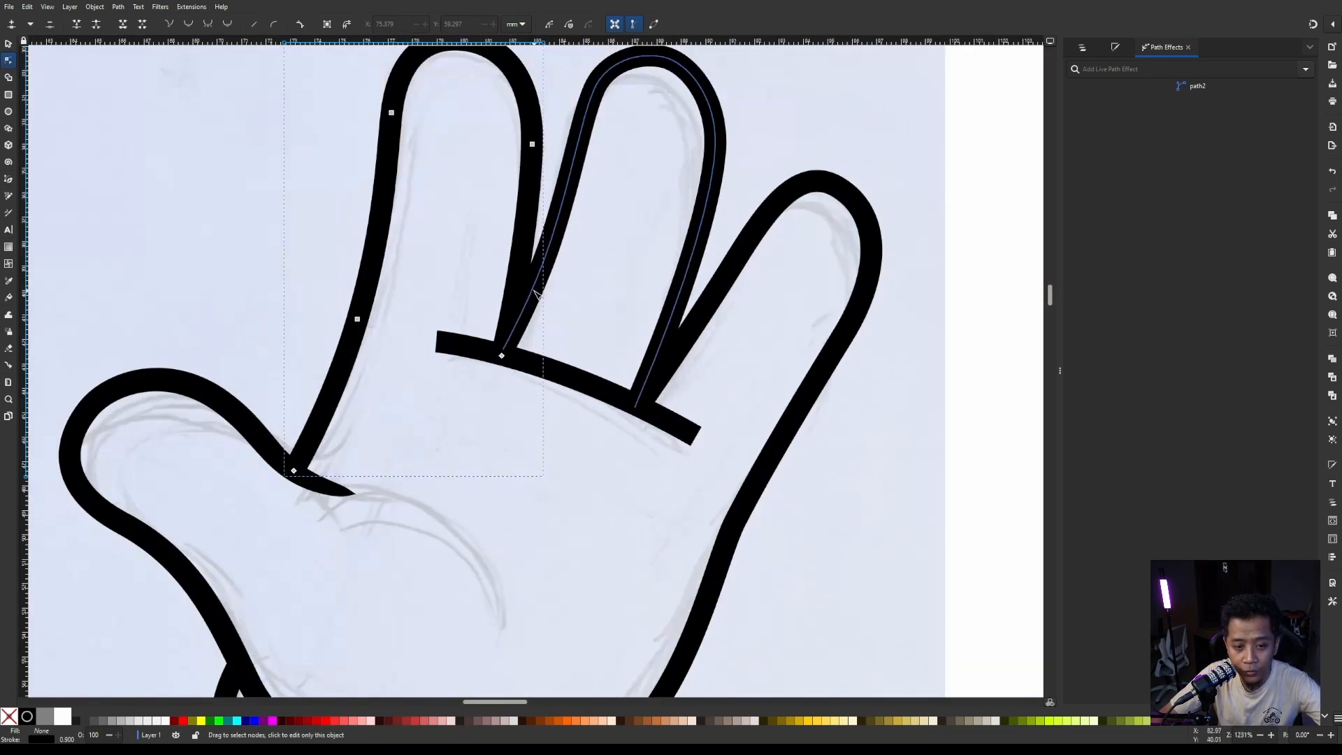
pyautogui.click(565, 218)
pyautogui.scroll(-3, 573, 279)
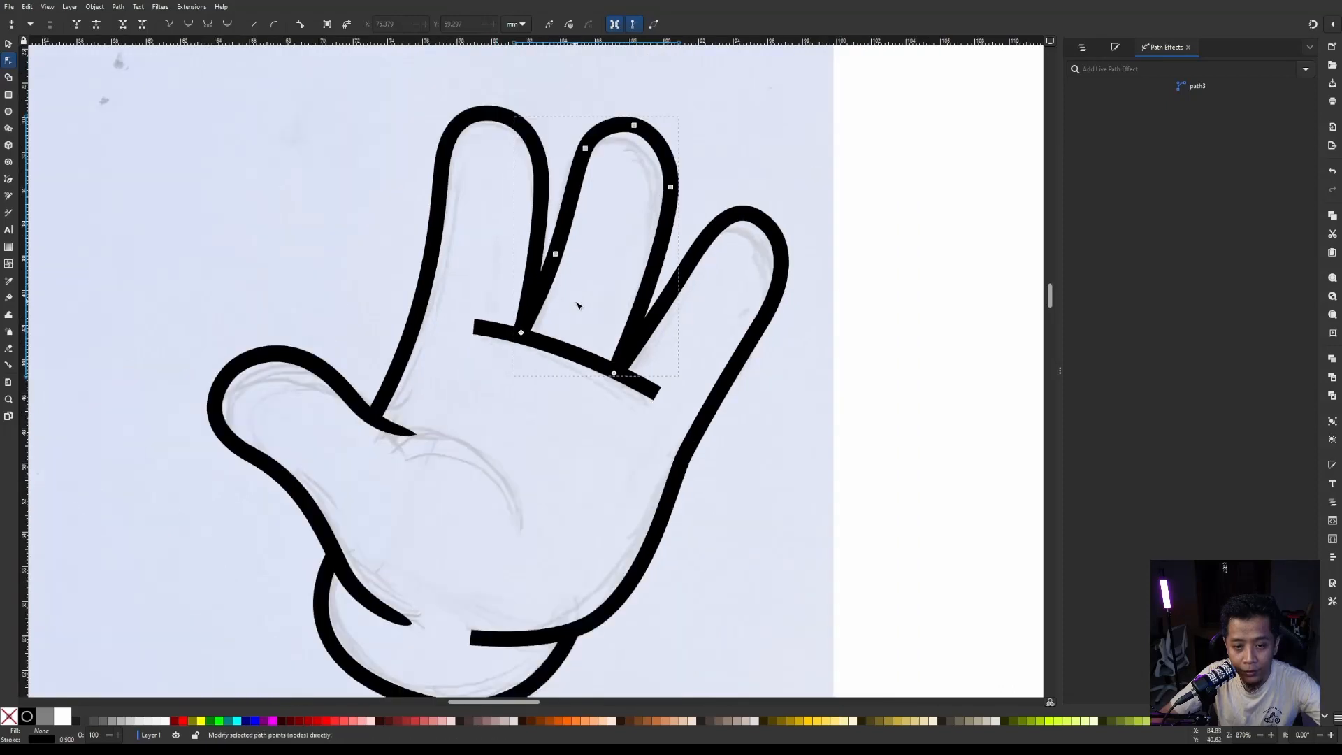
pyautogui.scroll(2, 616, 216)
pyautogui.scroll(1, 632, 222)
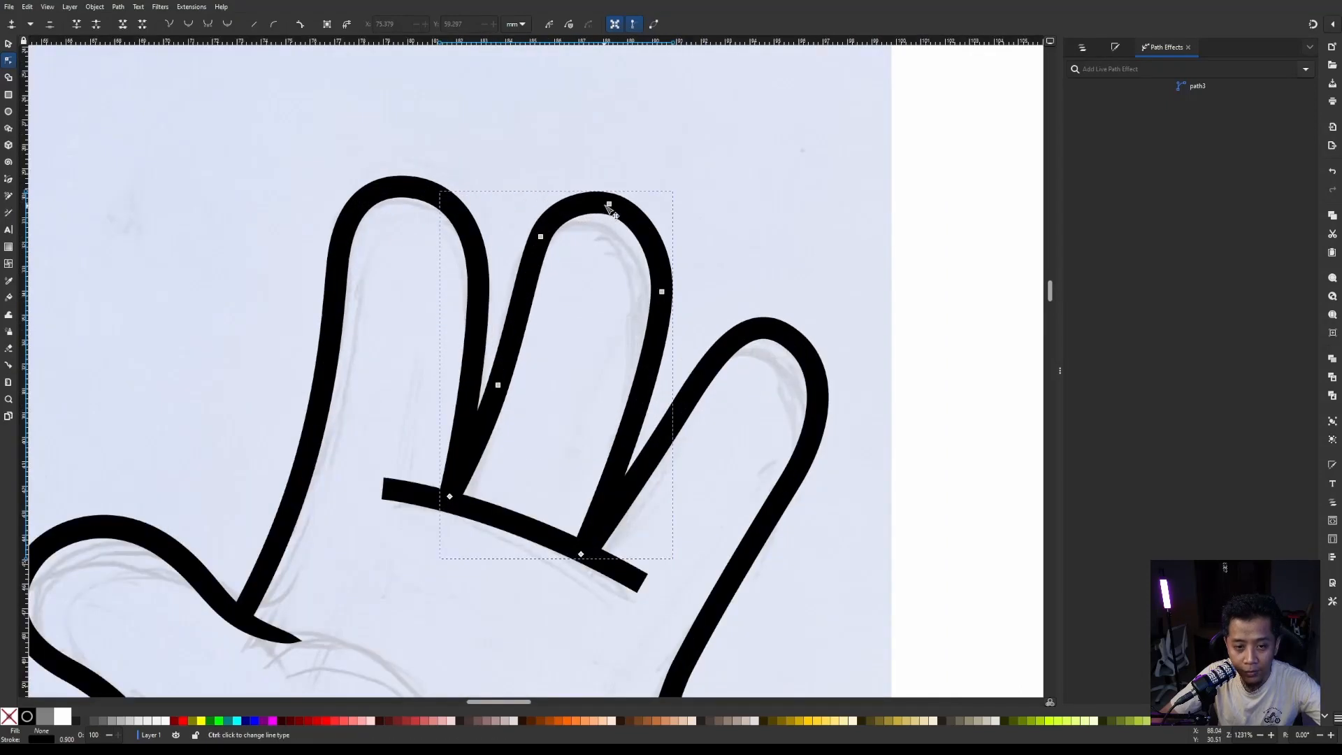
pyautogui.click(612, 204)
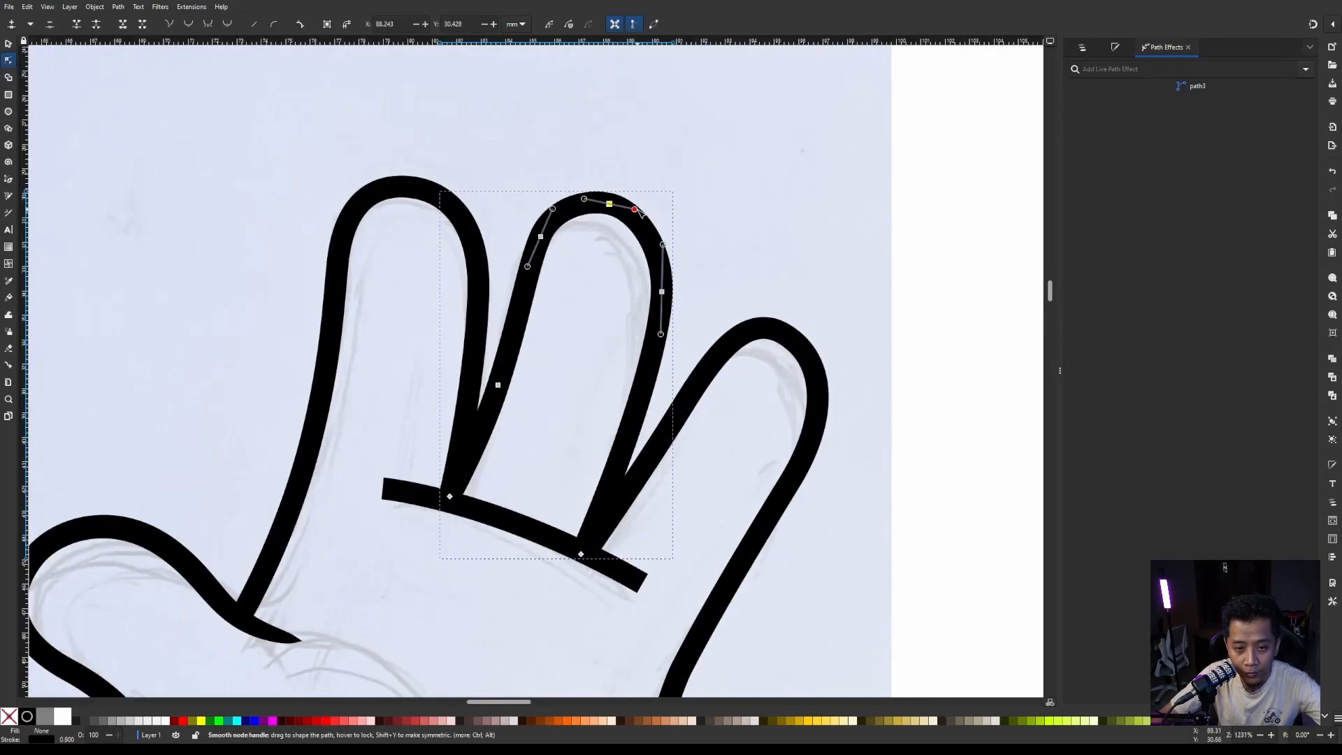
pyautogui.scroll(-3, 593, 222)
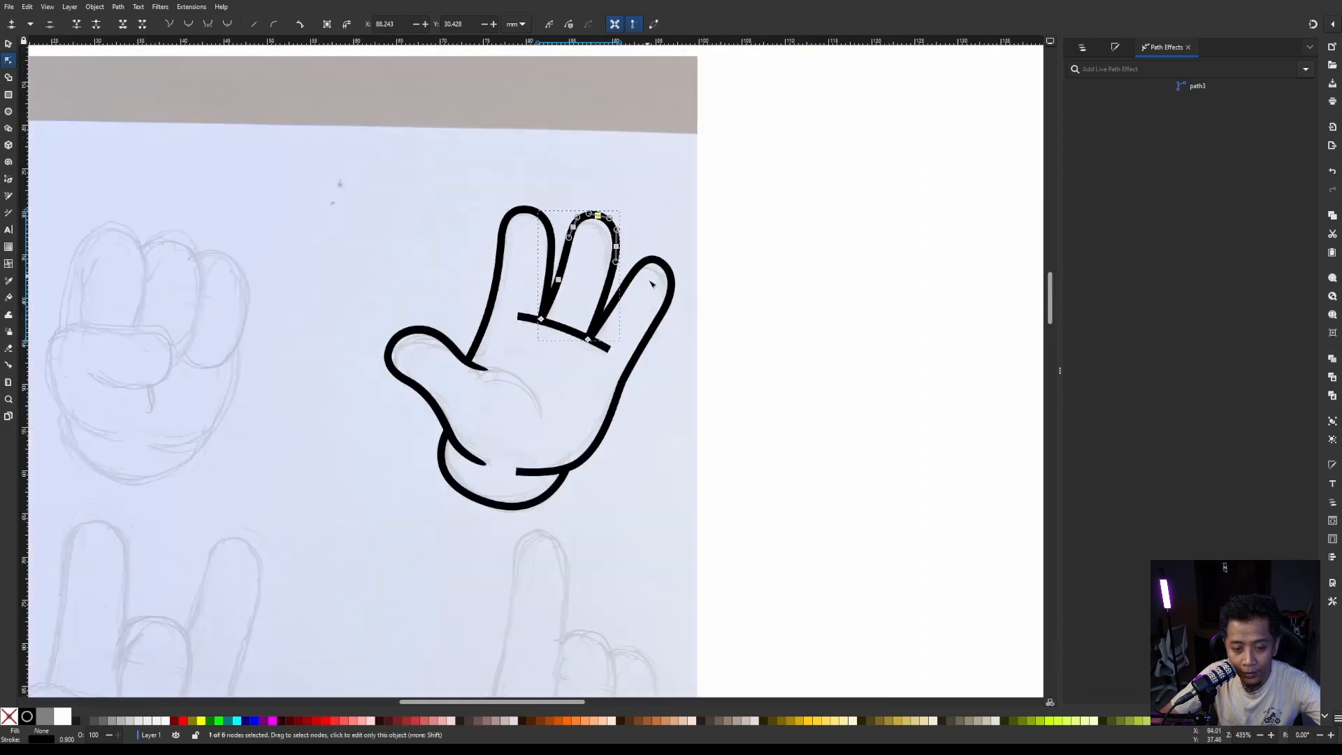
pyautogui.scroll(2, 651, 283)
# Reshape the little finger outline by shifting its side nodes and adjusting the curve handles into a rounder, slightly wider tip.
pyautogui.click(591, 307)
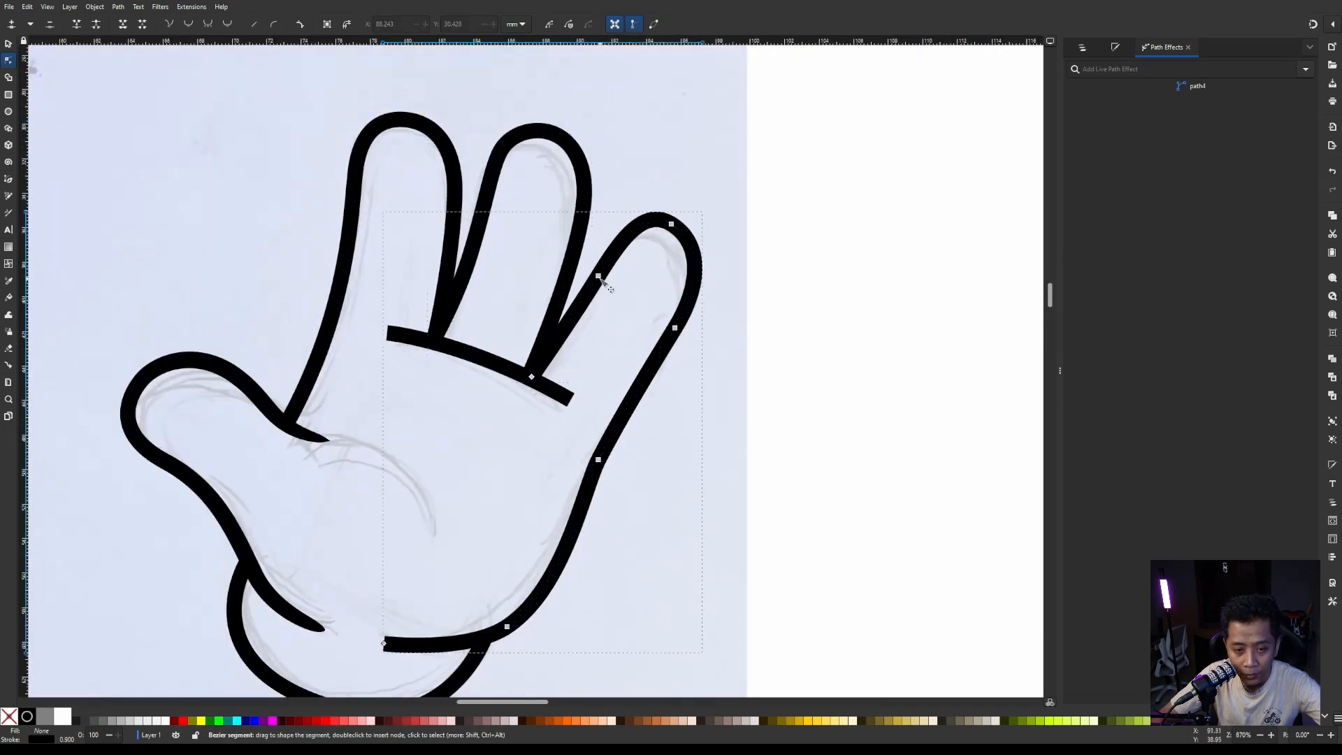
pyautogui.moveTo(600, 279); pyautogui.dragTo(595, 293)
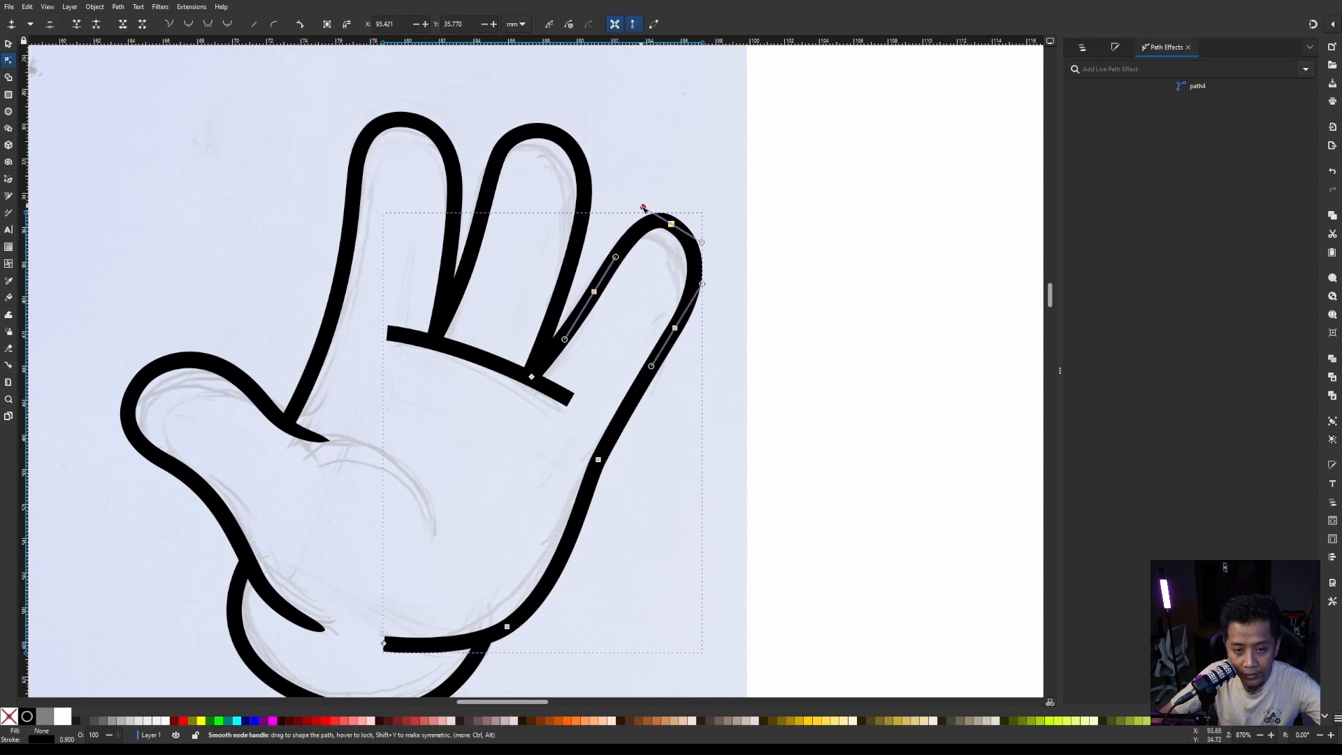
pyautogui.moveTo(643, 208); pyautogui.dragTo(634, 215)
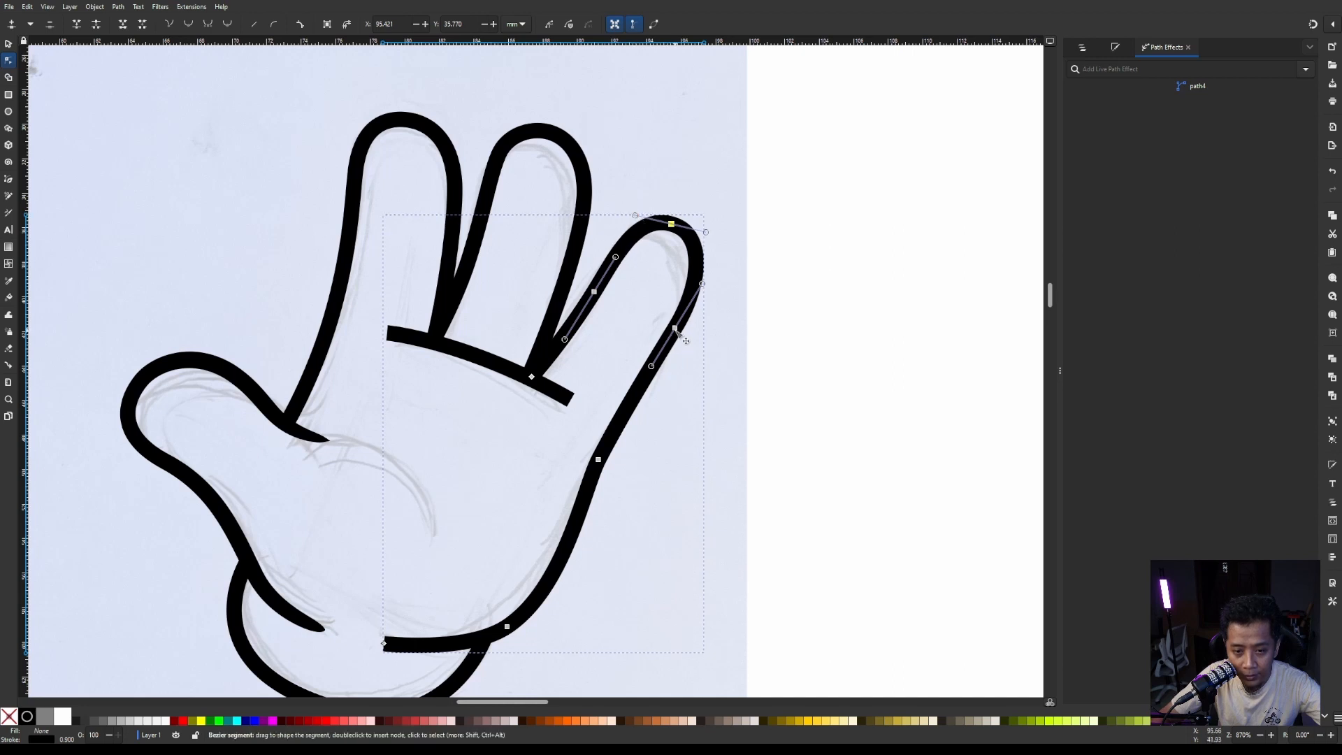
pyautogui.moveTo(677, 329); pyautogui.dragTo(691, 329)
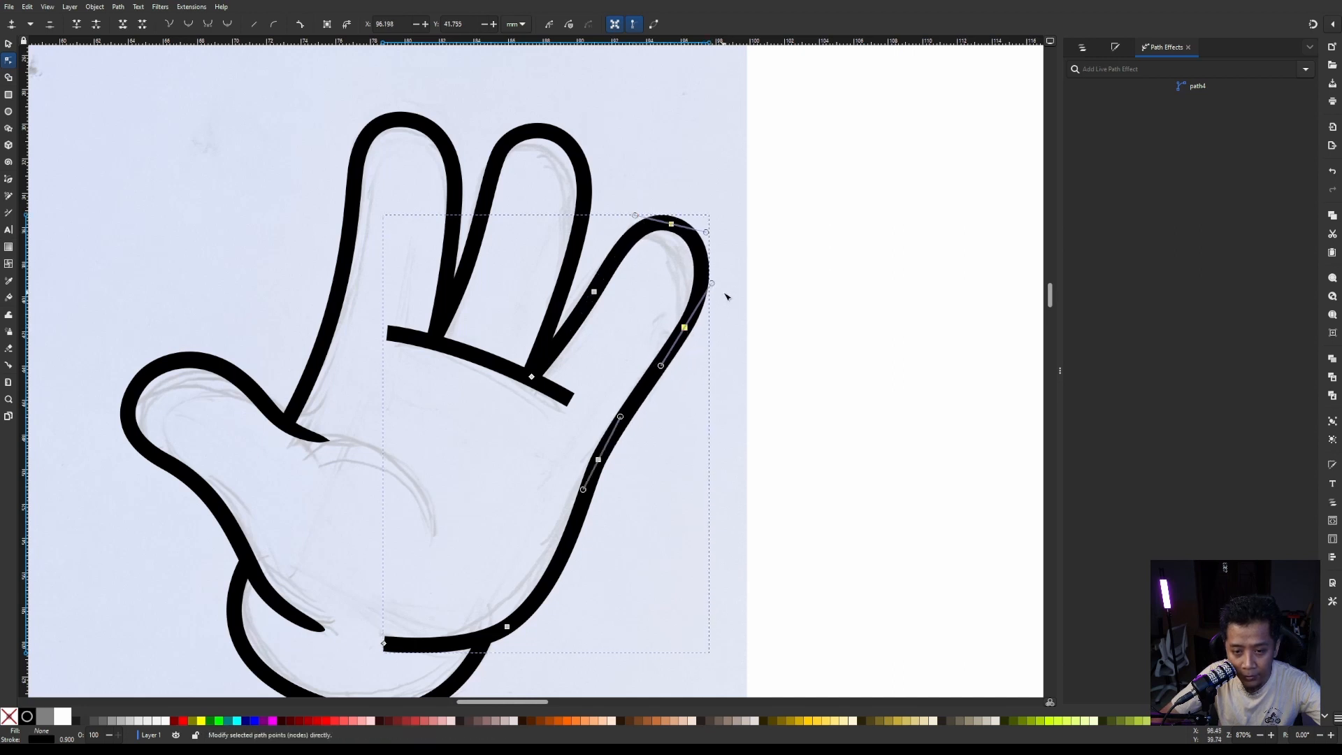
pyautogui.moveTo(713, 283); pyautogui.dragTo(717, 277)
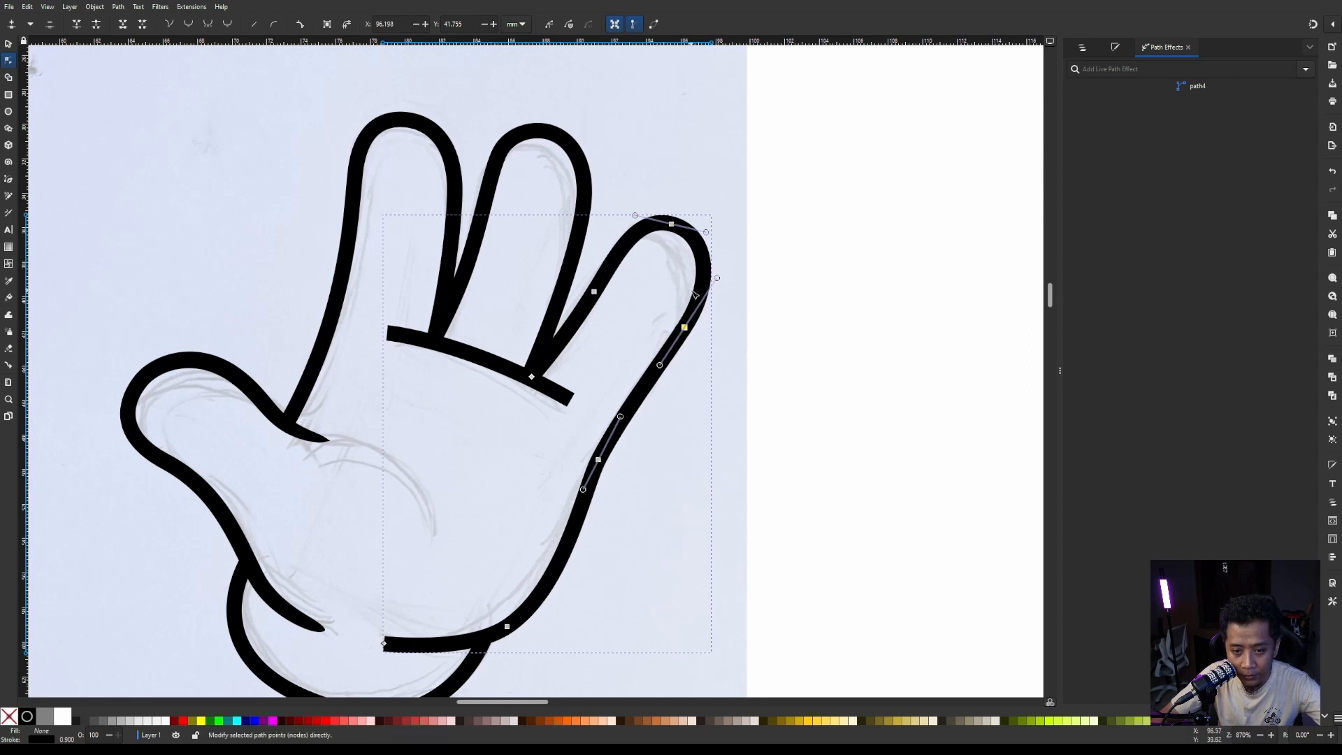
# Add the Power stroke path effect to the crease line at the base of the fingers (path6).
pyautogui.click(449, 344)
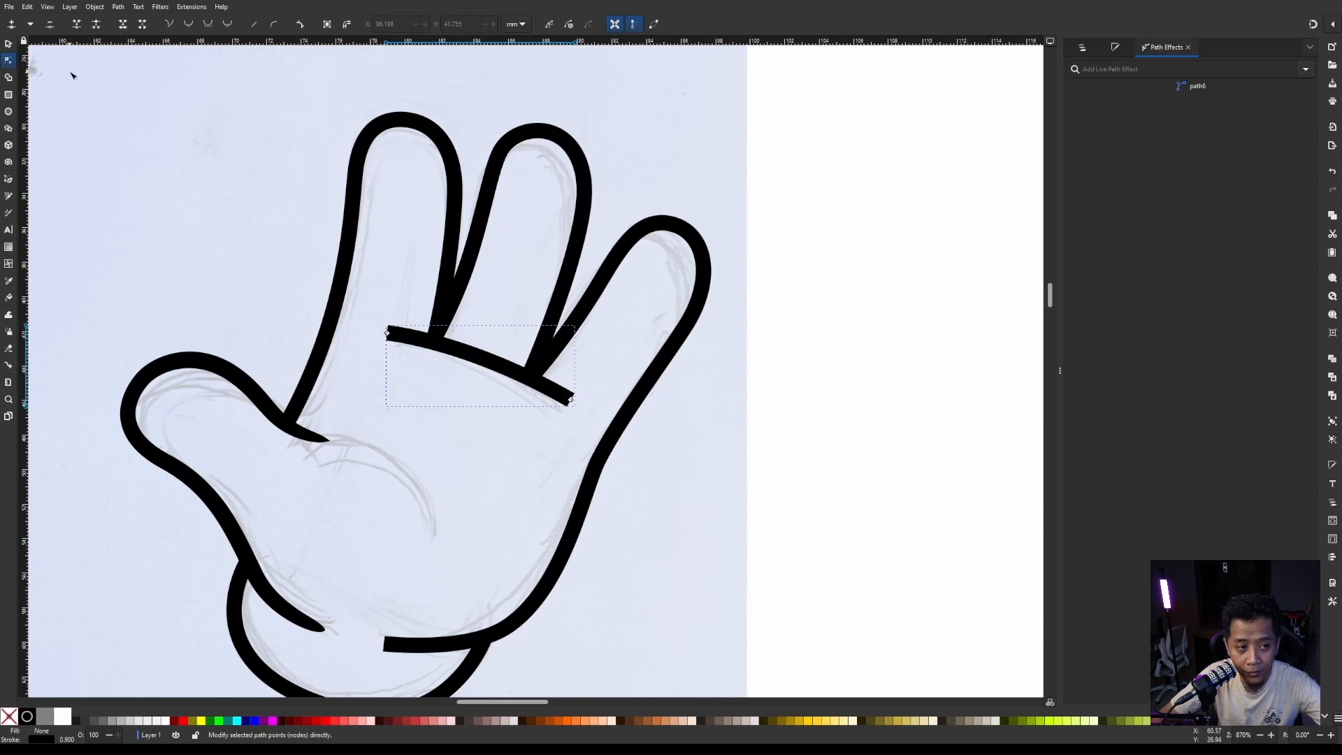
pyautogui.click(1117, 68)
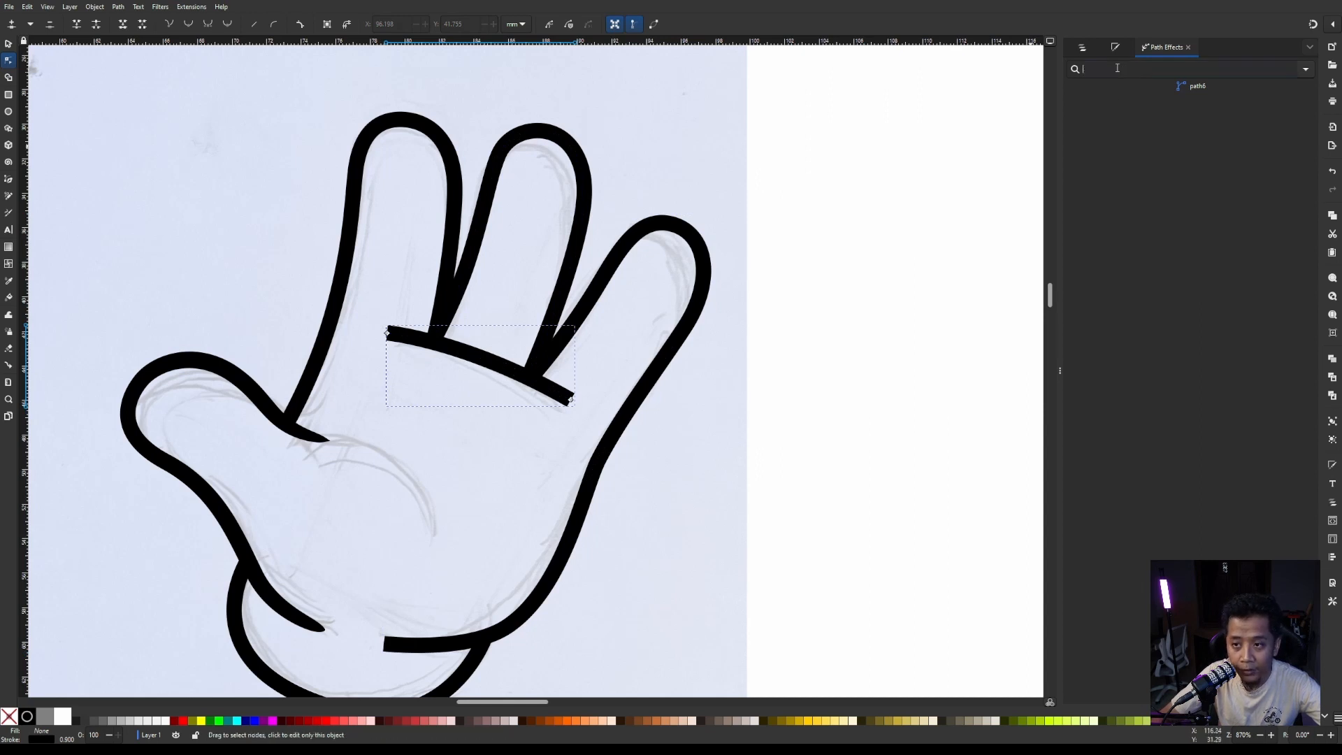
pyautogui.write('powe')
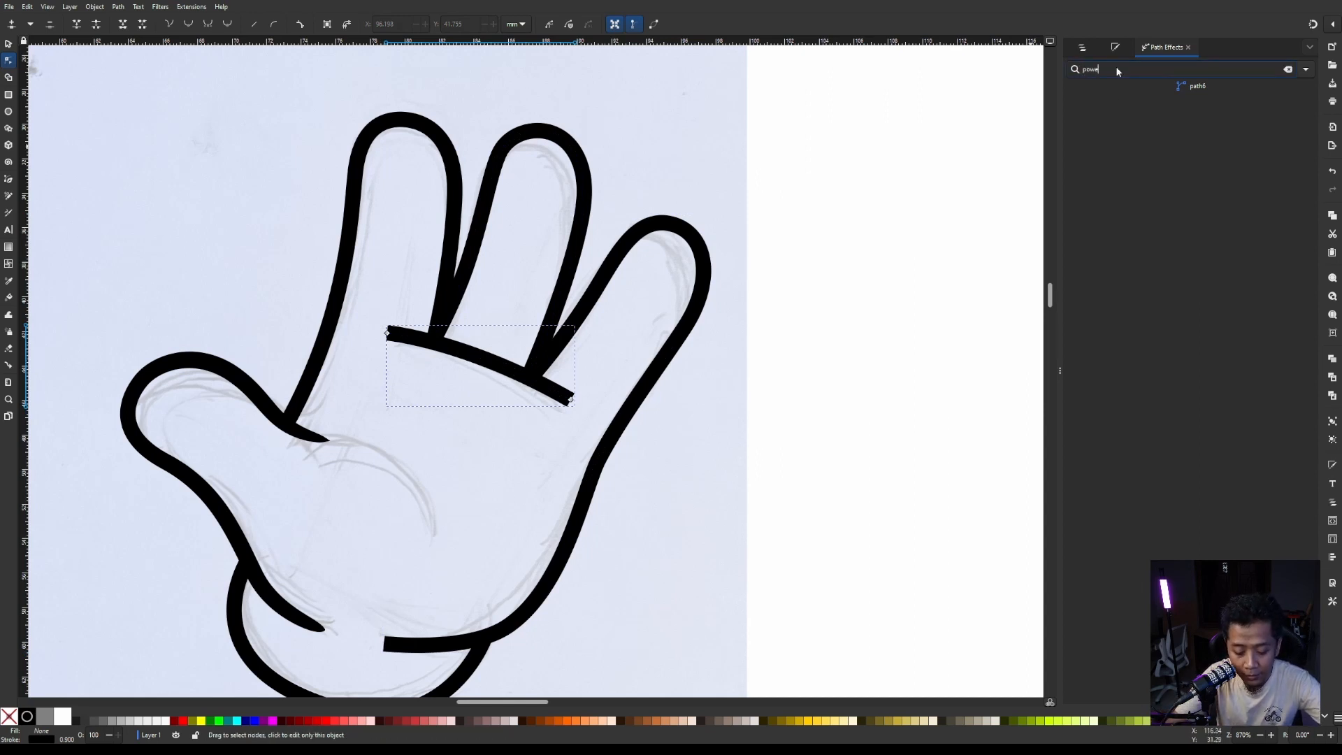
pyautogui.write('r')
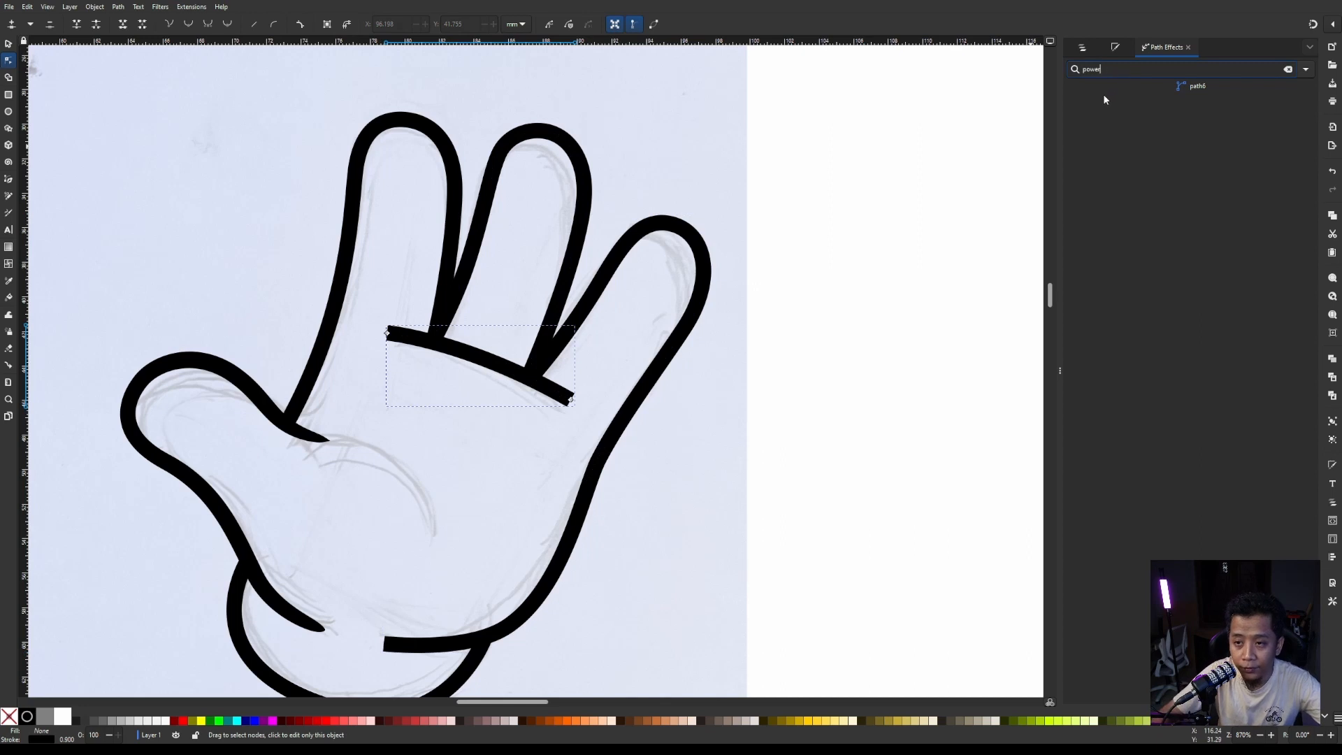
pyautogui.click(1104, 94)
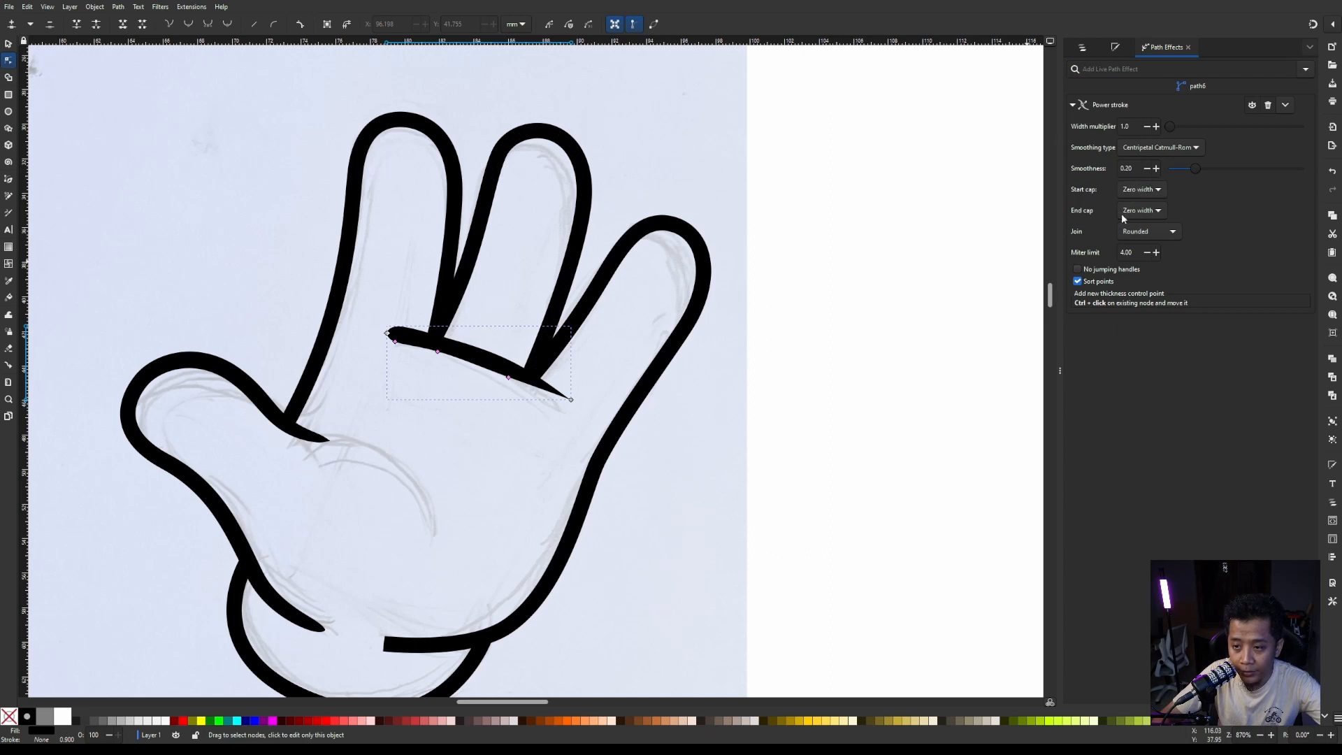
# Narrow both ends of the finger-base crease into slim tapers and shorten its end near the little finger slightly.
pyautogui.scroll(-1, 480, 330)
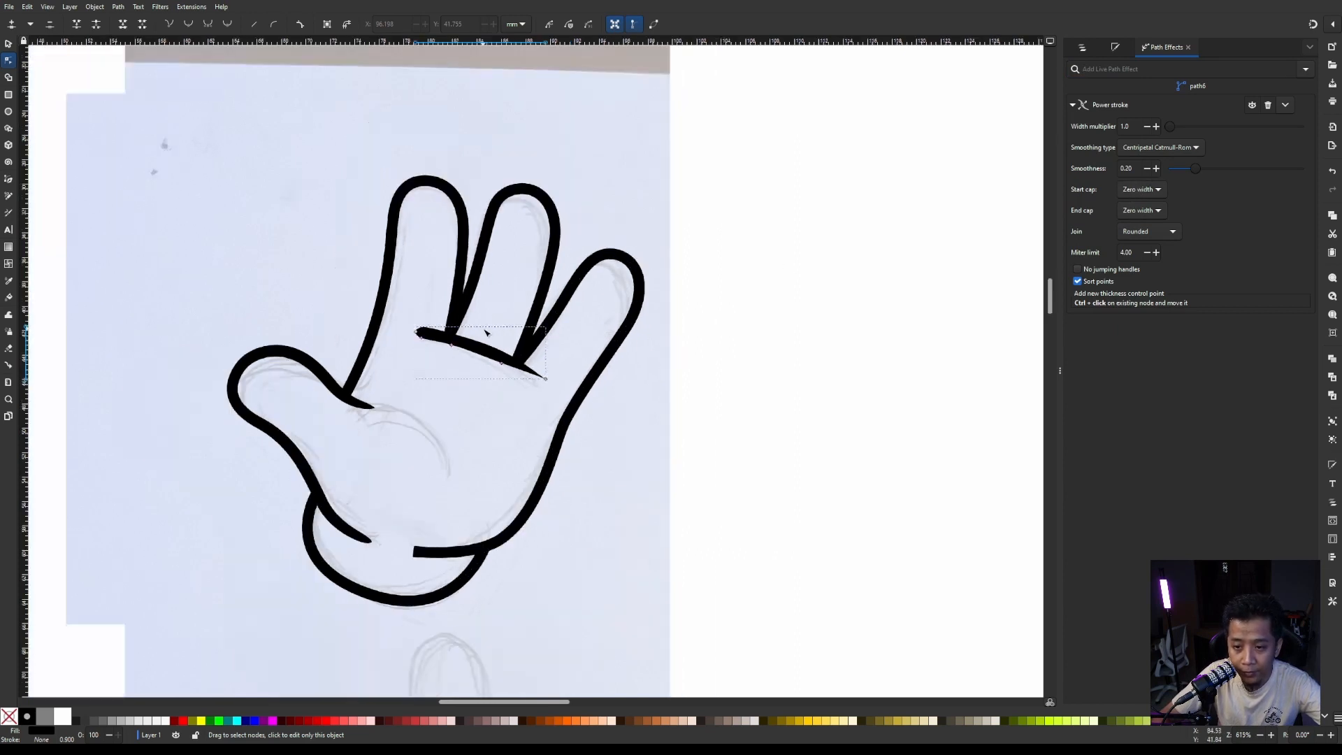
pyautogui.scroll(2, 419, 343)
pyautogui.moveTo(409, 348); pyautogui.dragTo(413, 340)
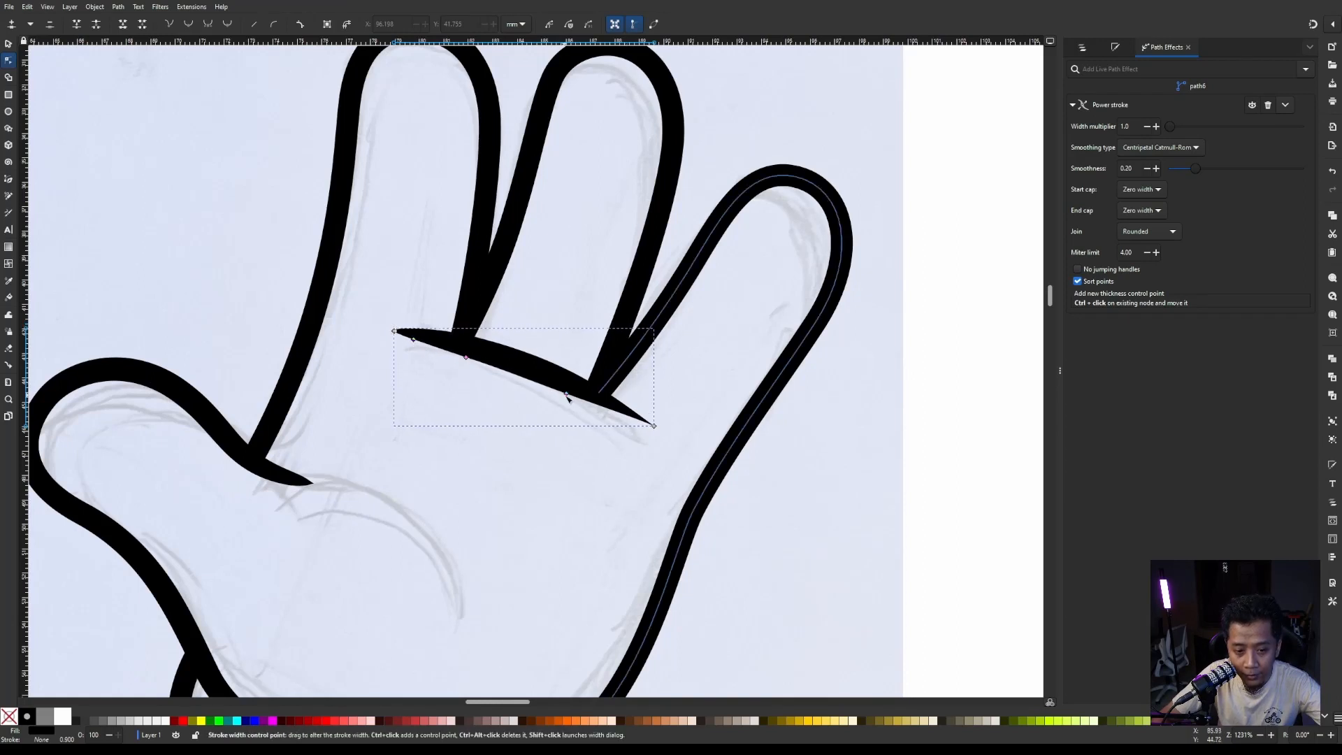
pyautogui.moveTo(567, 394); pyautogui.dragTo(642, 422)
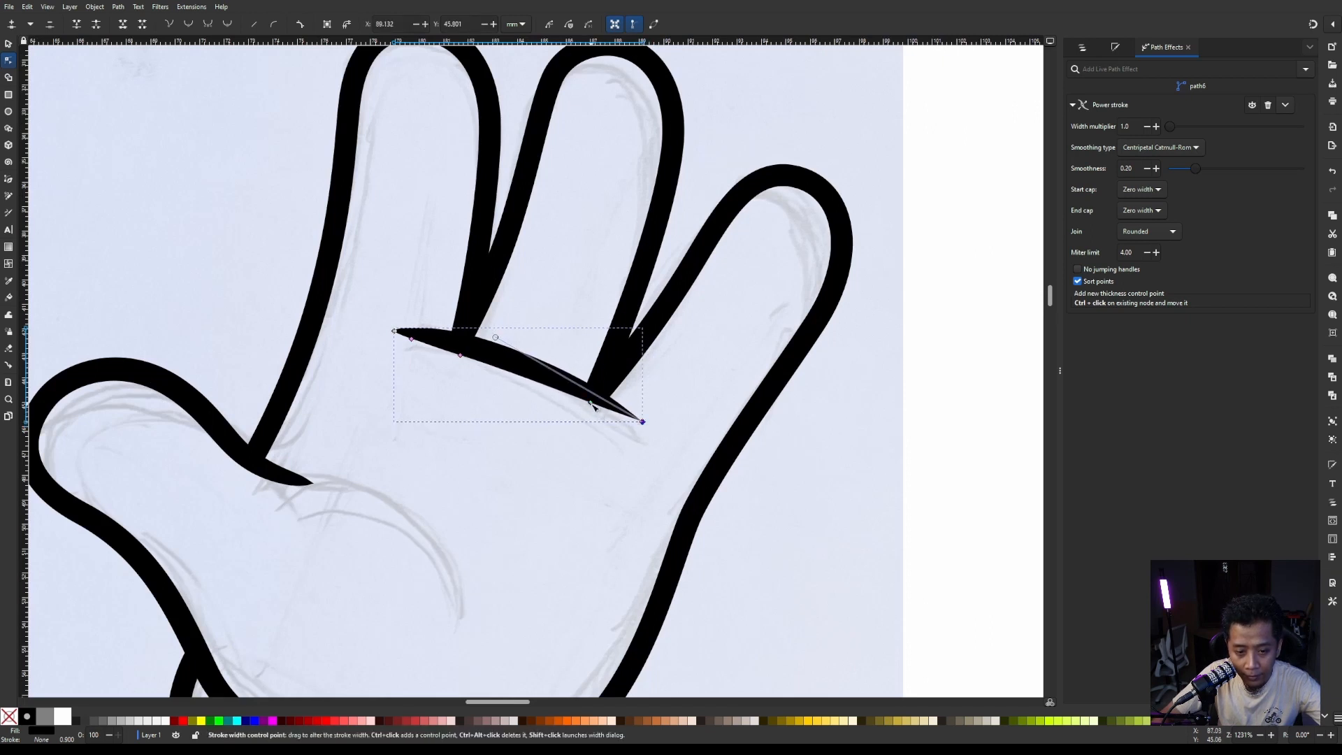
pyautogui.moveTo(592, 405); pyautogui.dragTo(616, 414)
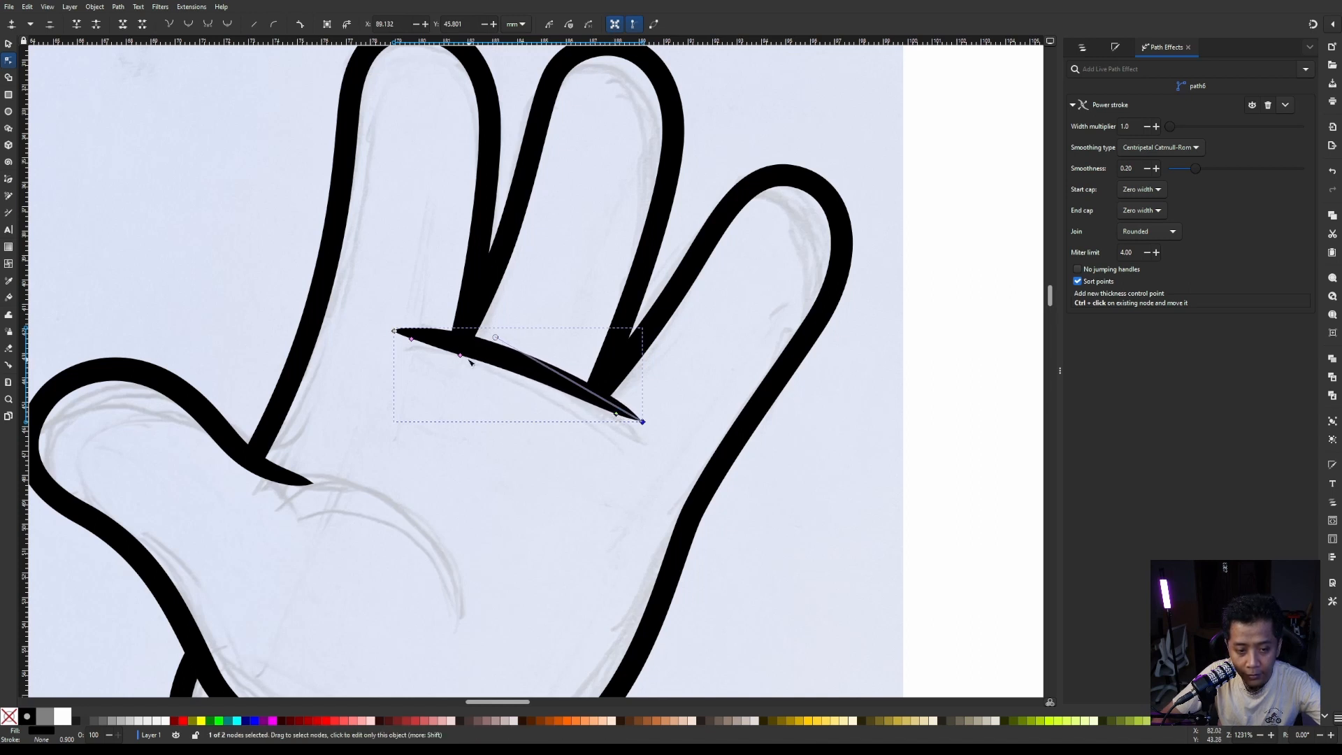
# Deselect the finger-base crease and examine the line ends across the whole open-palm hand.
pyautogui.scroll(-3, 586, 244)
pyautogui.scroll(3, 510, 464)
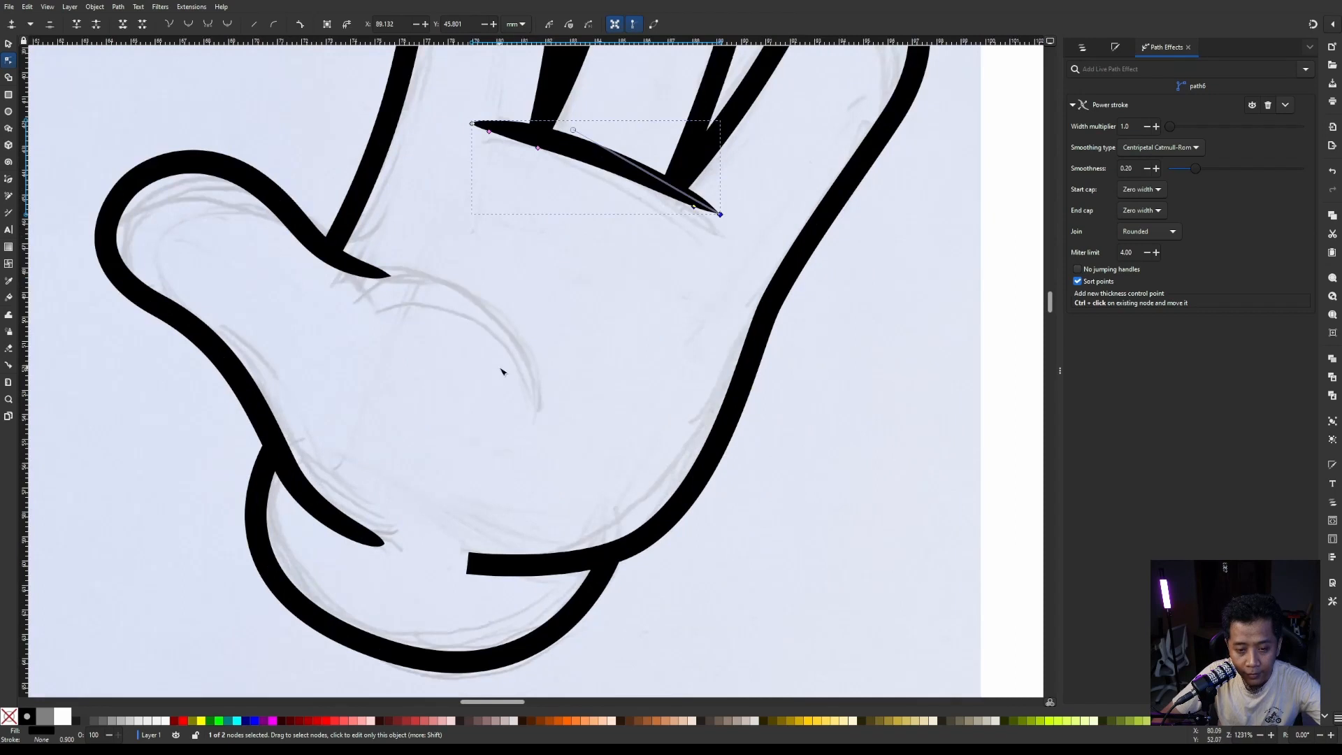
pyautogui.scroll(-3, 502, 372)
pyautogui.scroll(2, 560, 256)
pyautogui.scroll(-2, 586, 218)
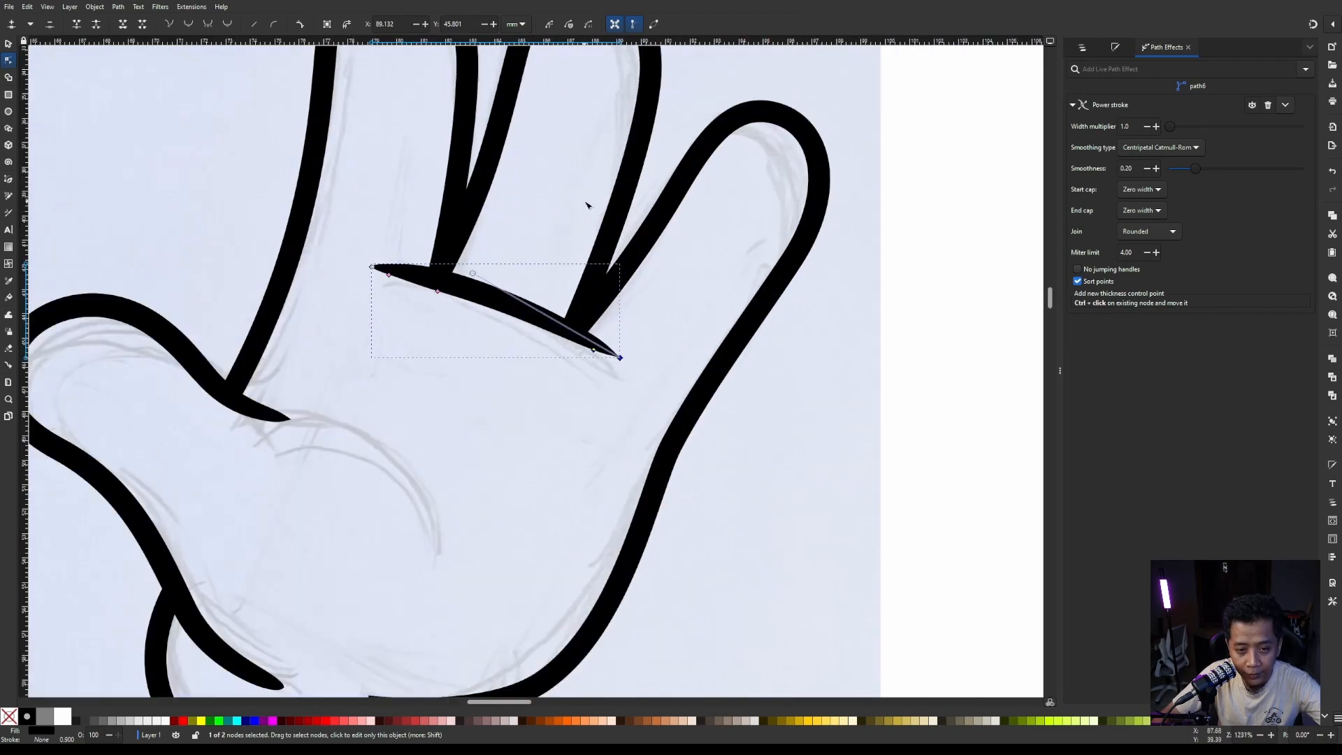
pyautogui.scroll(1, 527, 322)
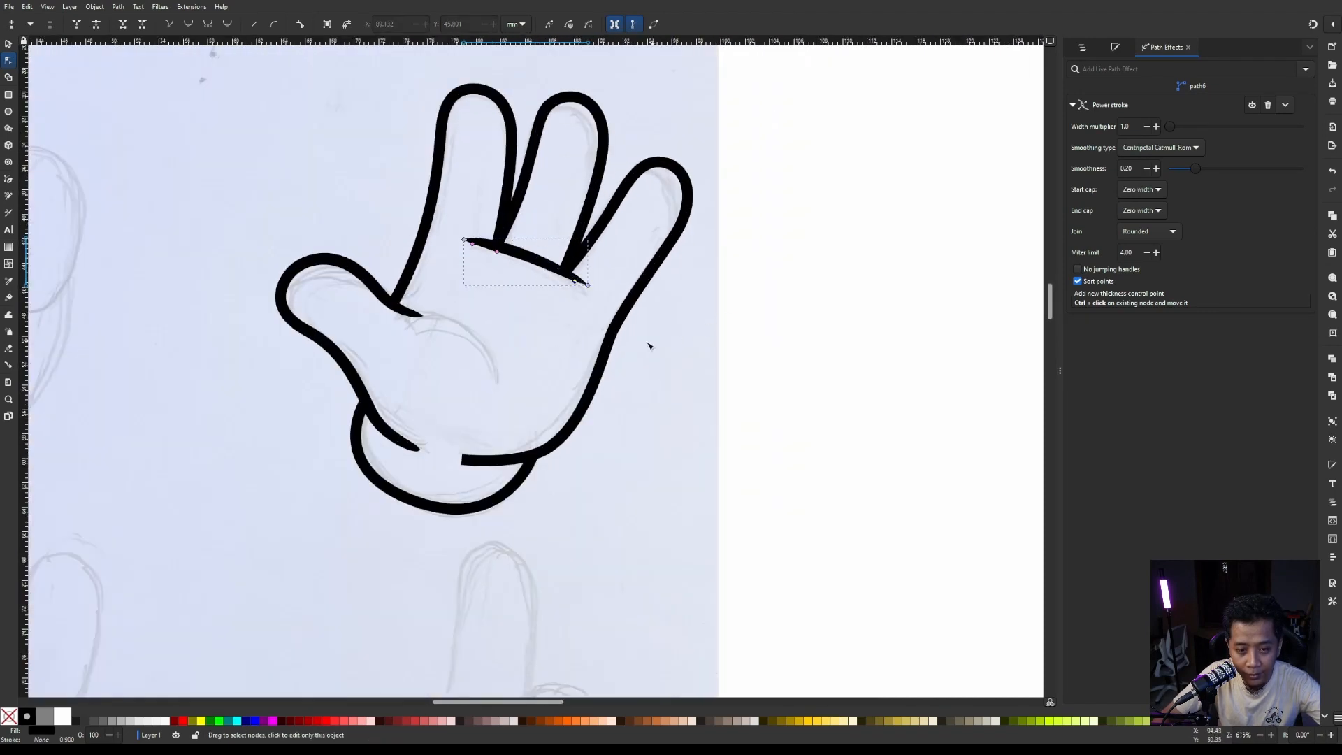
pyautogui.click(928, 306)
pyautogui.scroll(-1, 526, 246)
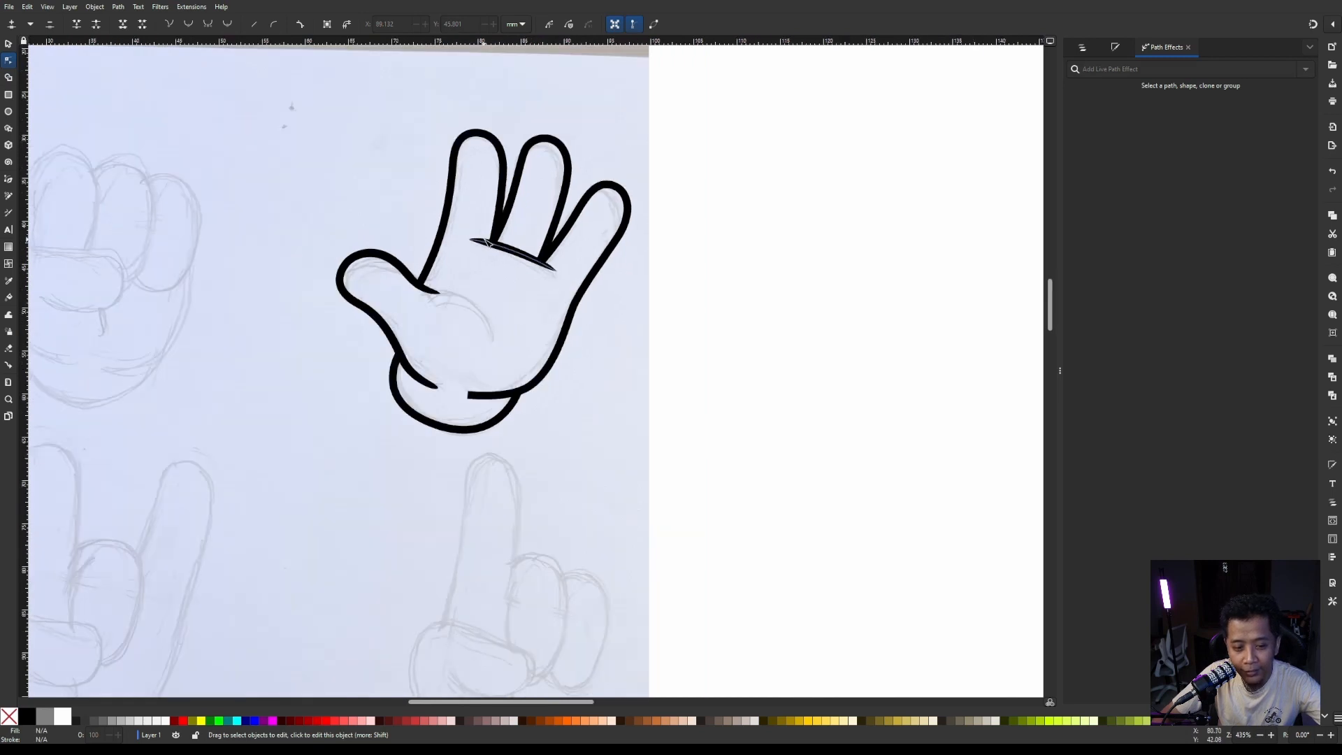
pyautogui.scroll(1, 423, 270)
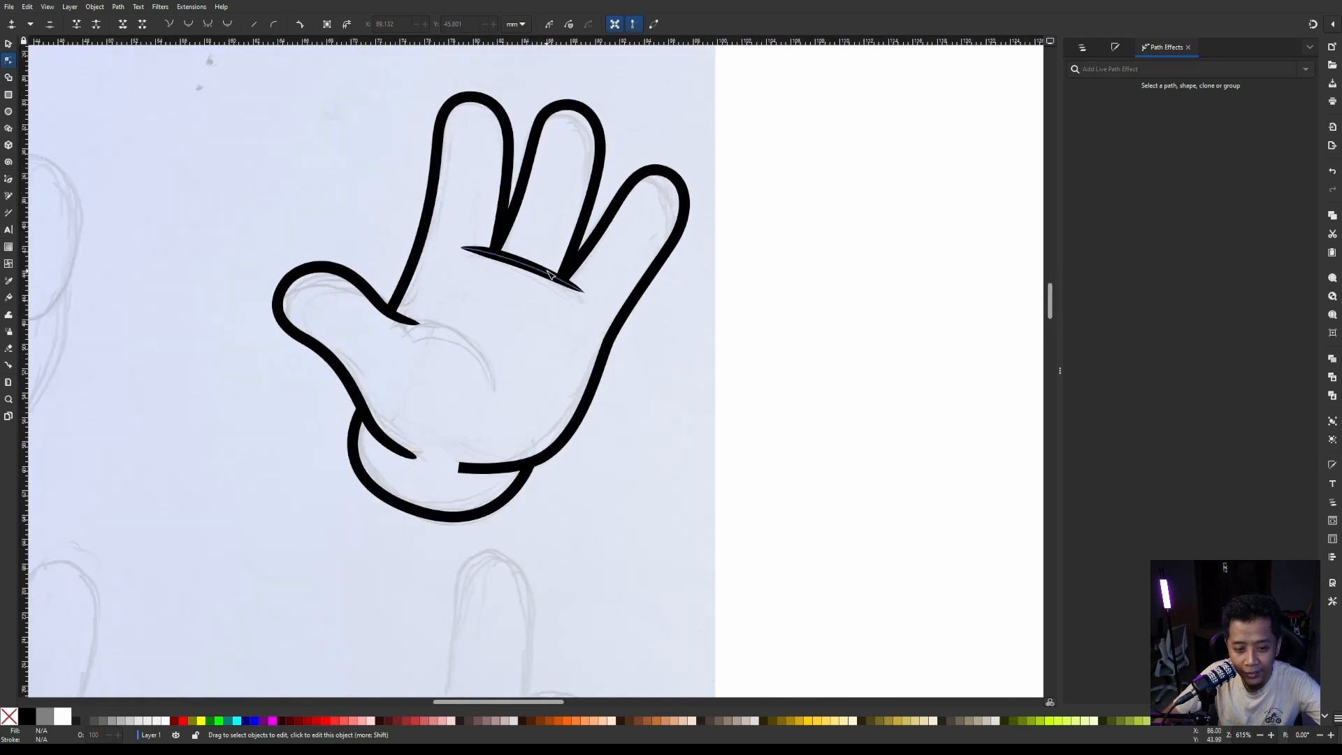
pyautogui.scroll(1, 456, 235)
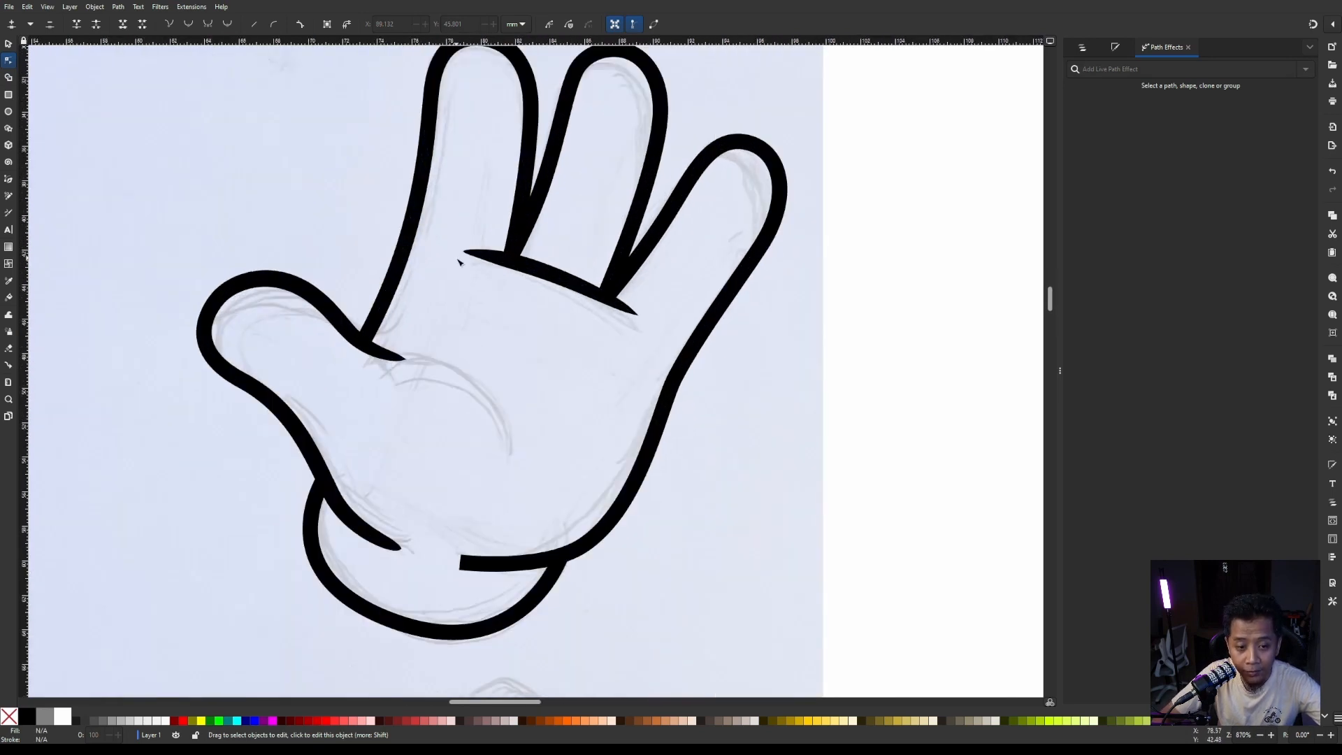
pyautogui.scroll(-2, 551, 260)
pyautogui.scroll(2, 575, 249)
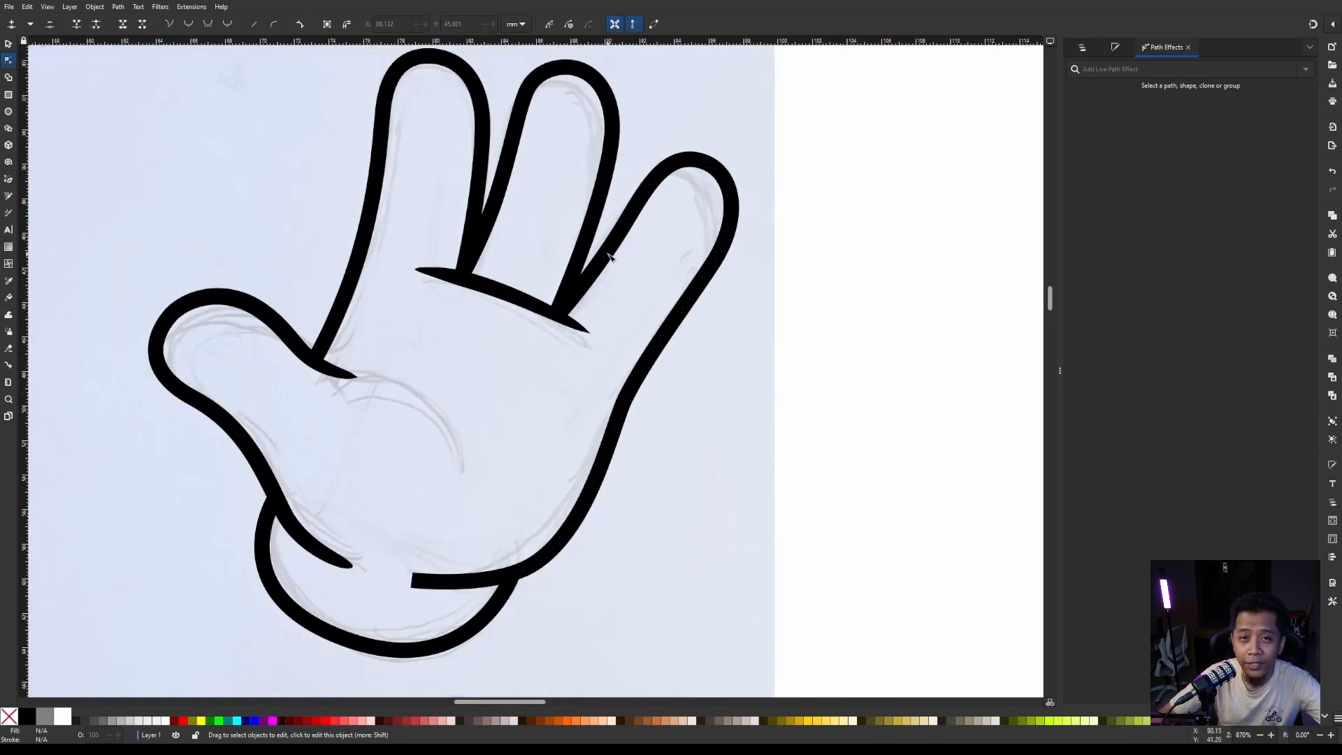
pyautogui.scroll(-1, 606, 405)
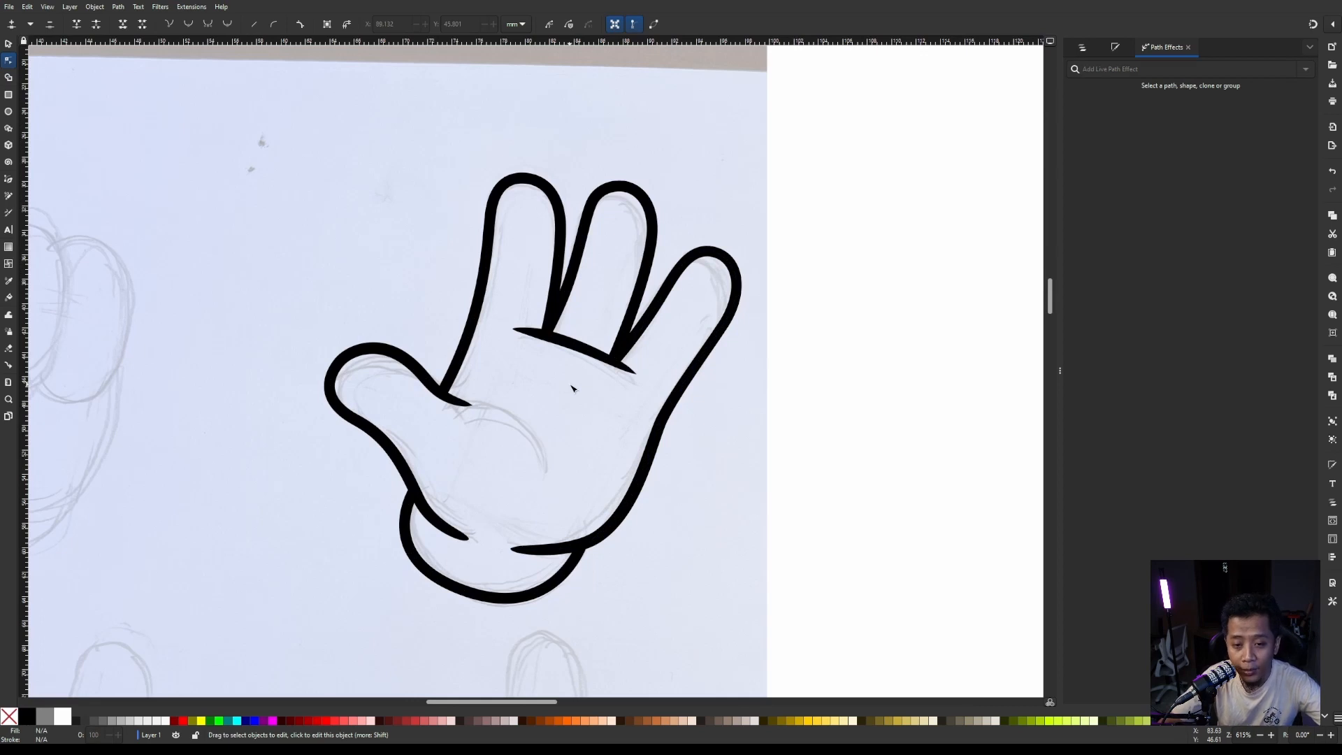
# Fine-tune the index finger outline by nudging the node on its side facing the middle finger.
pyautogui.click(561, 233)
pyautogui.scroll(1, 560, 231)
pyautogui.moveTo(565, 241); pyautogui.dragTo(568, 240)
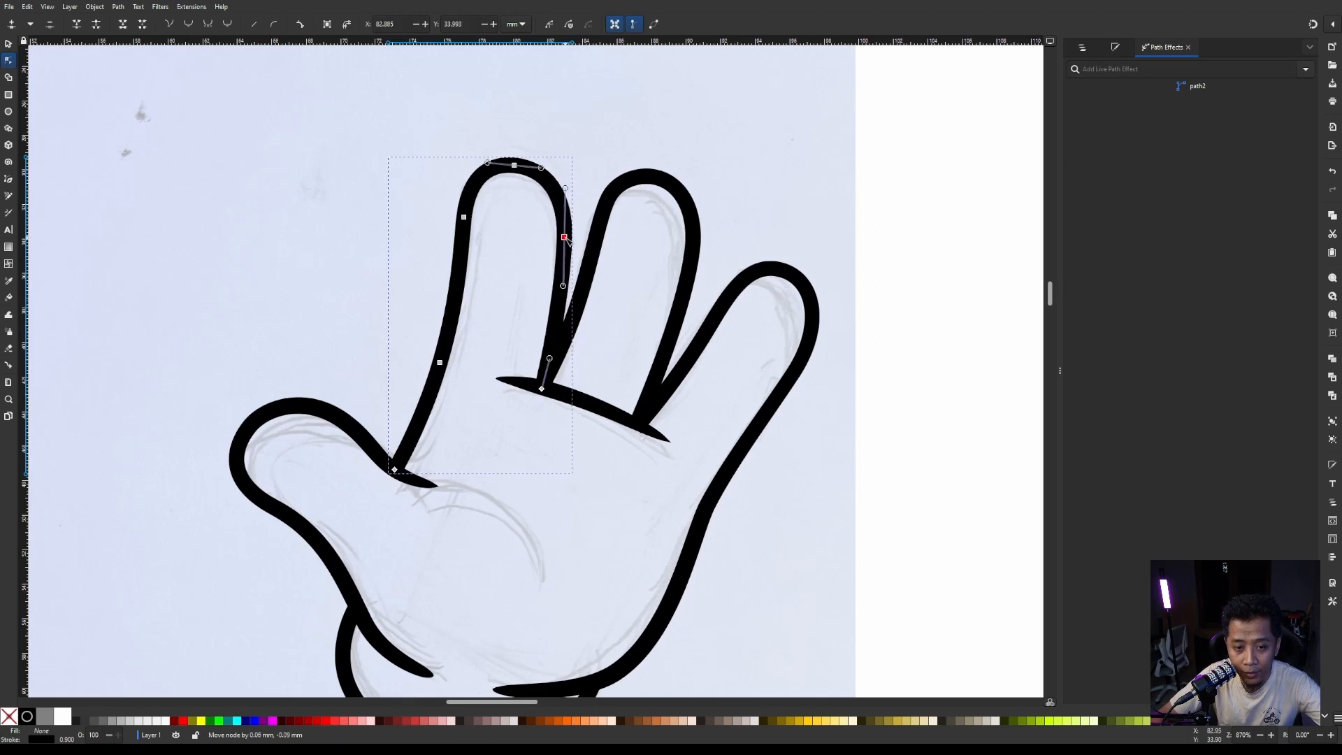
# Refine the middle finger outline by shifting the node facing the index finger slightly and moving the opposite side node inward.
pyautogui.click(578, 308)
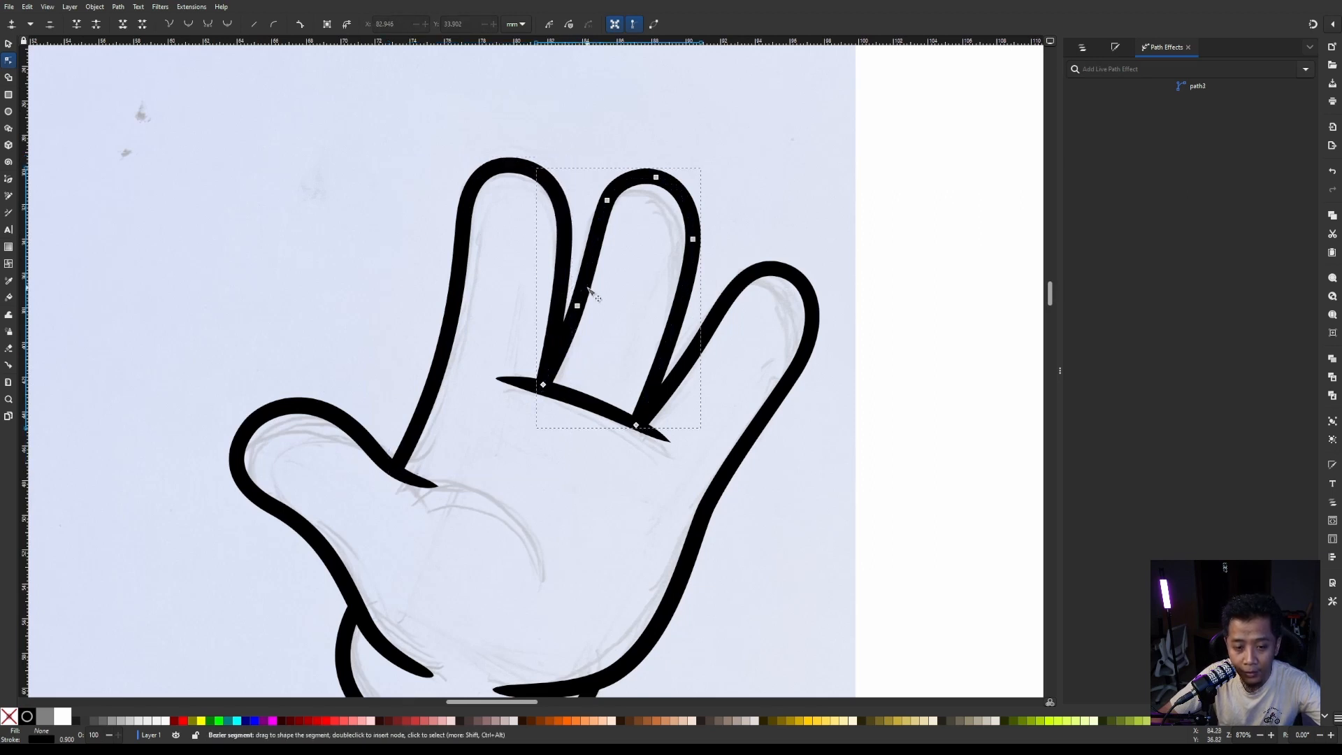
pyautogui.moveTo(578, 308); pyautogui.dragTo(579, 305)
pyautogui.moveTo(580, 302); pyautogui.dragTo(579, 302)
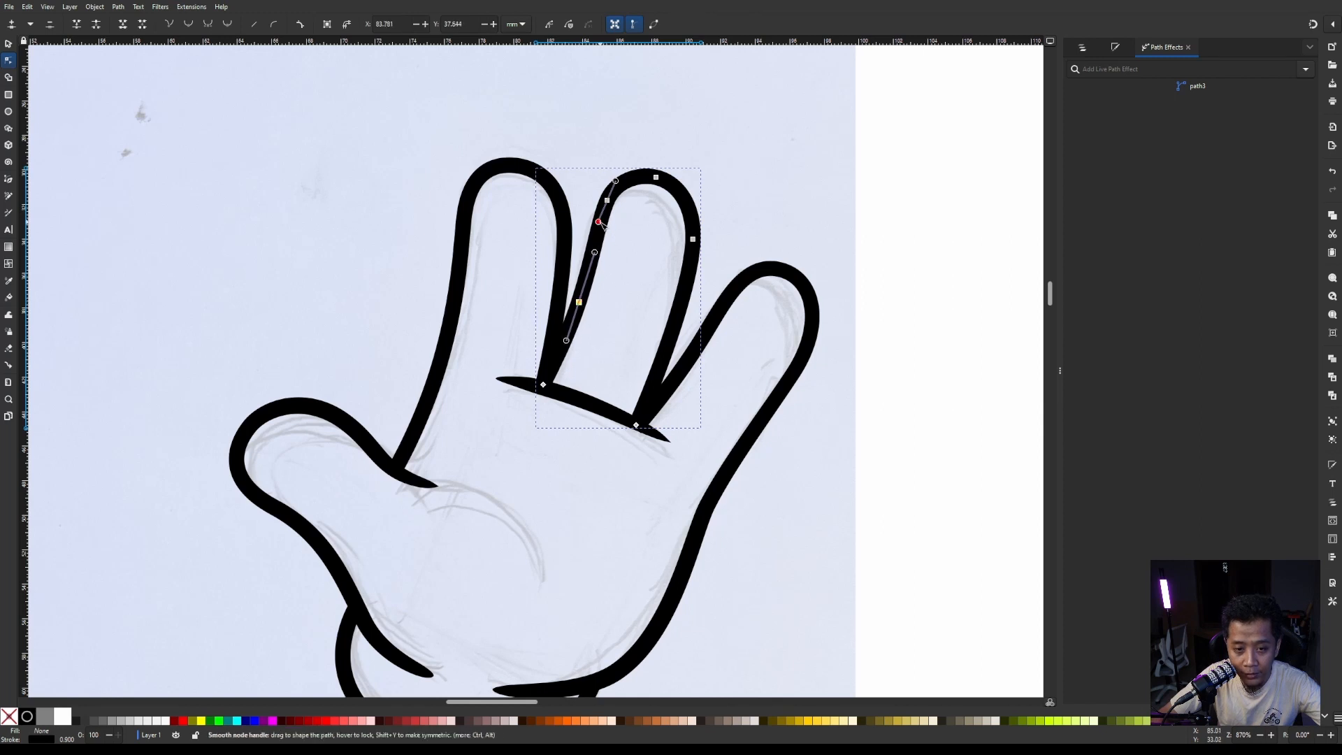
pyautogui.click(693, 239)
pyautogui.moveTo(692, 240); pyautogui.dragTo(690, 241)
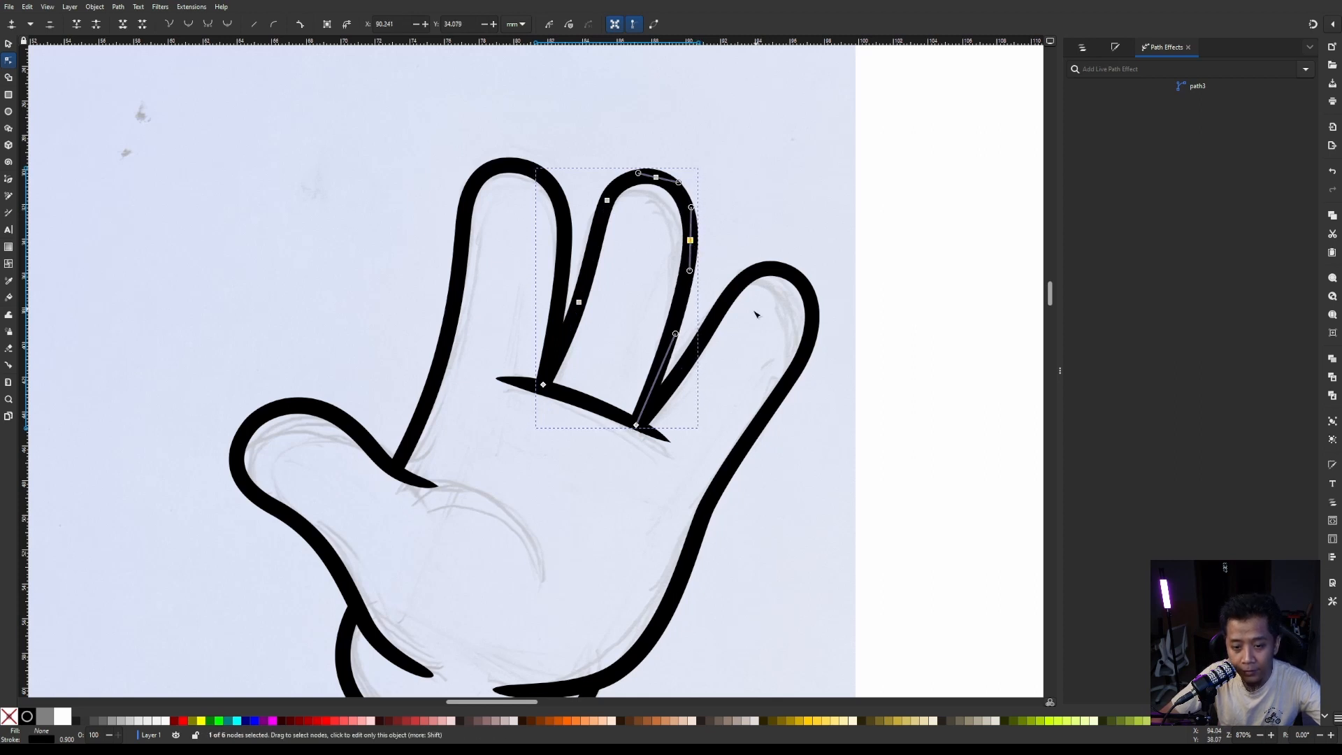
pyautogui.scroll(-3, 696, 212)
pyautogui.scroll(2, 727, 209)
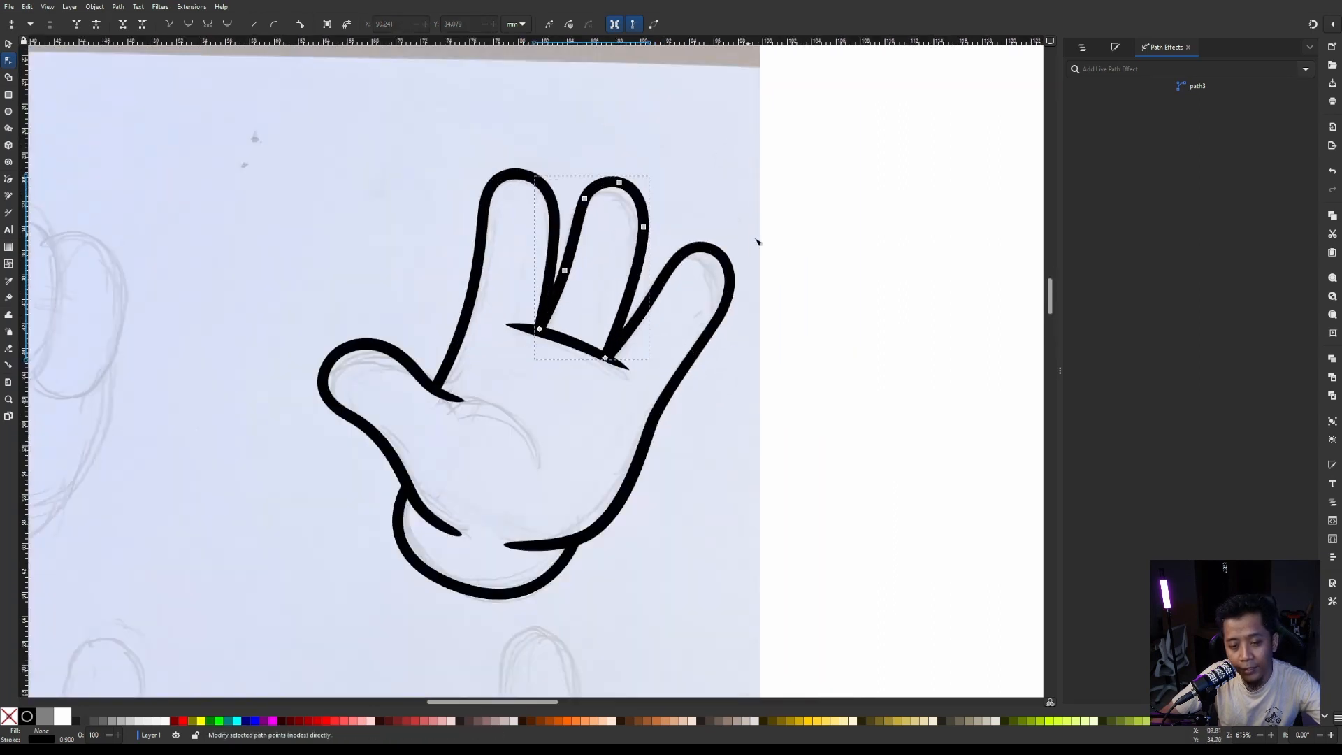
pyautogui.click(788, 249)
pyautogui.scroll(-3, 713, 224)
pyautogui.scroll(2, 646, 253)
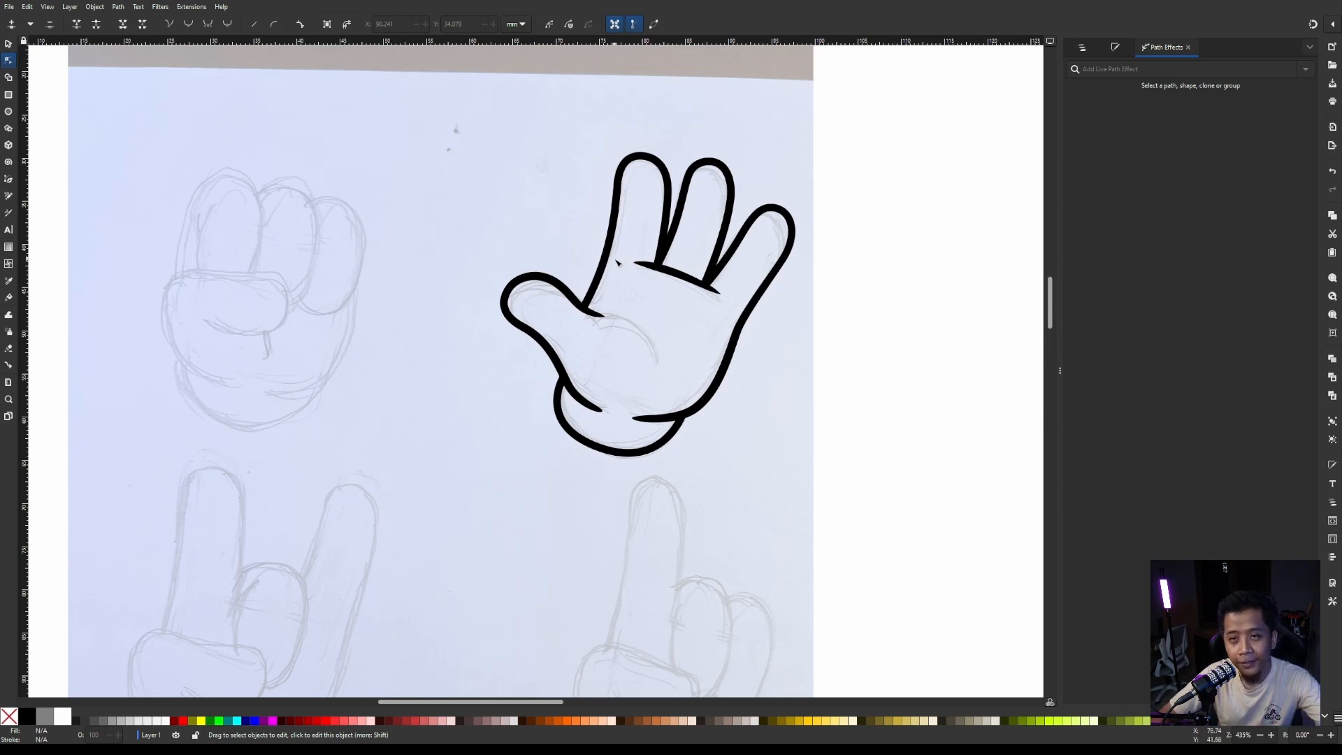
# Draw a light blue background rectangle about 55 × 56 mm on the blank page beside the sketch photo.
pyautogui.click(8, 43)
pyautogui.scroll(-2, 592, 280)
pyautogui.scroll(1, 638, 240)
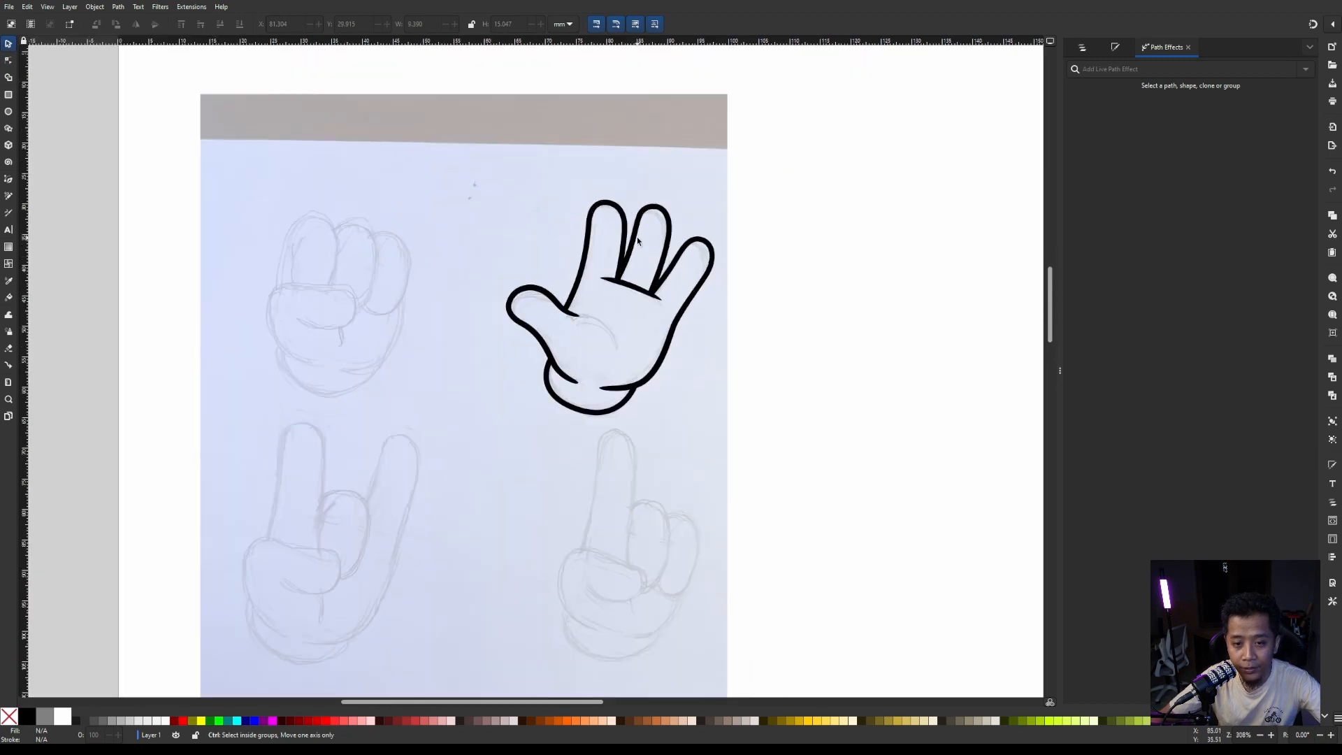
pyautogui.scroll(-2, 638, 240)
pyautogui.scroll(2, 632, 227)
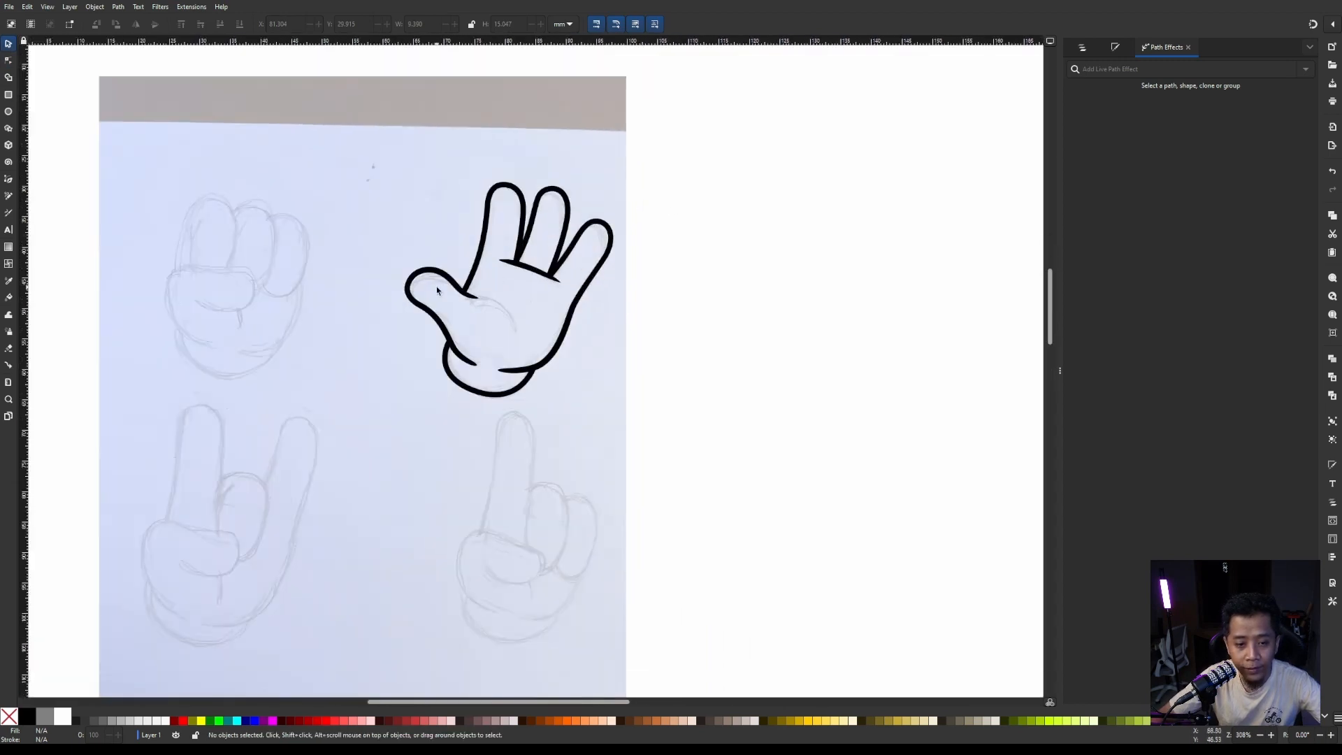
pyautogui.click(8, 95)
pyautogui.moveTo(676, 130); pyautogui.dragTo(1013, 474)
pyautogui.hscroll(1, 629, 215)
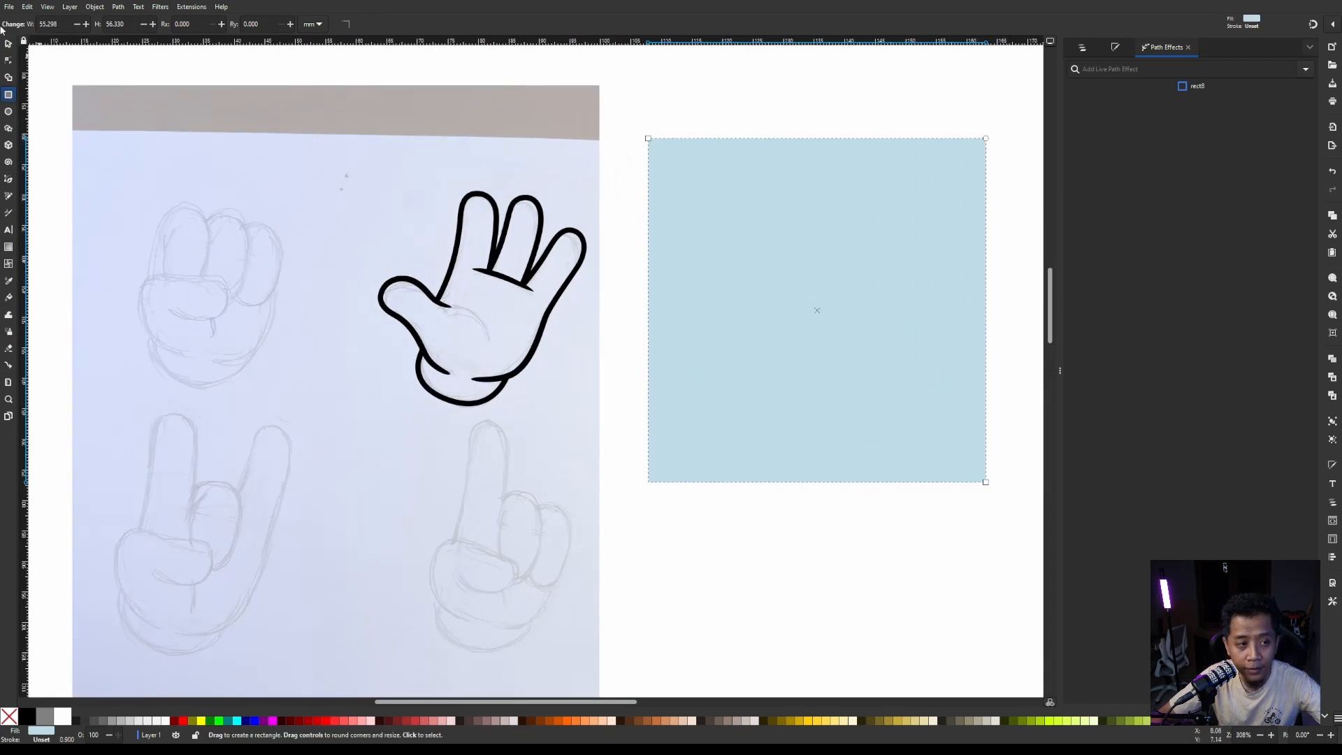
# Duplicate the six open-palm hand paths and place the copy on the light blue rectangle.
pyautogui.click(10, 44)
pyautogui.moveTo(629, 165)
pyautogui.mouseDown()
pyautogui.moveTo(524, 224)
pyautogui.moveTo(358, 417)
pyautogui.mouseUp()
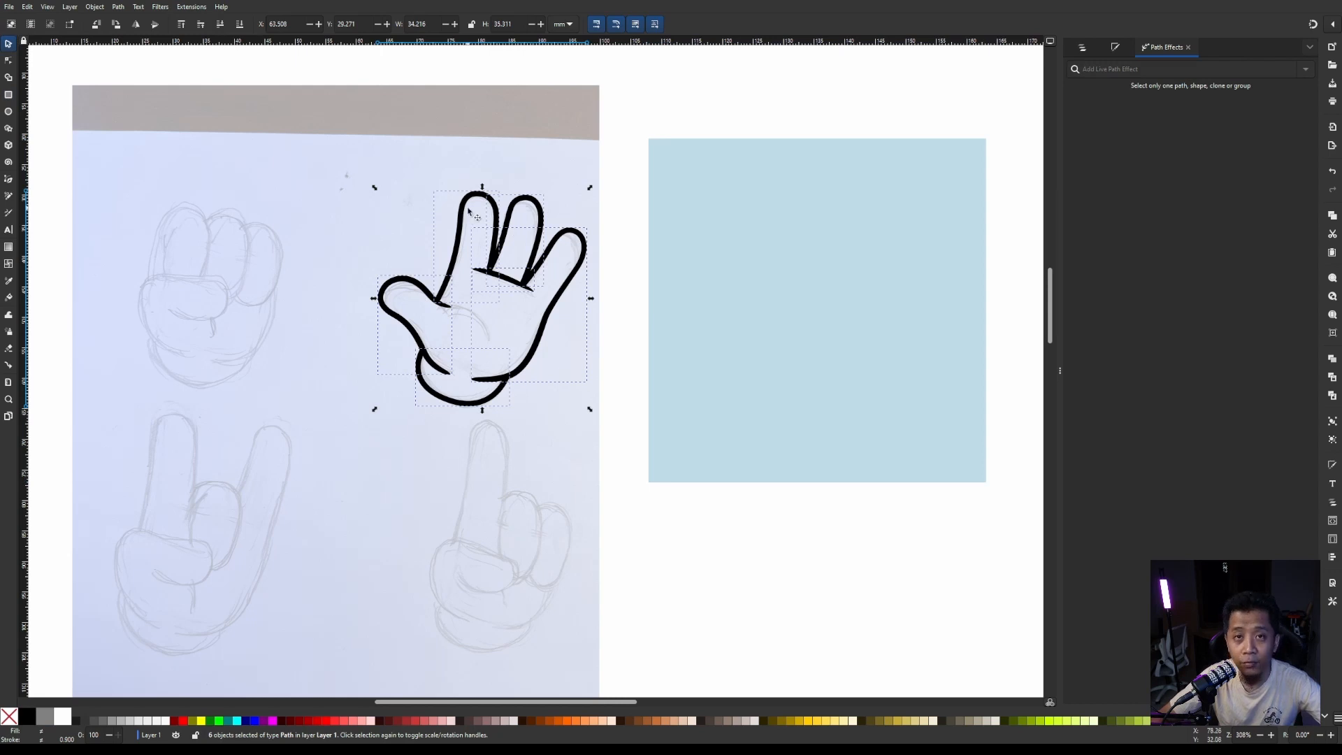
pyautogui.scroll(-1, 465, 223)
pyautogui.scroll(1, 529, 262)
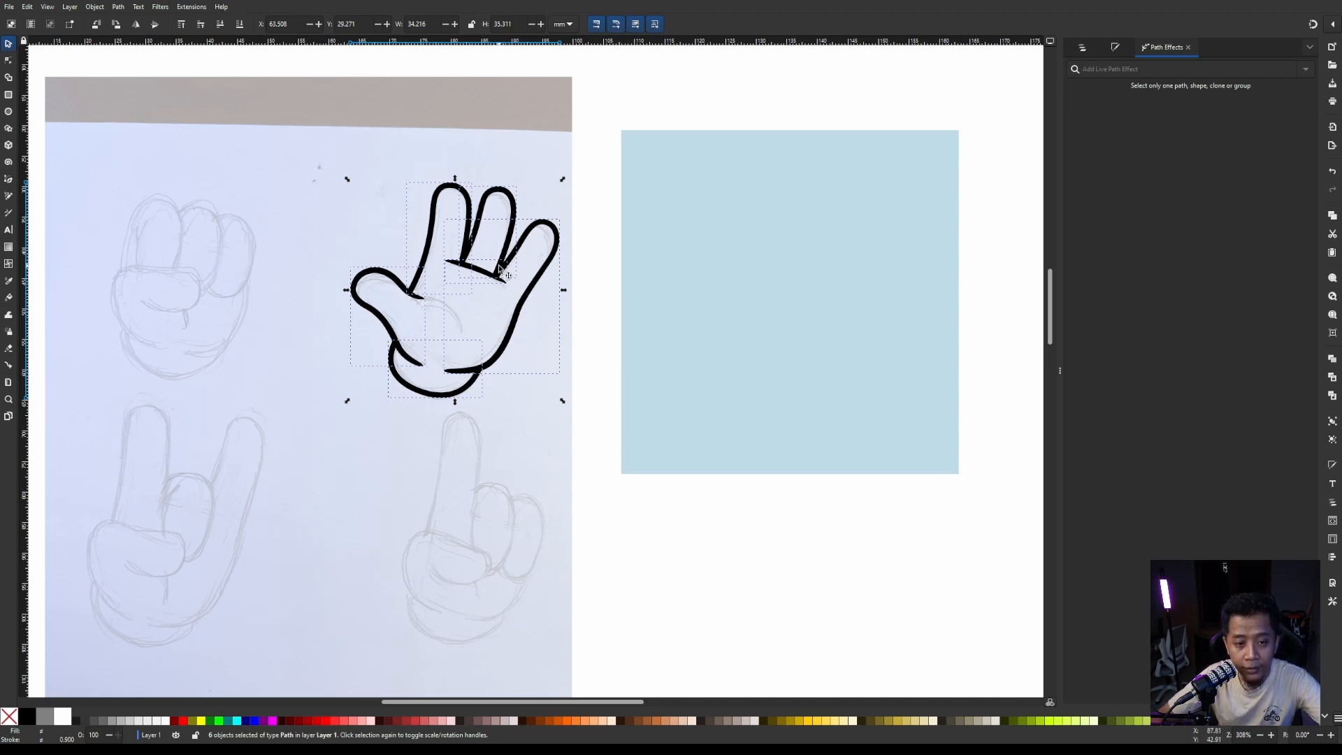
pyautogui.hotkey('ctrl', 'd')
pyautogui.moveTo(501, 270); pyautogui.dragTo(838, 275)
pyautogui.scroll(-2, 630, 211)
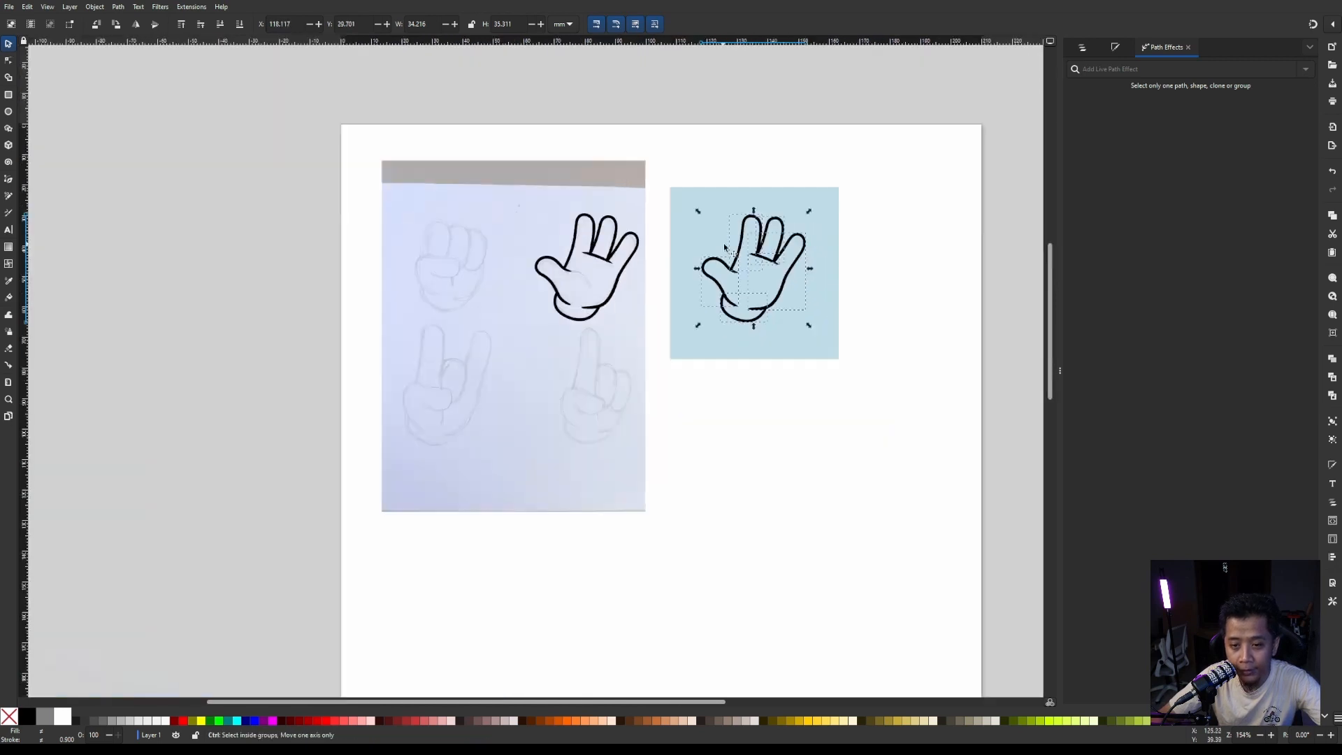
pyautogui.scroll(2, 822, 236)
pyautogui.scroll(1, 690, 344)
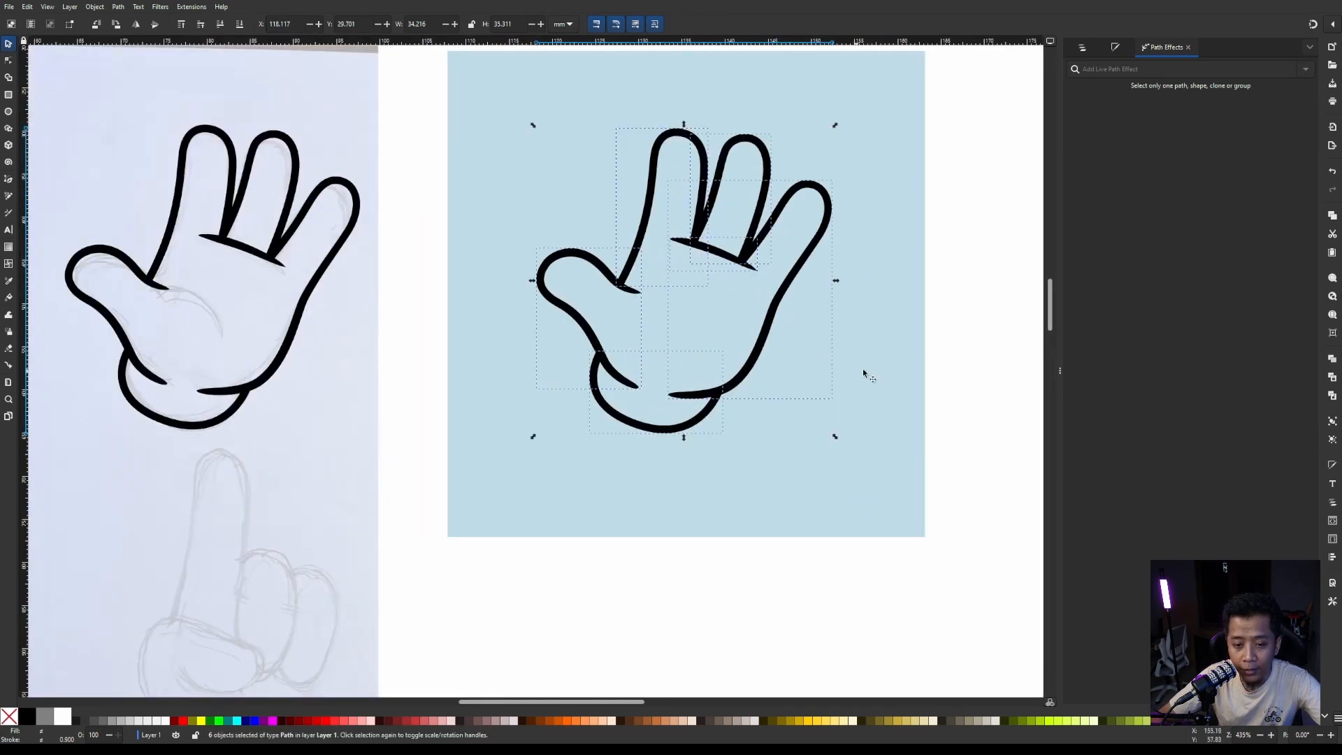
pyautogui.press('Escape')
# Adjust the Power stroke width control at the lower end of the copied thumb outline to refine its taper.
pyautogui.scroll(2, 634, 387)
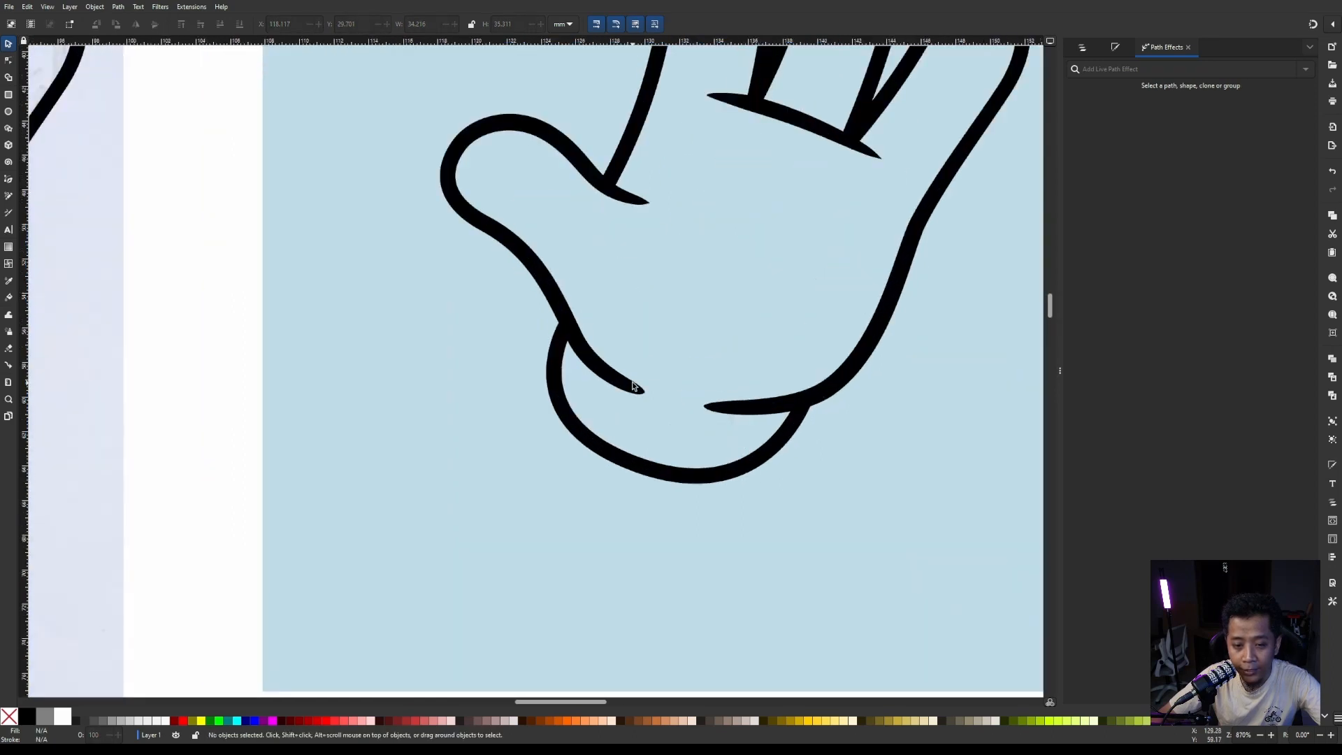
pyautogui.click(634, 386)
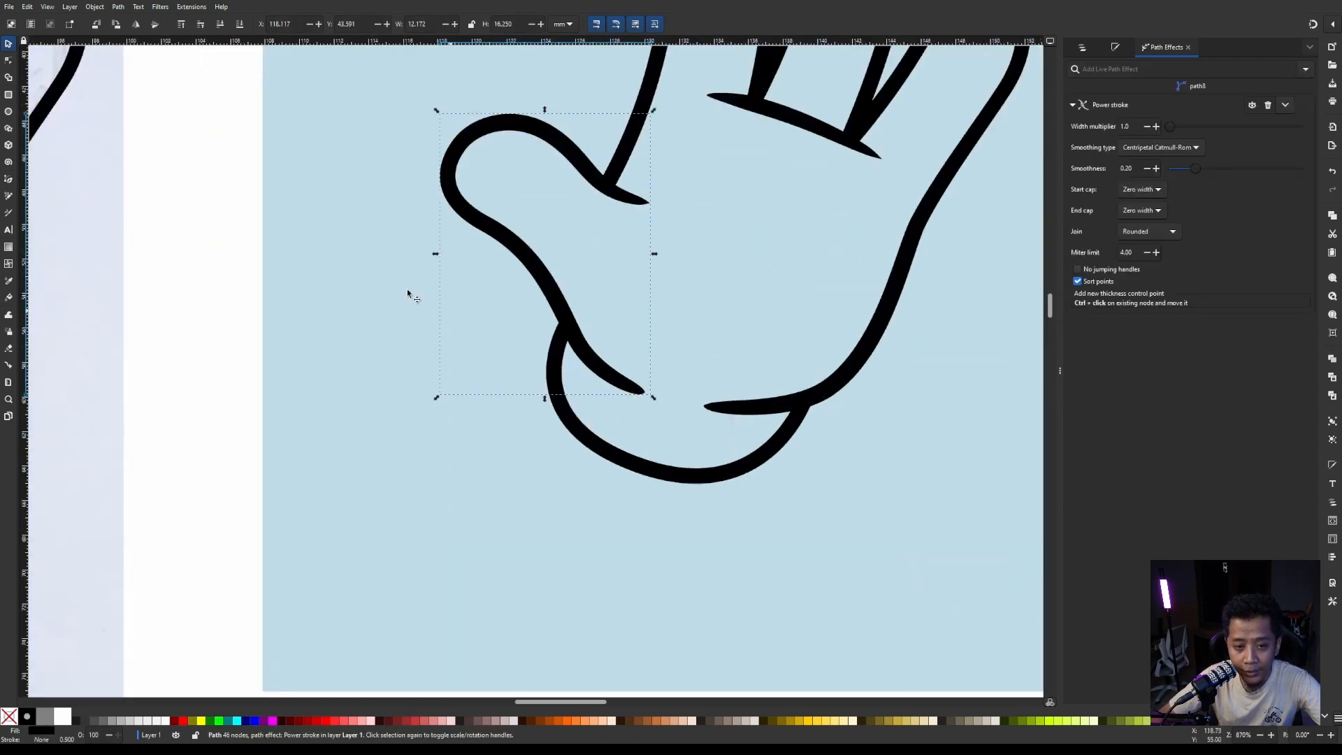
pyautogui.click(8, 61)
pyautogui.scroll(2, 636, 387)
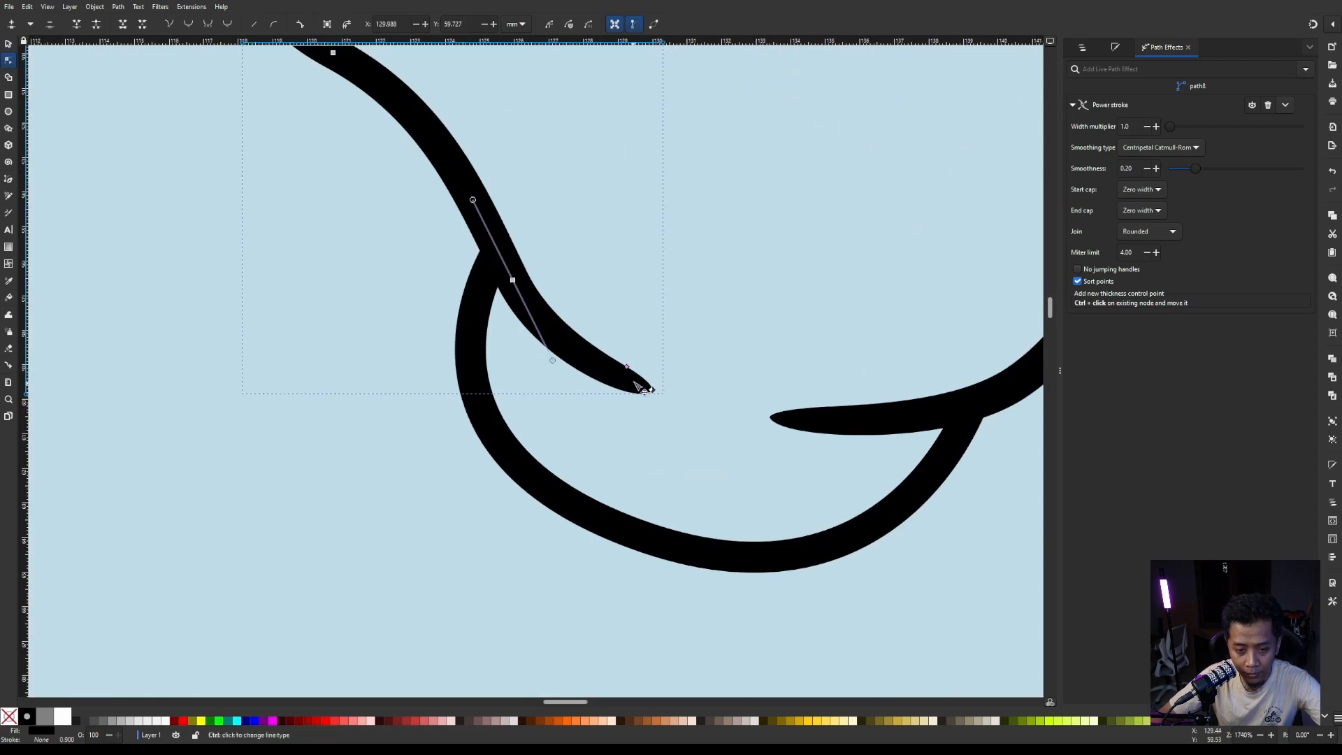
pyautogui.moveTo(627, 367); pyautogui.dragTo(634, 369)
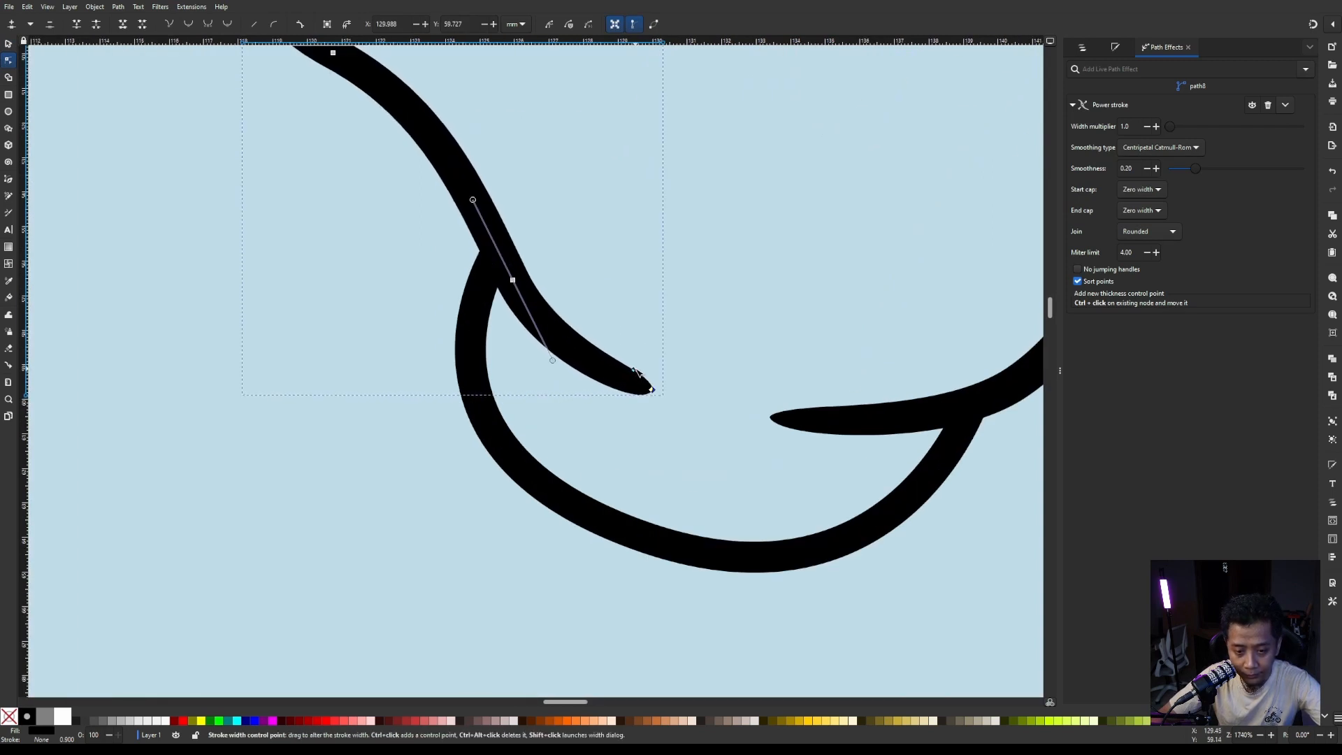
pyautogui.scroll(-4, 539, 348)
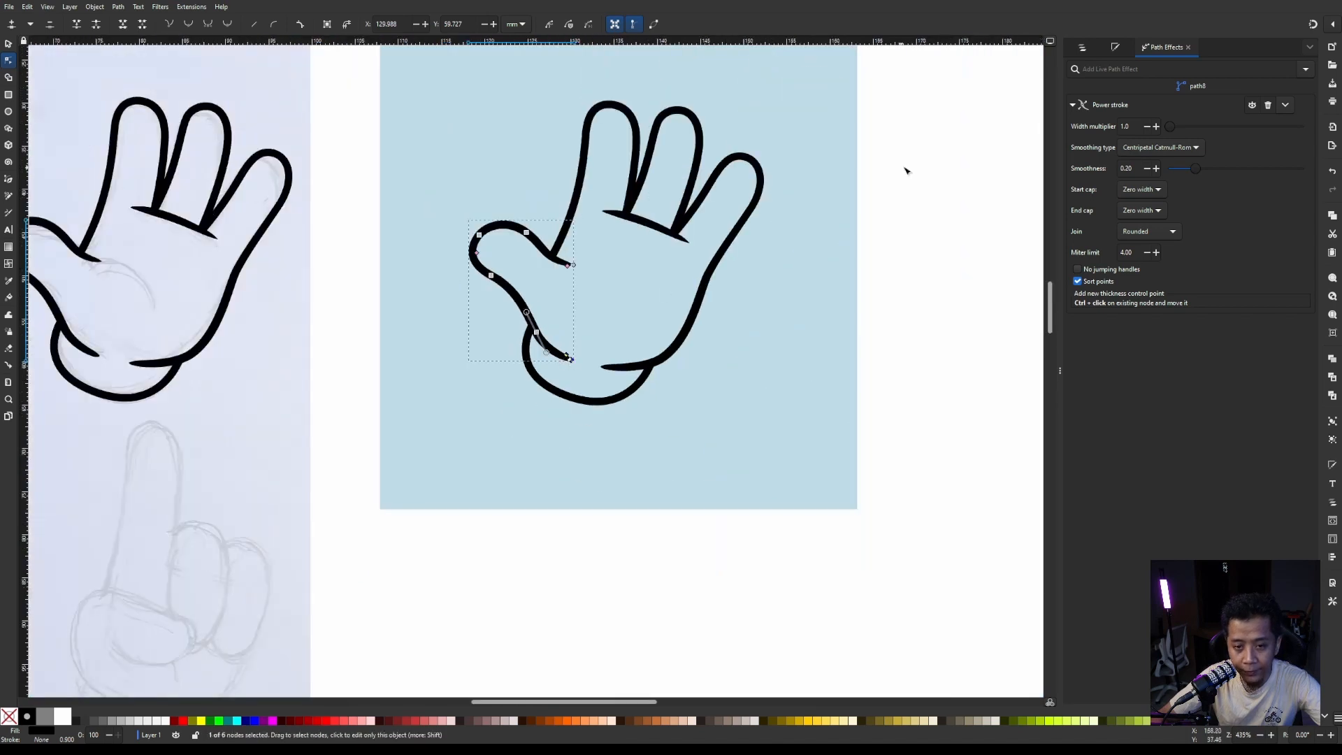
pyautogui.click(908, 170)
pyautogui.scroll(-1, 614, 297)
pyautogui.scroll(1, 561, 165)
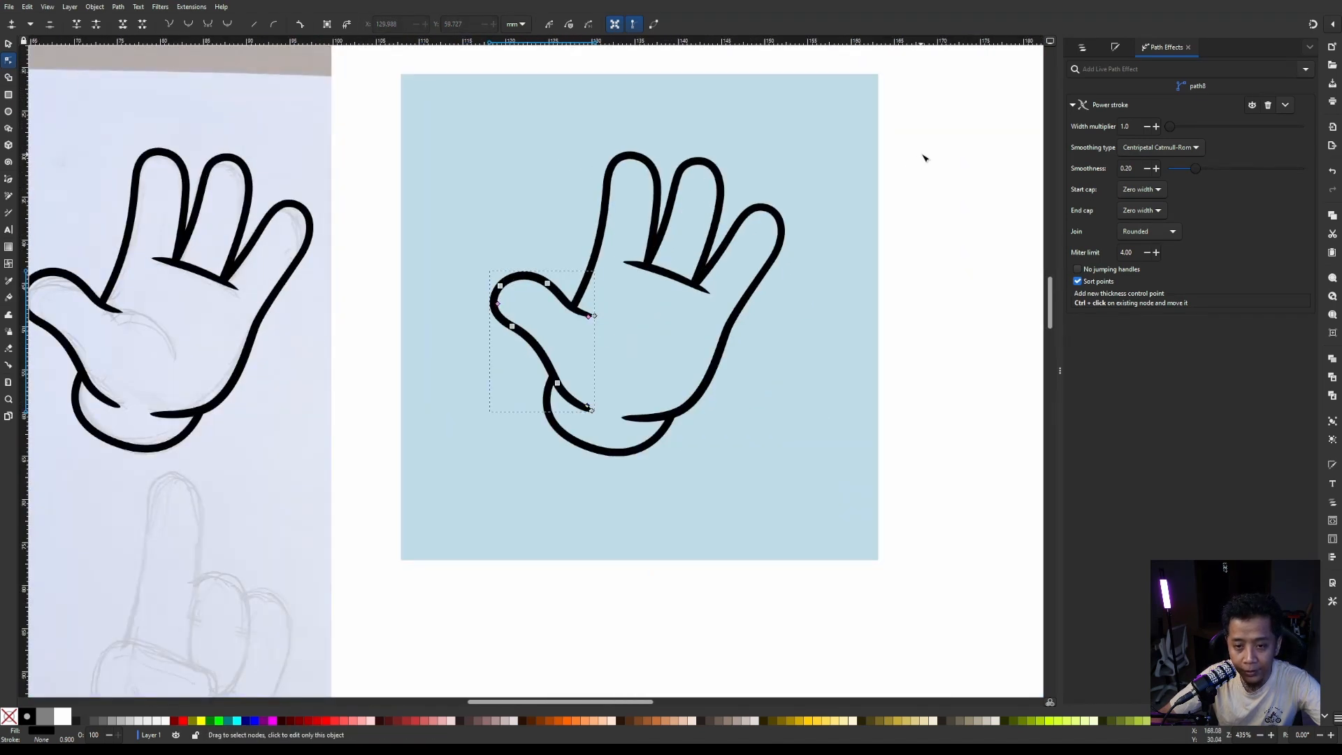
# Select all six paths of the copied hand and convert their strokes to filled paths.
pyautogui.scroll(-1, 923, 168)
pyautogui.moveTo(824, 186); pyautogui.dragTo(421, 476)
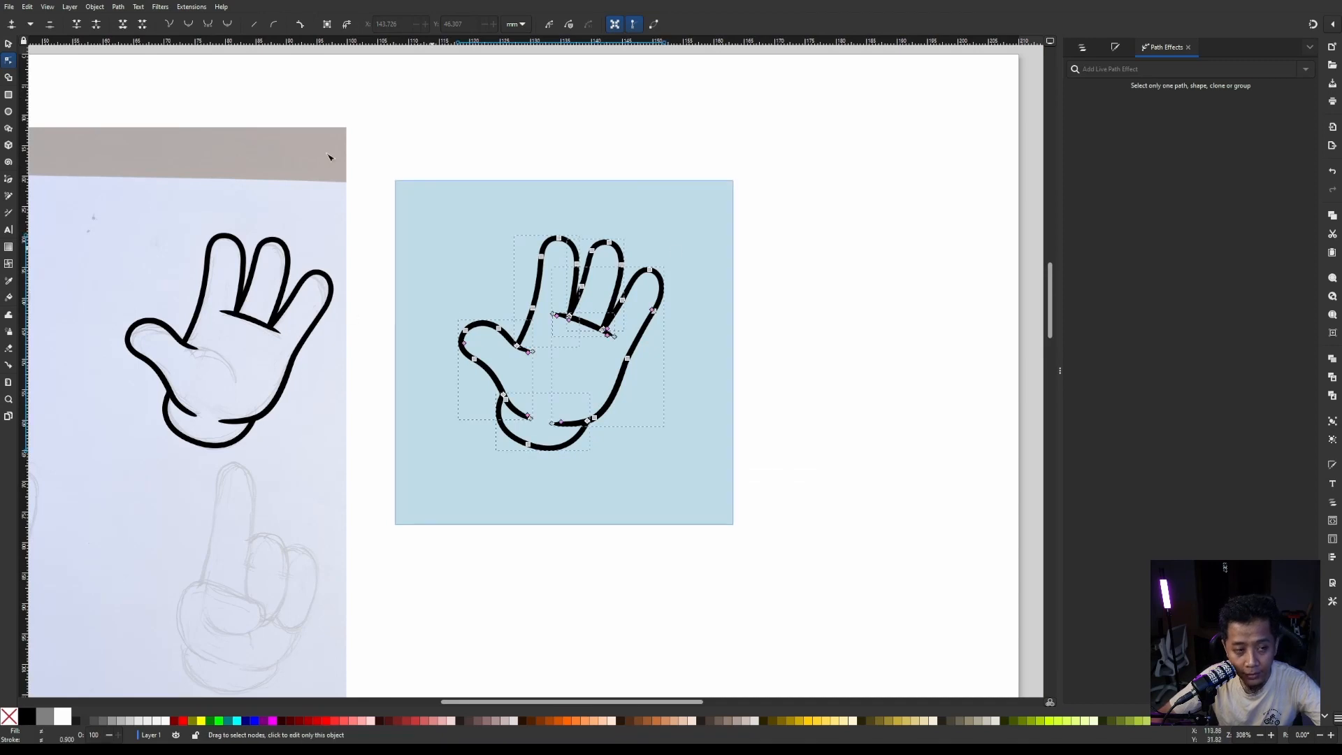
pyautogui.click(8, 44)
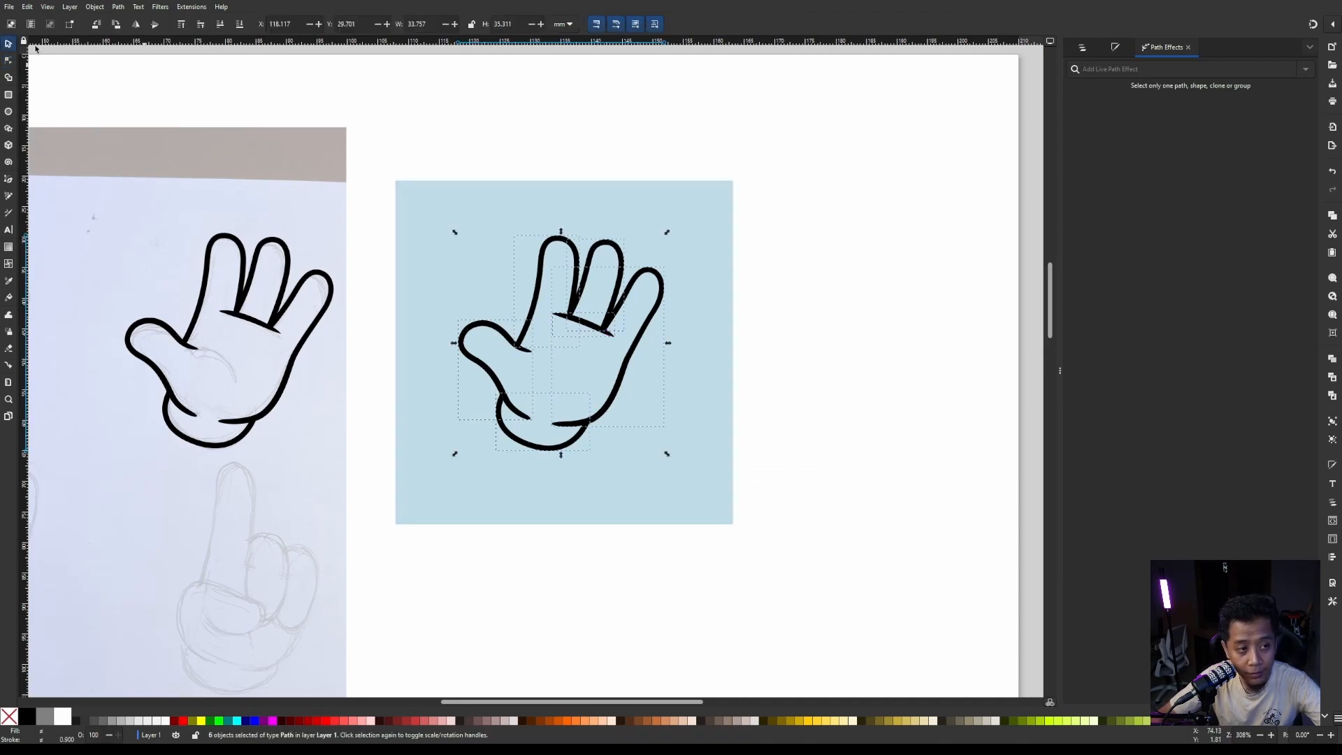
pyautogui.click(797, 241)
pyautogui.moveTo(817, 218); pyautogui.dragTo(415, 478)
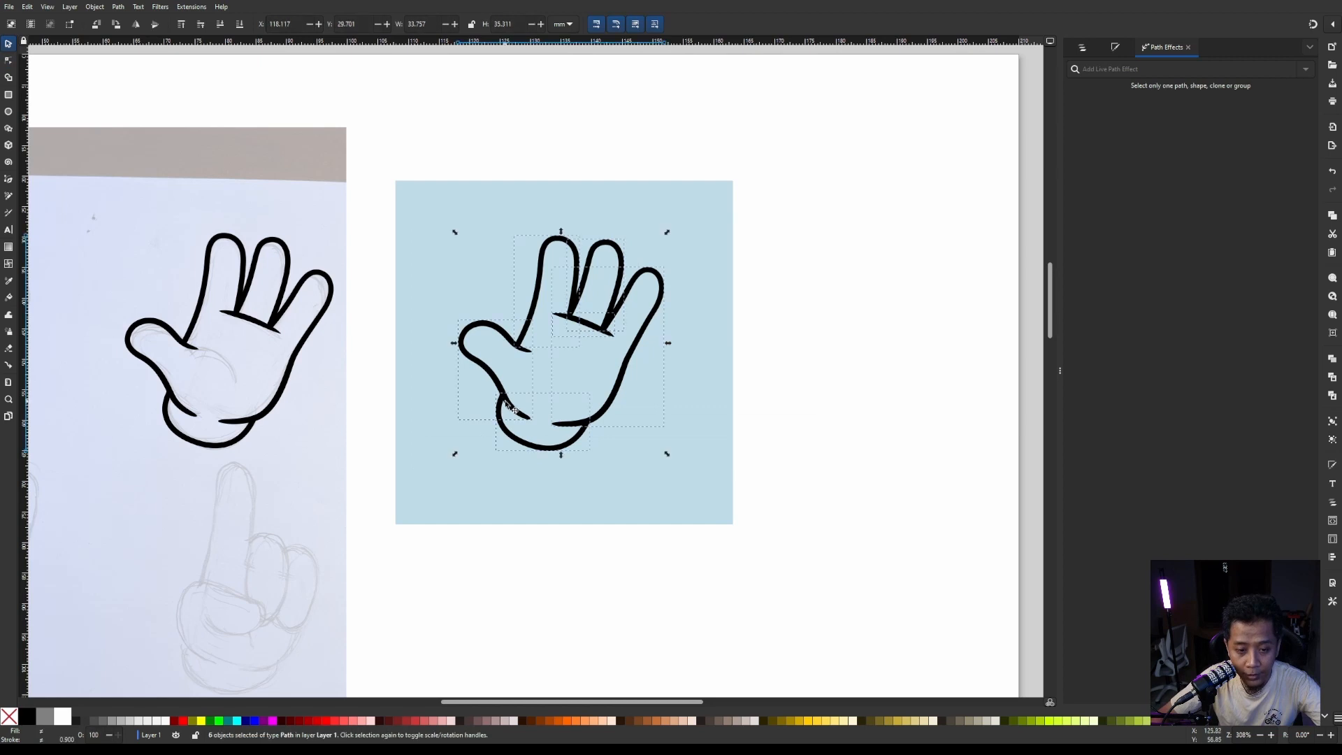
pyautogui.scroll(1, 555, 261)
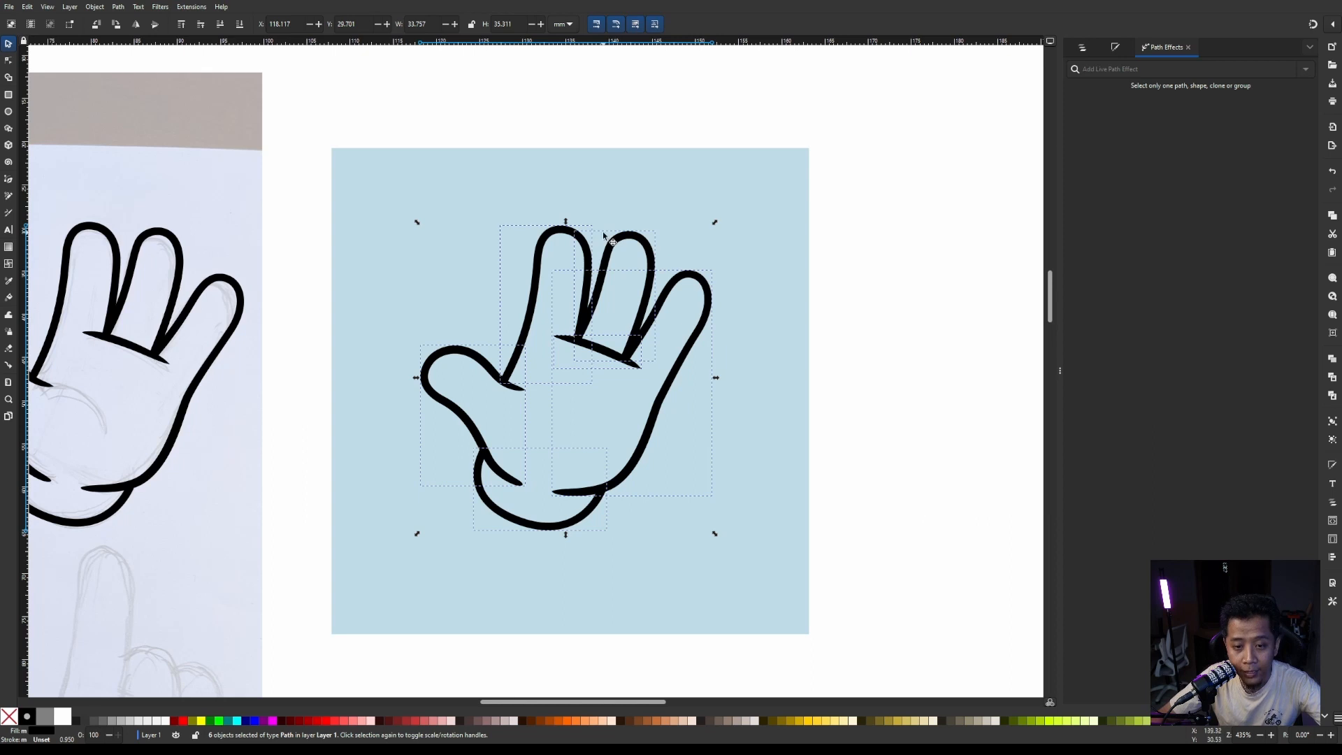
# Merge the six converted outline paths of the copied hand into a single path.
pyautogui.click(896, 249)
pyautogui.keyDown('ctrl'); pyautogui.scroll(1, 702, 256); pyautogui.keyUp('ctrl')
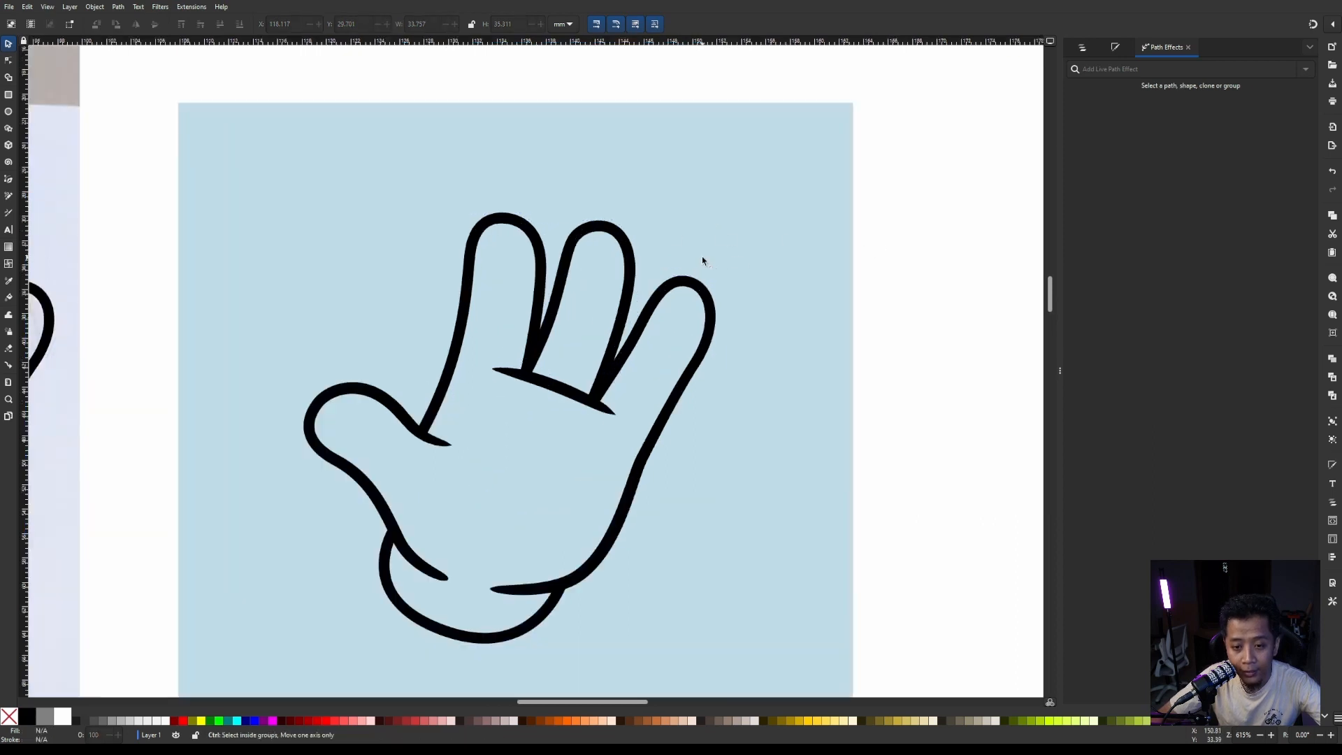
pyautogui.click(694, 291)
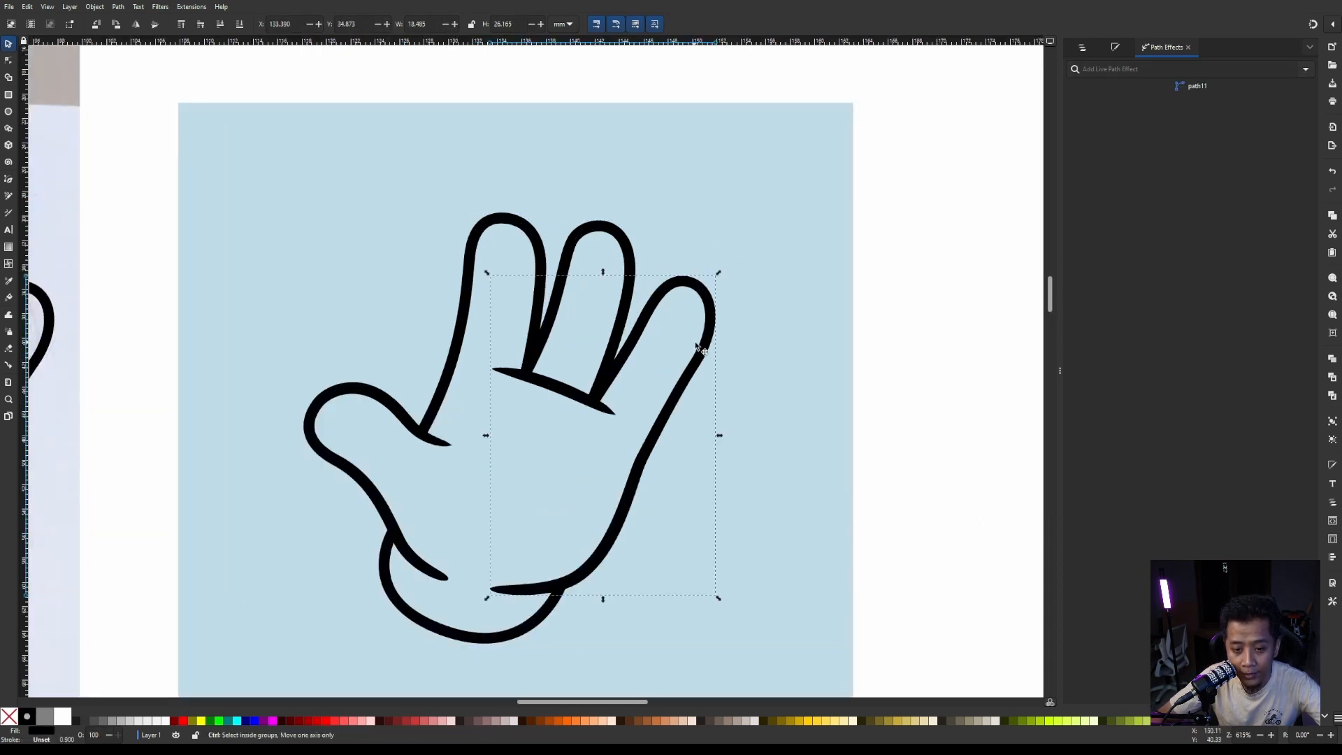
pyautogui.keyDown('ctrl'); pyautogui.scroll(1, 699, 350); pyautogui.keyUp('ctrl')
pyautogui.keyDown('ctrl'); pyautogui.scroll(-2, 660, 309); pyautogui.keyUp('ctrl')
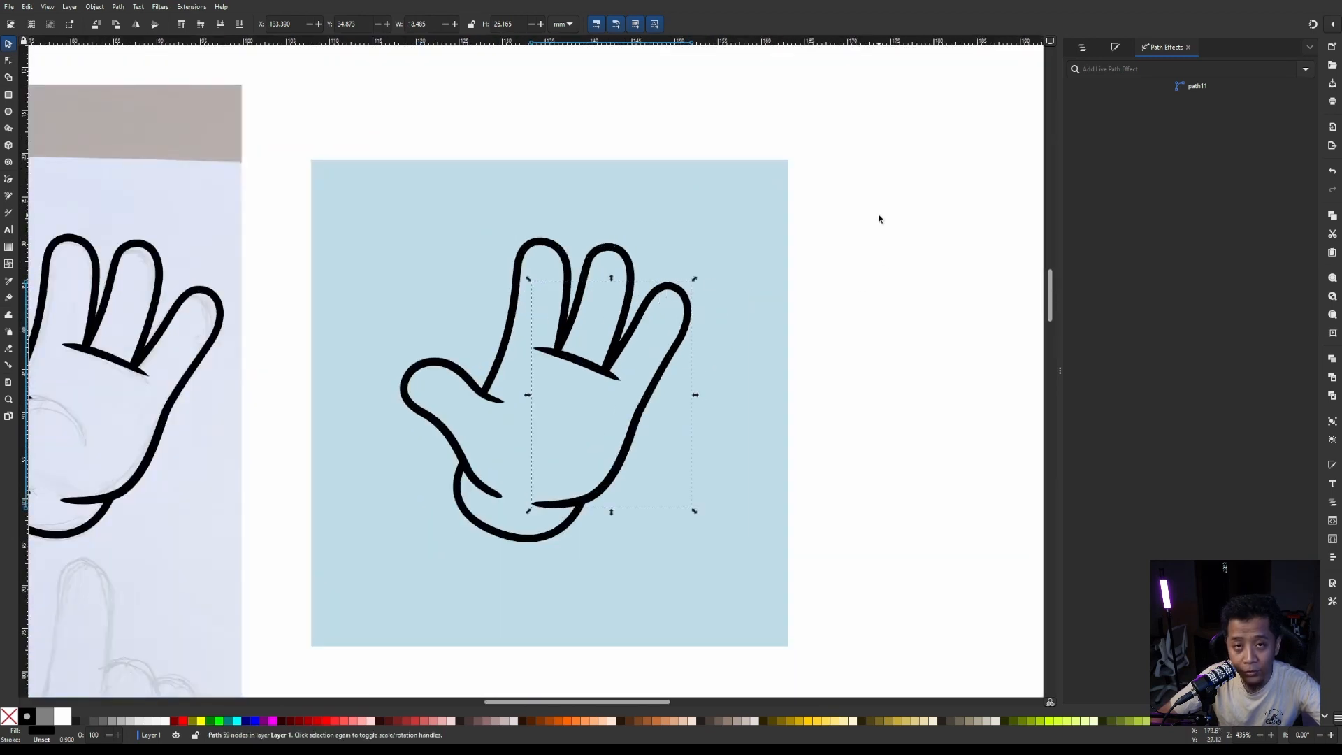
pyautogui.moveTo(870, 203); pyautogui.dragTo(360, 580)
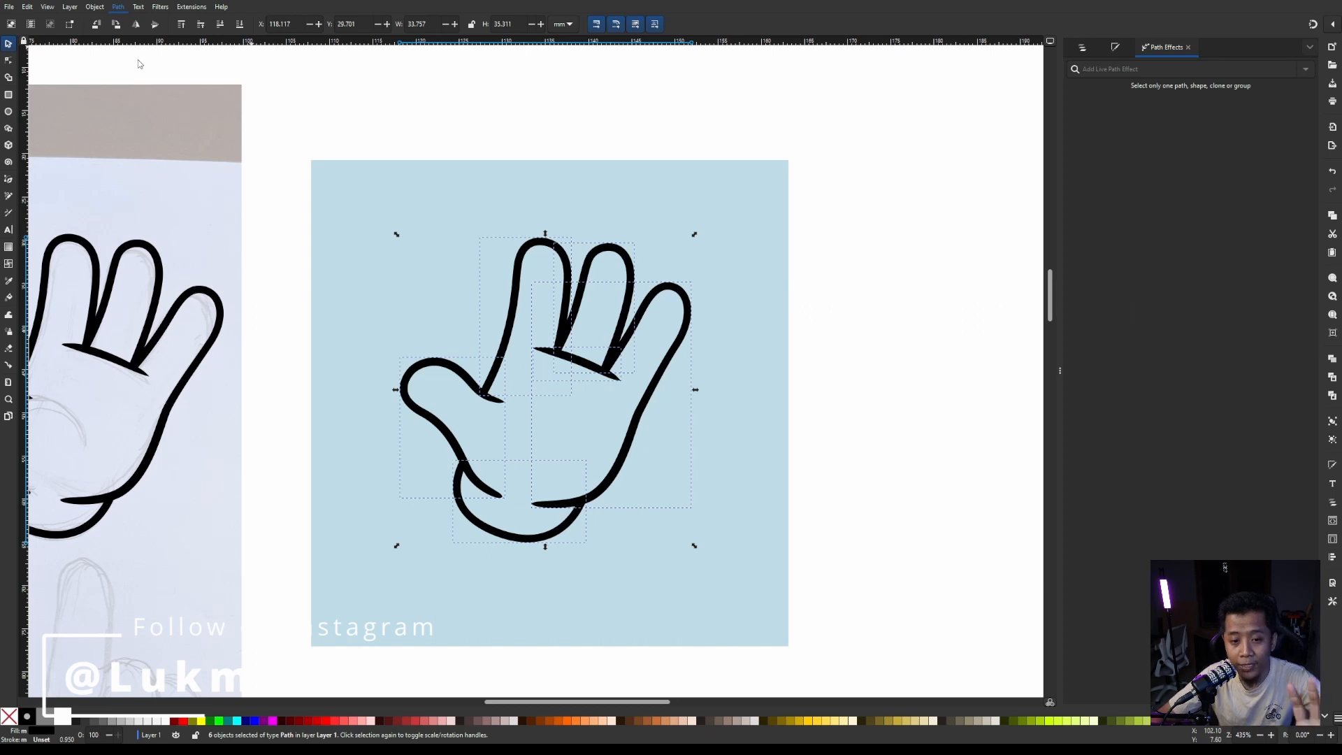
pyautogui.hotkey('ctrl', 'k')
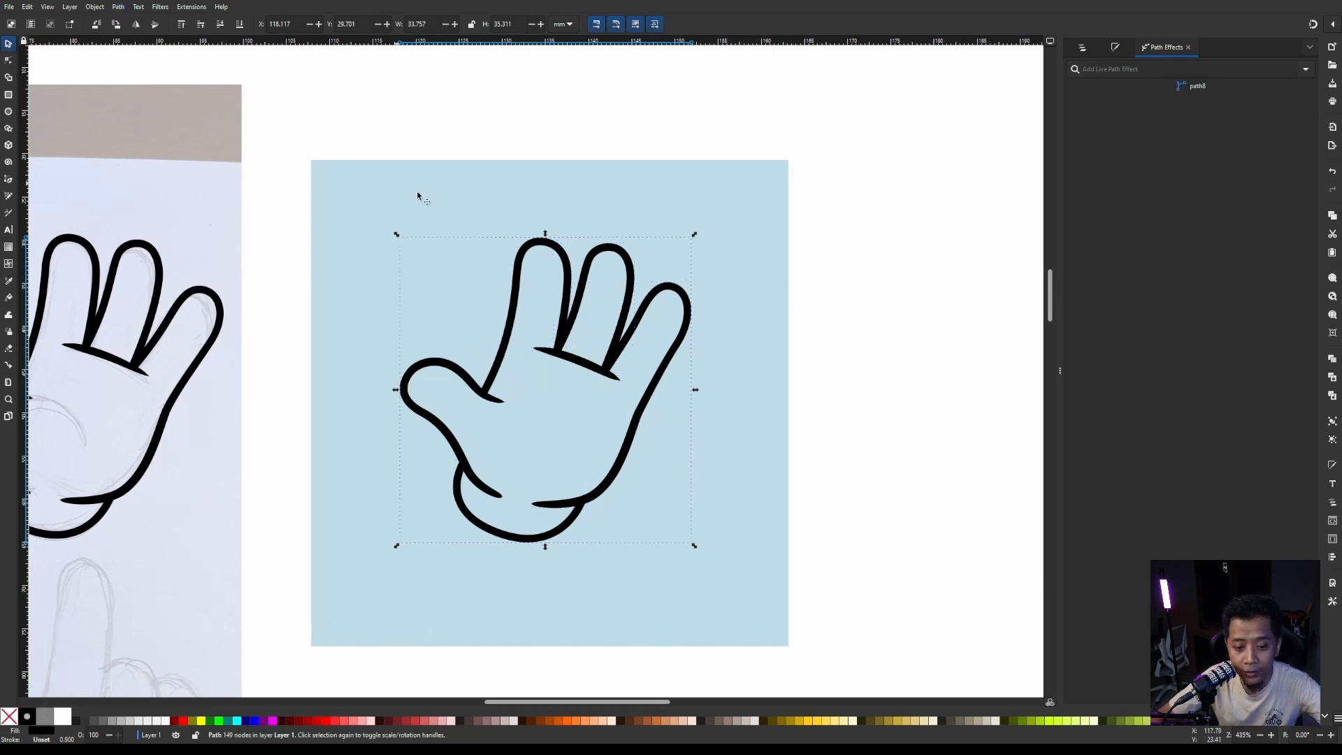
# Shift the merged hand outline slightly within the light blue rectangle, to about X 118.3, Y 29.2 mm.
pyautogui.scroll(-2, 587, 251)
pyautogui.scroll(2, 563, 260)
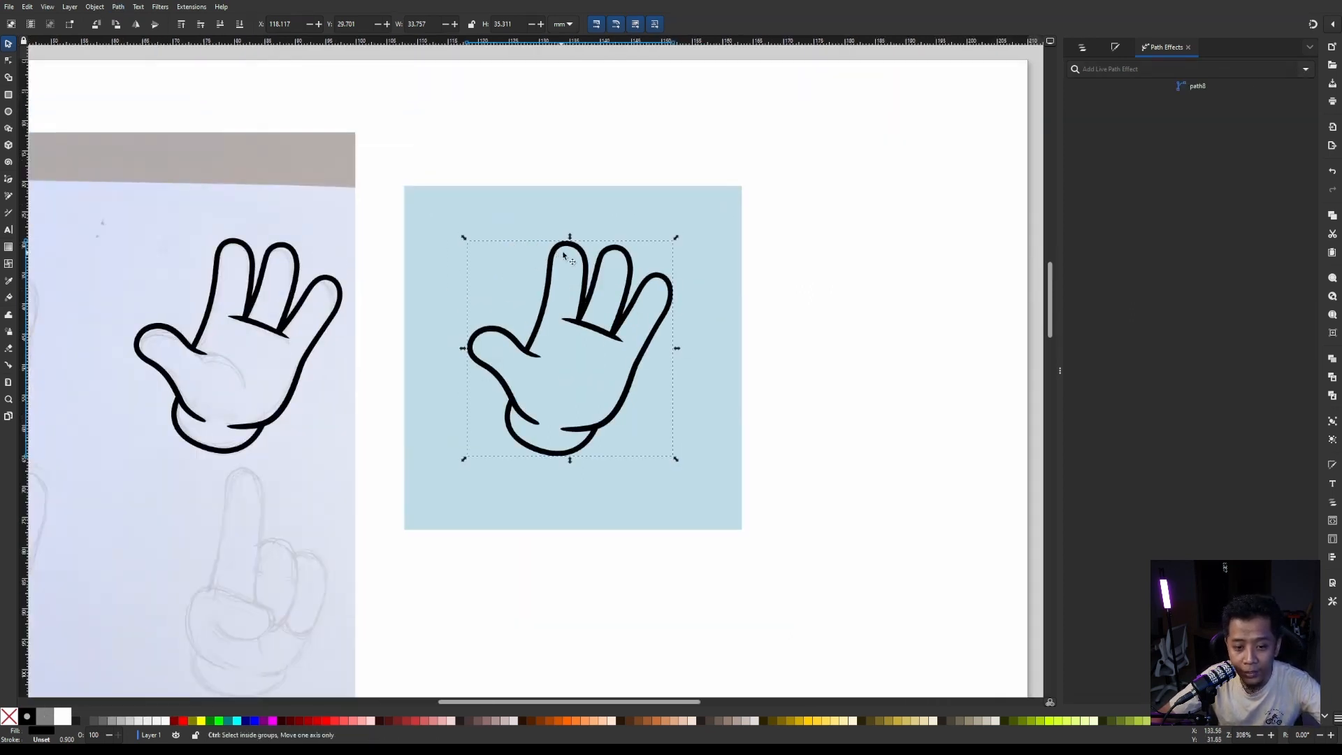
pyautogui.scroll(-1, 577, 257)
pyautogui.scroll(2, 605, 299)
pyautogui.scroll(-2, 606, 299)
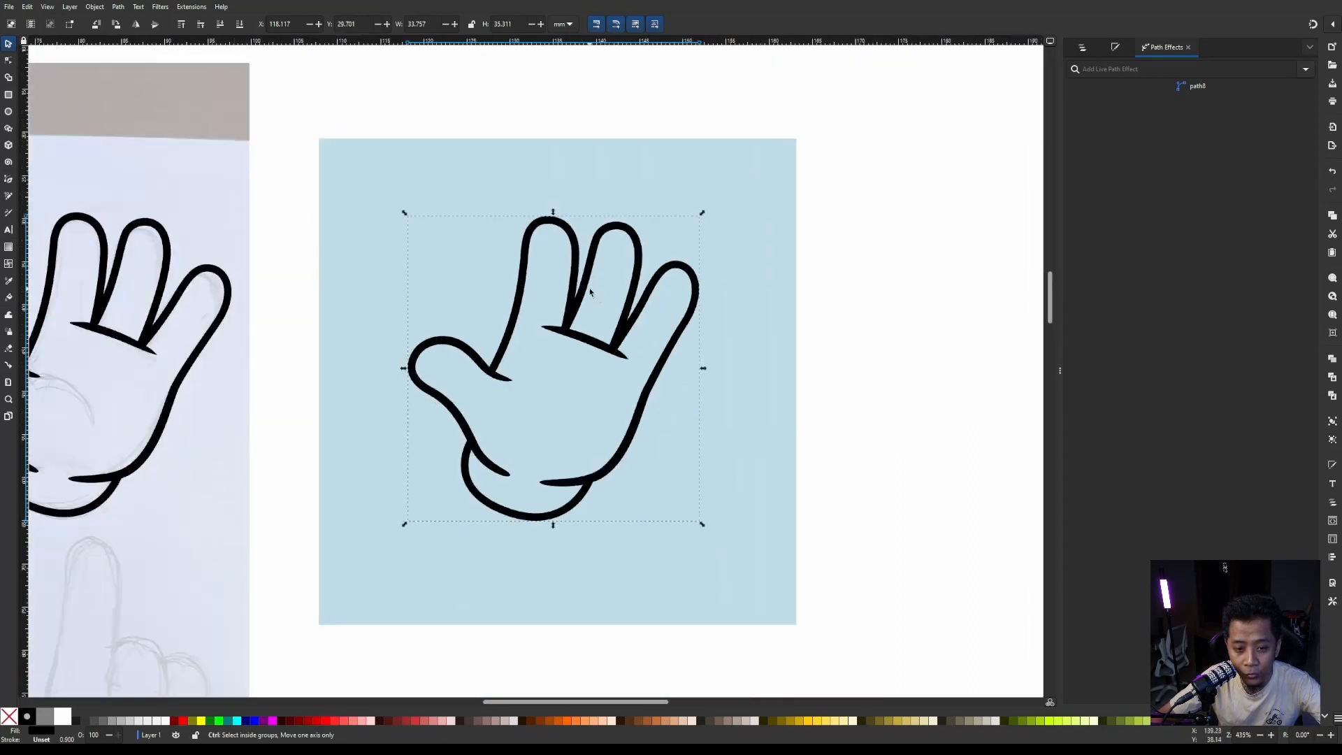
pyautogui.scroll(2, 589, 306)
pyautogui.scroll(-3, 589, 306)
pyautogui.moveTo(640, 336)
pyautogui.mouseDown()
pyautogui.moveTo(907, 285)
pyautogui.moveTo(720, 383)
pyautogui.moveTo(623, 318)
pyautogui.mouseUp()
pyautogui.scroll(2, 633, 339)
pyautogui.scroll(1, 629, 338)
pyautogui.scroll(-2, 653, 281)
pyautogui.scroll(2, 639, 264)
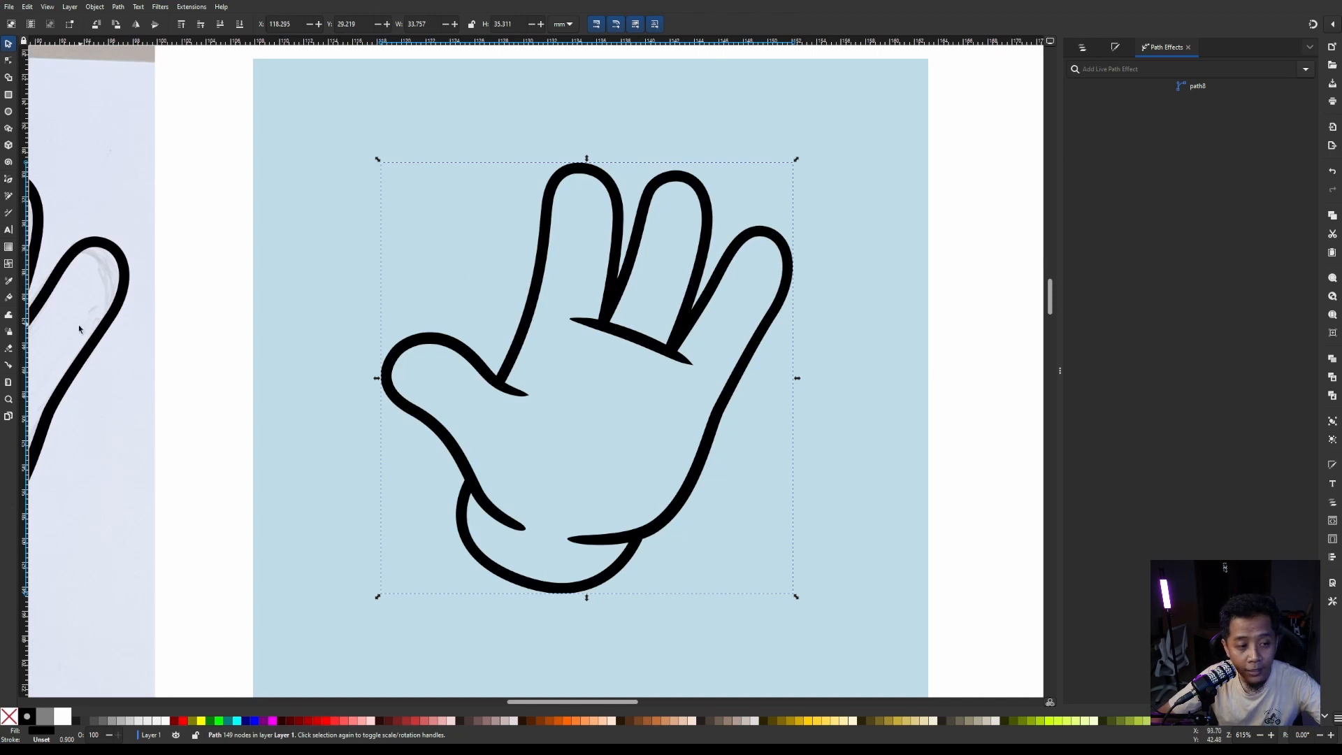
# Fill the copied hand's palm area and its enclosed middle finger with 2.5% Gray using the Paint Bucket tool.
pyautogui.click(978, 332)
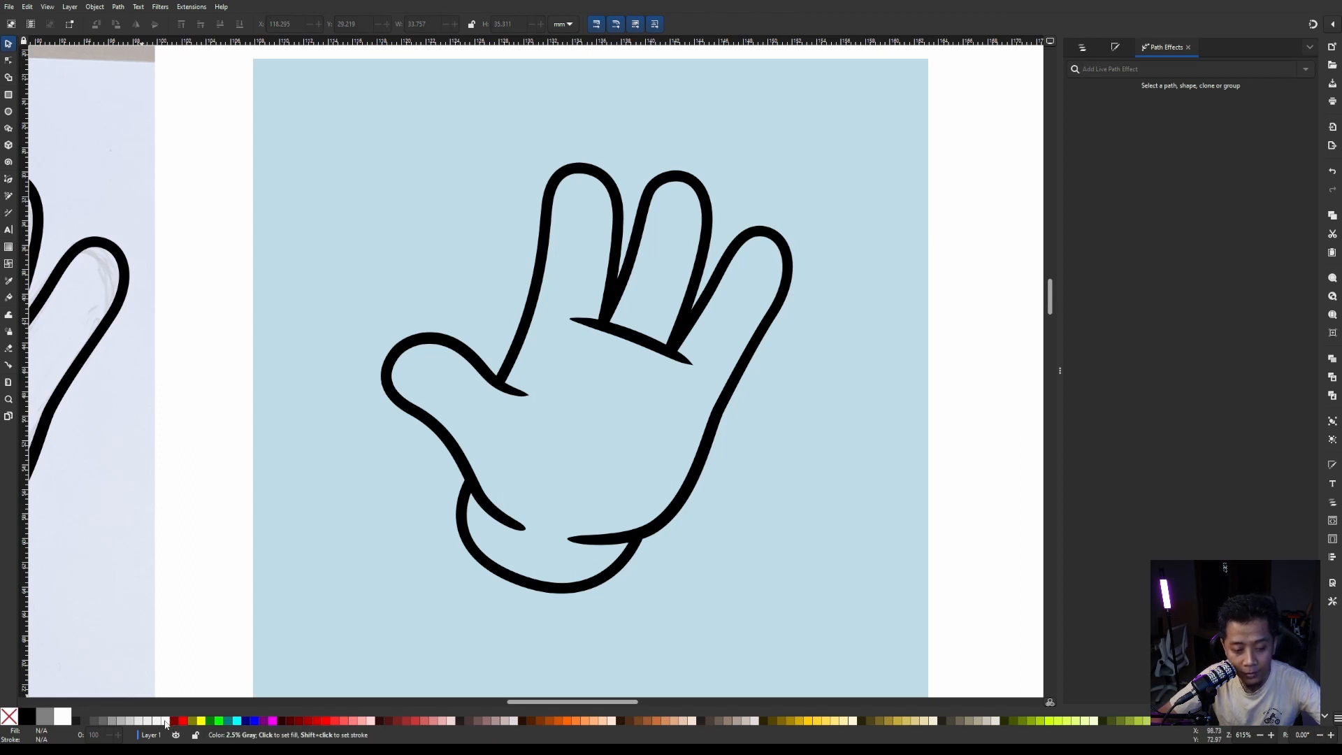
pyautogui.click(9, 298)
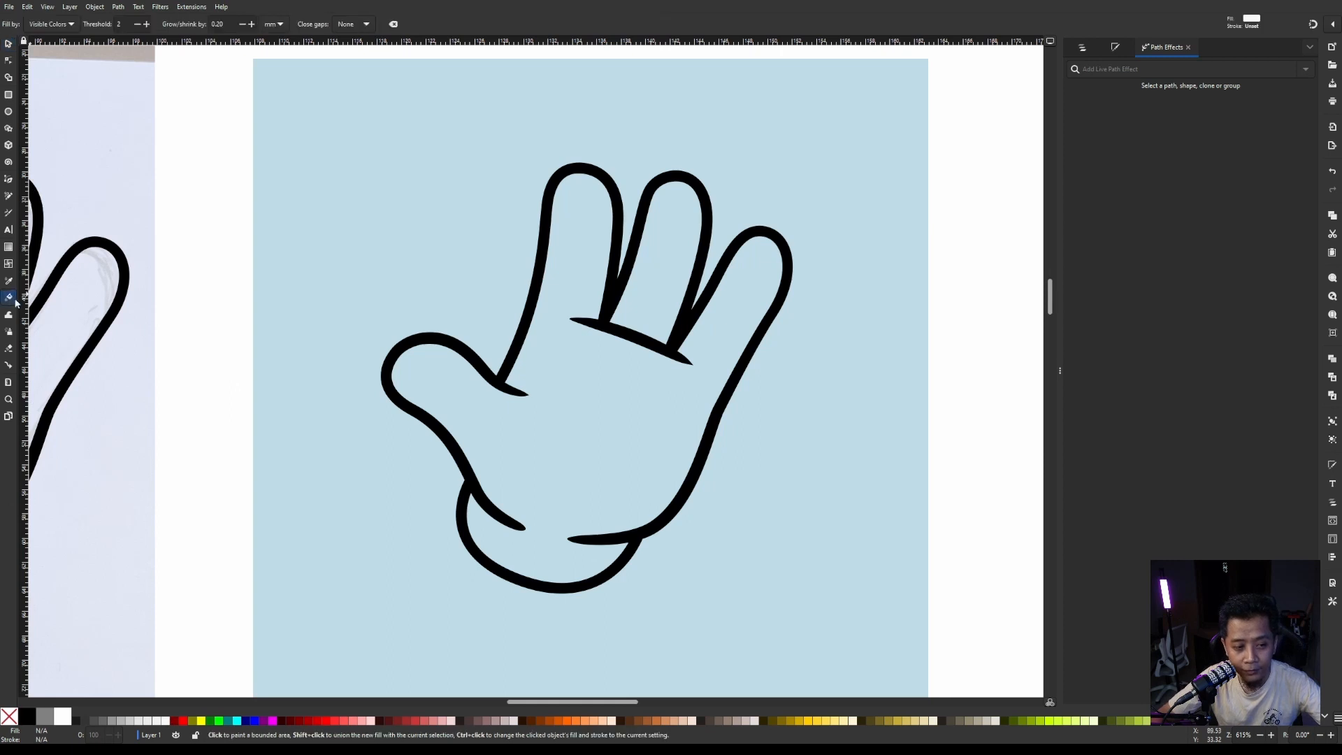
pyautogui.keyDown('ctrl'); pyautogui.scroll(-2, 721, 404); pyautogui.keyUp('ctrl')
pyautogui.keyDown('ctrl'); pyautogui.scroll(1, 666, 383); pyautogui.keyUp('ctrl')
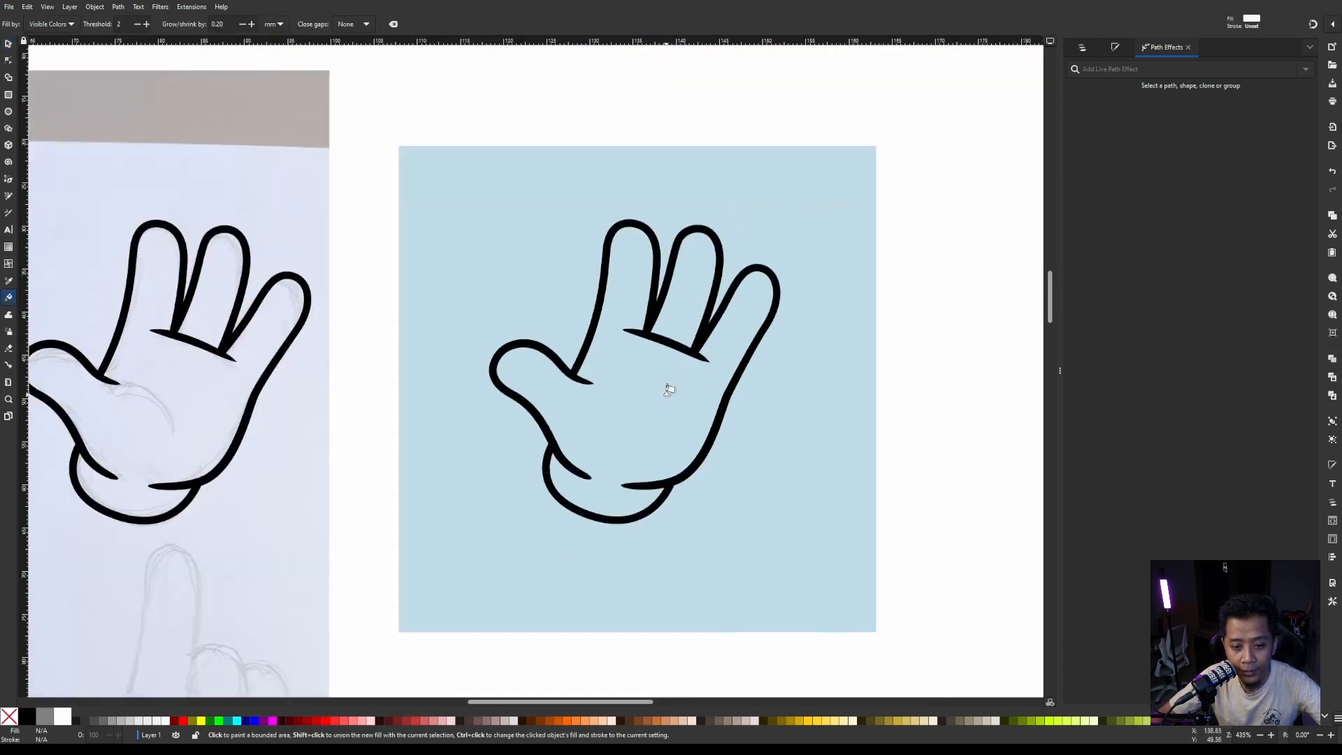
pyautogui.keyDown('ctrl'); pyautogui.scroll(1, 657, 391); pyautogui.keyUp('ctrl')
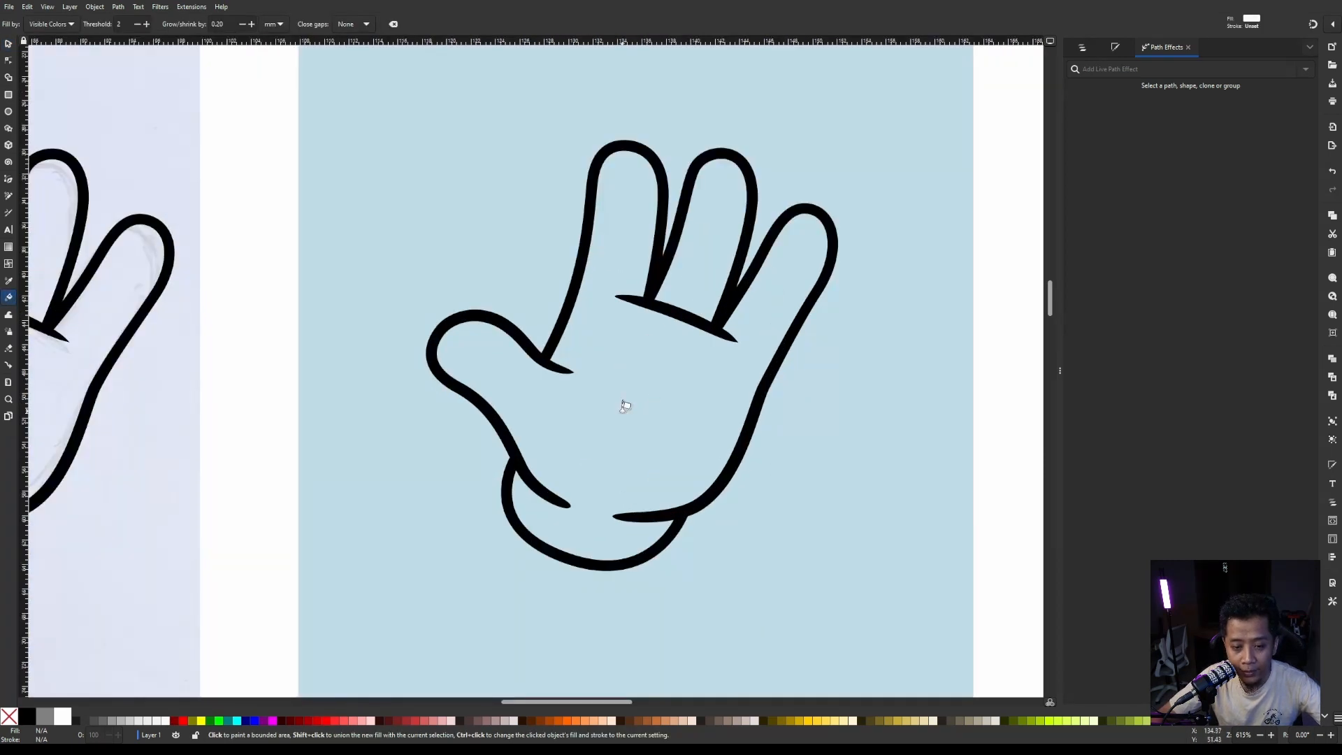
pyautogui.click(624, 406)
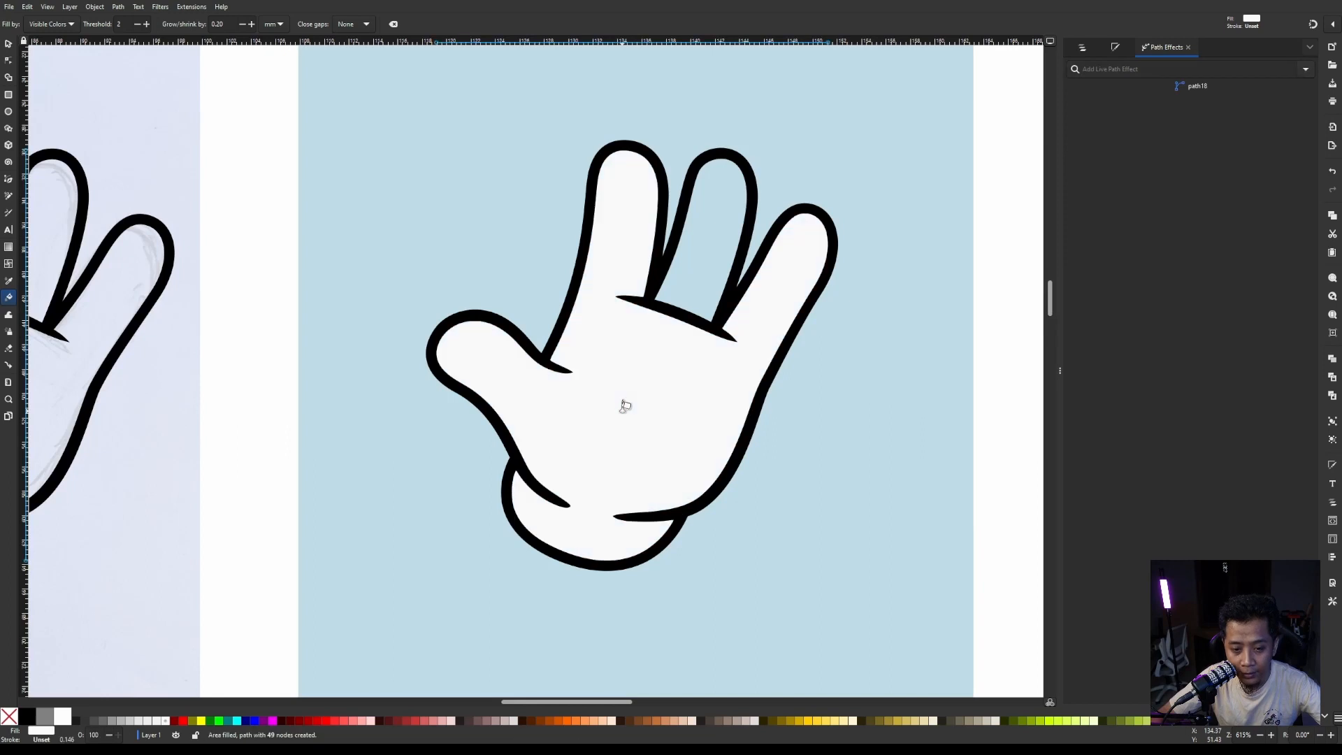
pyautogui.click(720, 229)
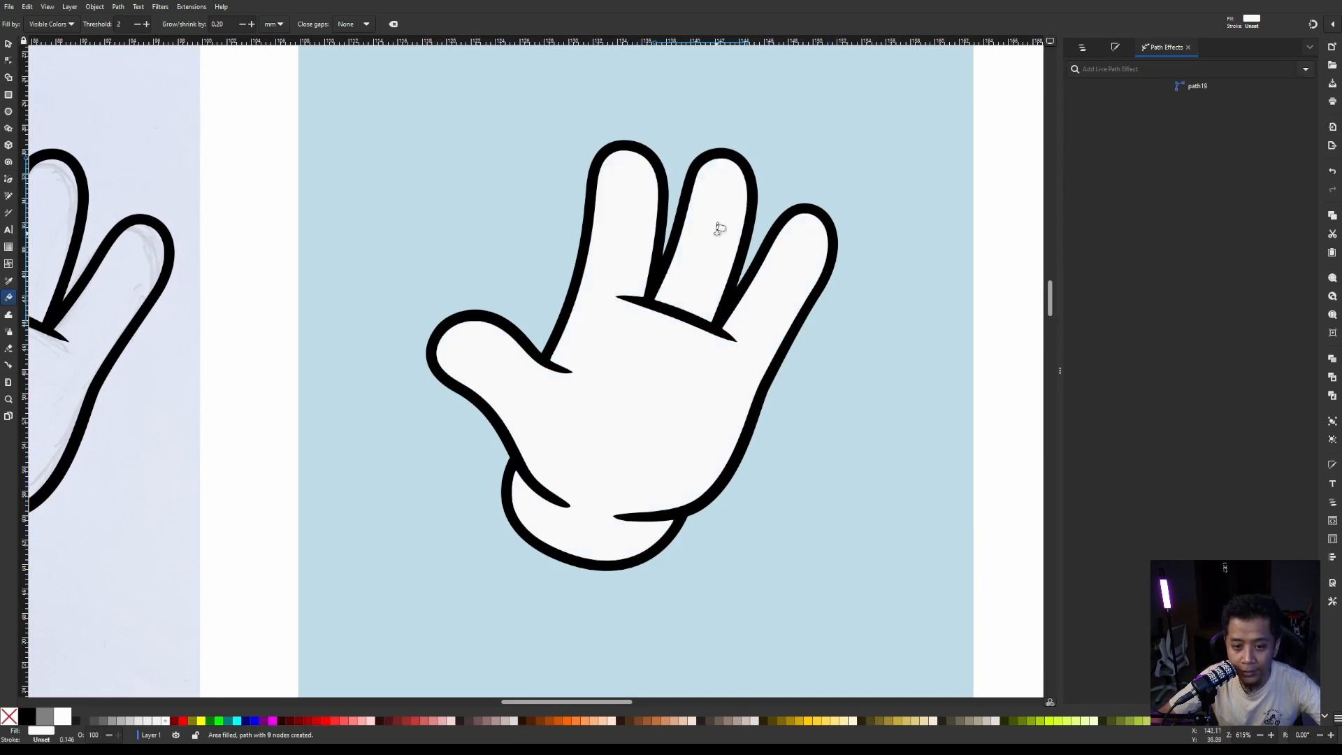
pyautogui.keyDown('ctrl'); pyautogui.scroll(-1, 620, 254); pyautogui.keyUp('ctrl')
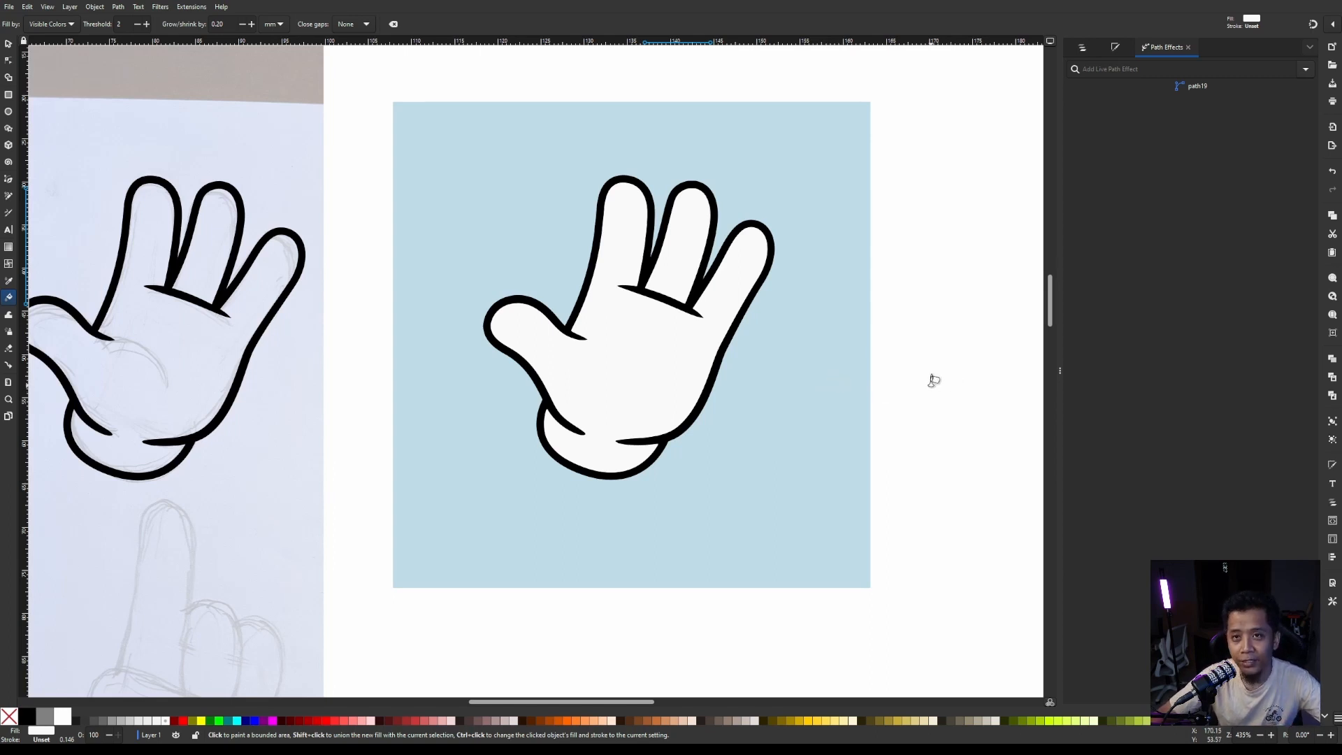
pyautogui.keyDown('ctrl'); pyautogui.scroll(-2, 934, 379); pyautogui.keyUp('ctrl')
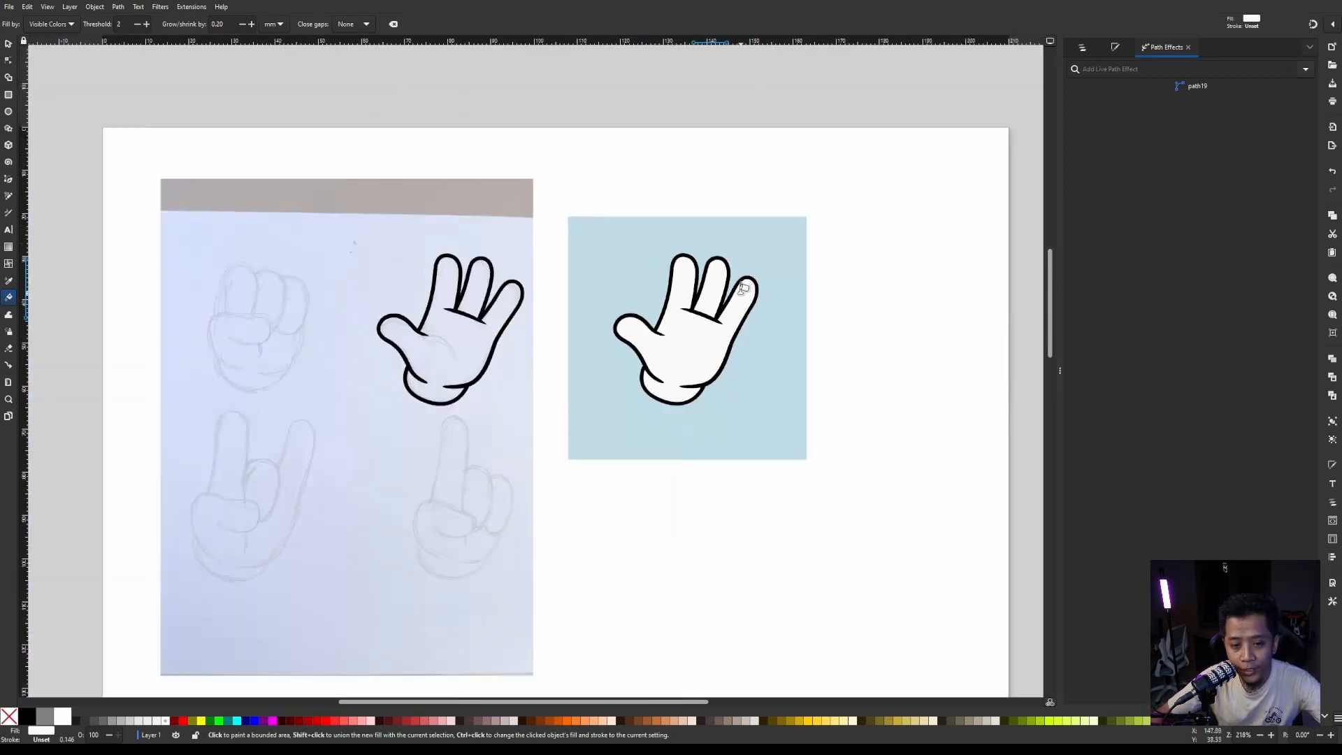
pyautogui.keyDown('ctrl'); pyautogui.scroll(2, 420, 440); pyautogui.keyUp('ctrl')
pyautogui.keyDown('ctrl'); pyautogui.scroll(-1, 453, 435); pyautogui.keyUp('ctrl')
pyautogui.keyDown('ctrl'); pyautogui.scroll(1, 567, 443); pyautogui.keyUp('ctrl')
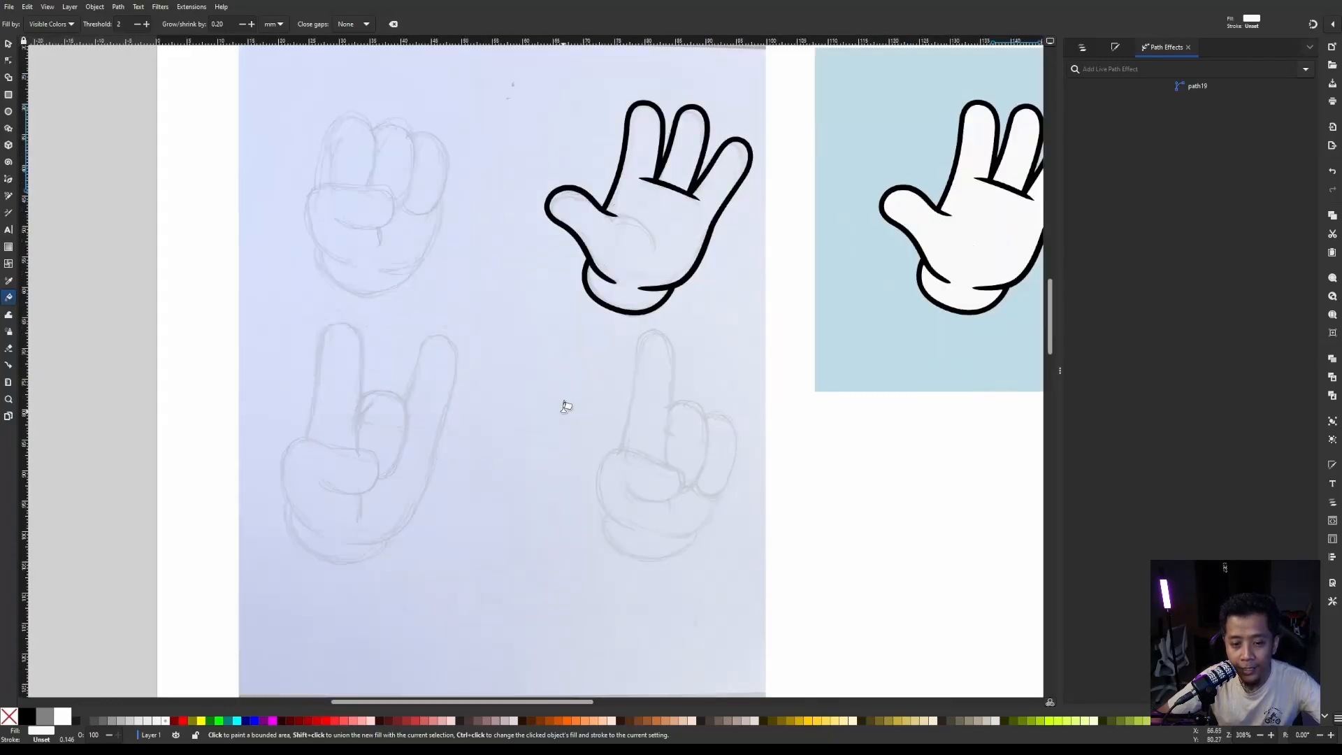